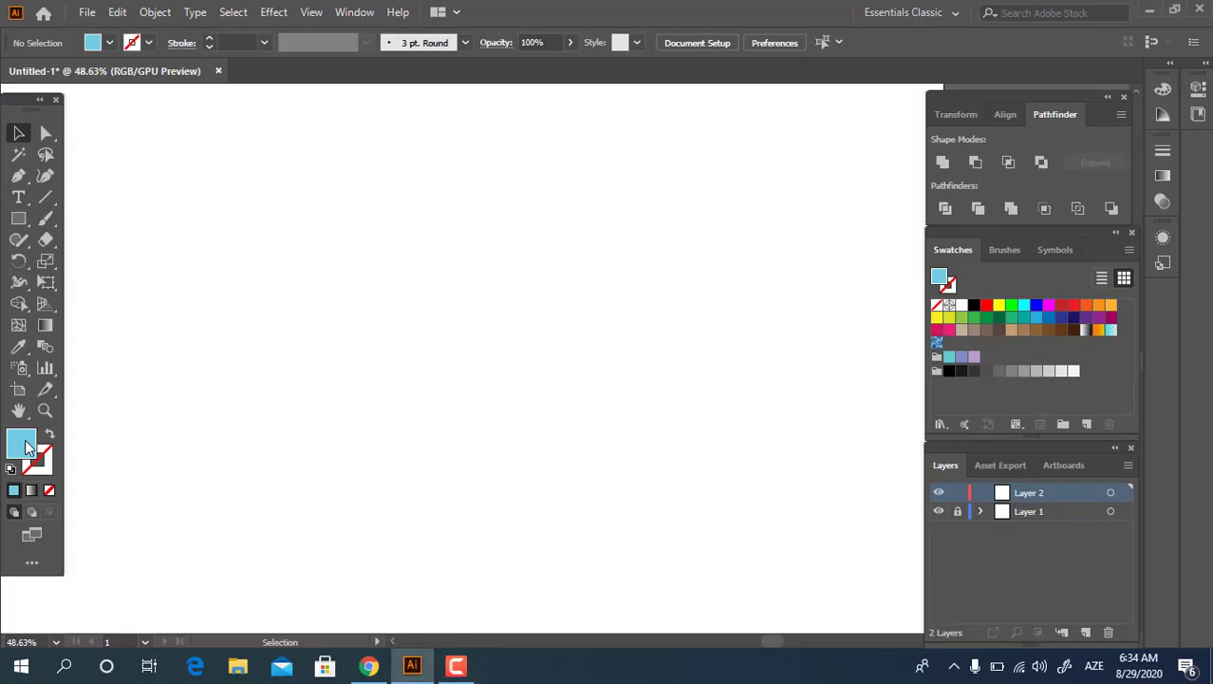
Step: Pick a pale blue-grey fill colour in the Color Picker and confirm it
drag(55, 116, 83, 104)
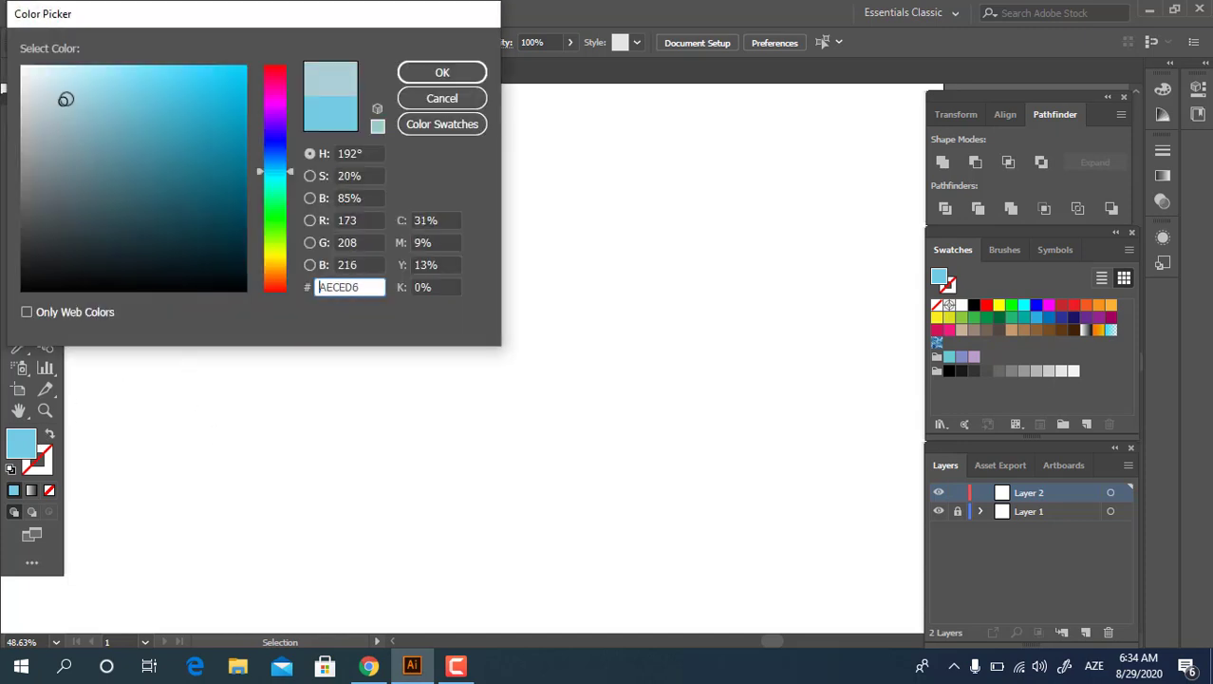
click(446, 78)
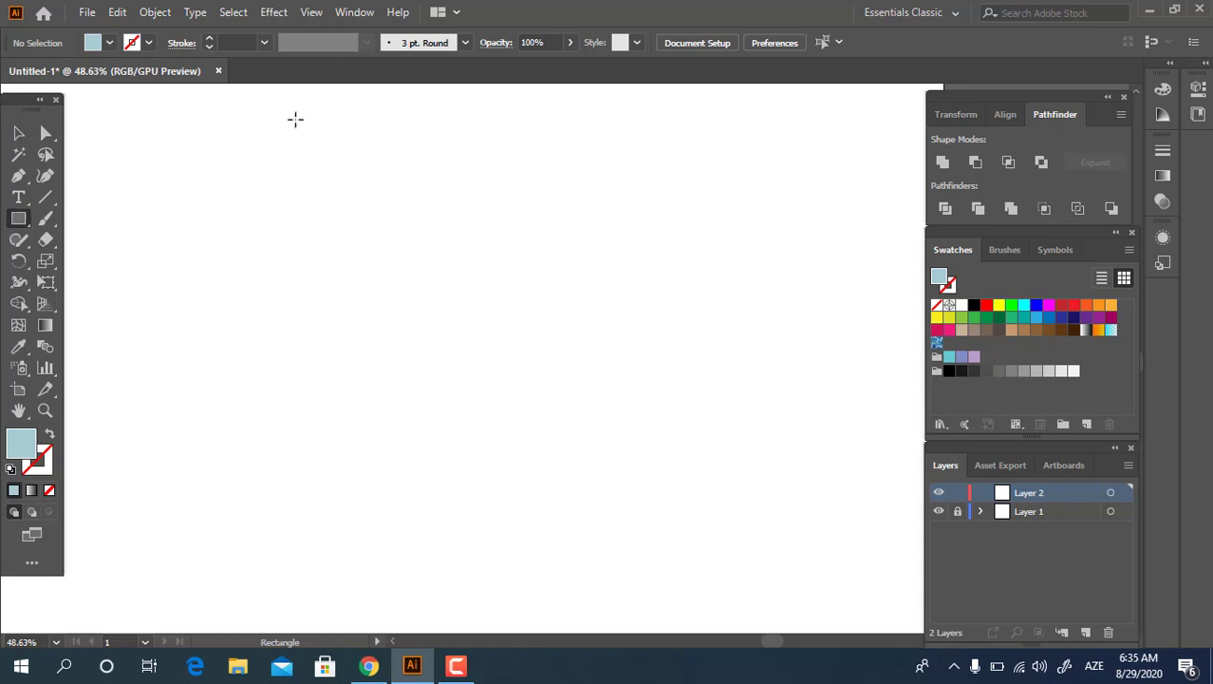
Step: Draw a tall pale-blue rectangle on the artboard
drag(300, 129, 400, 377)
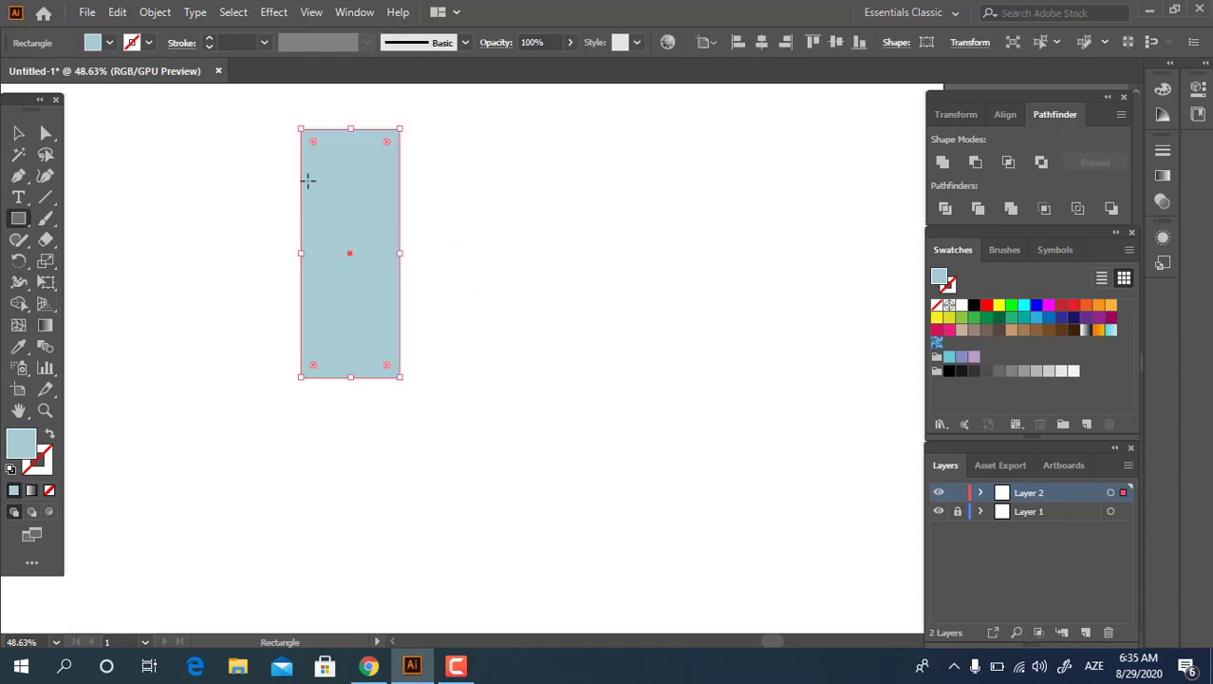
click(390, 142)
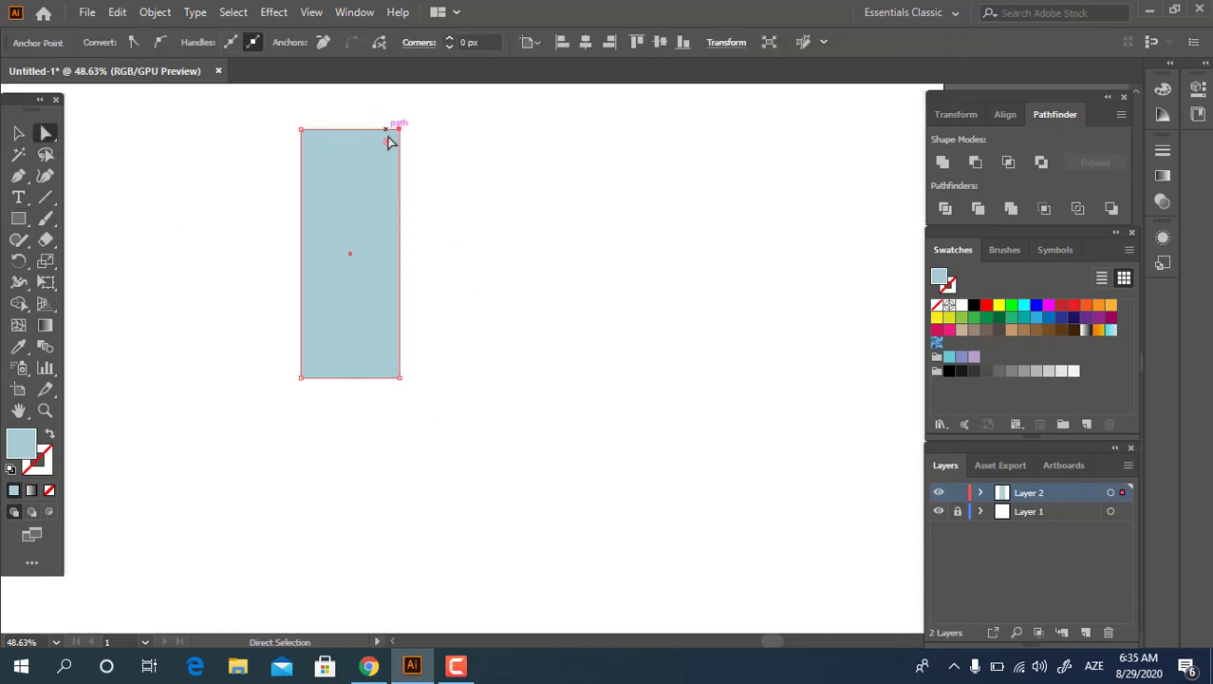
drag(386, 142, 379, 179)
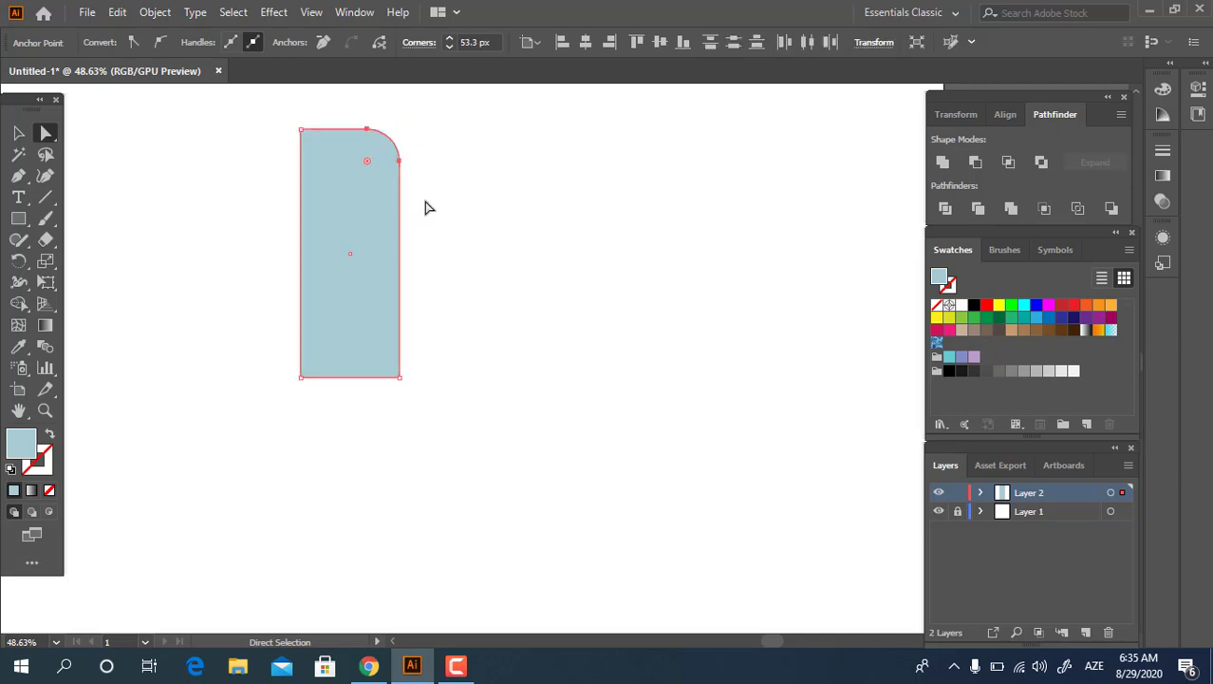
key(ctrl+z)
Step: Round the rectangle's right corners and make its top a full arch, then zoom in
drag(359, 138, 346, 112)
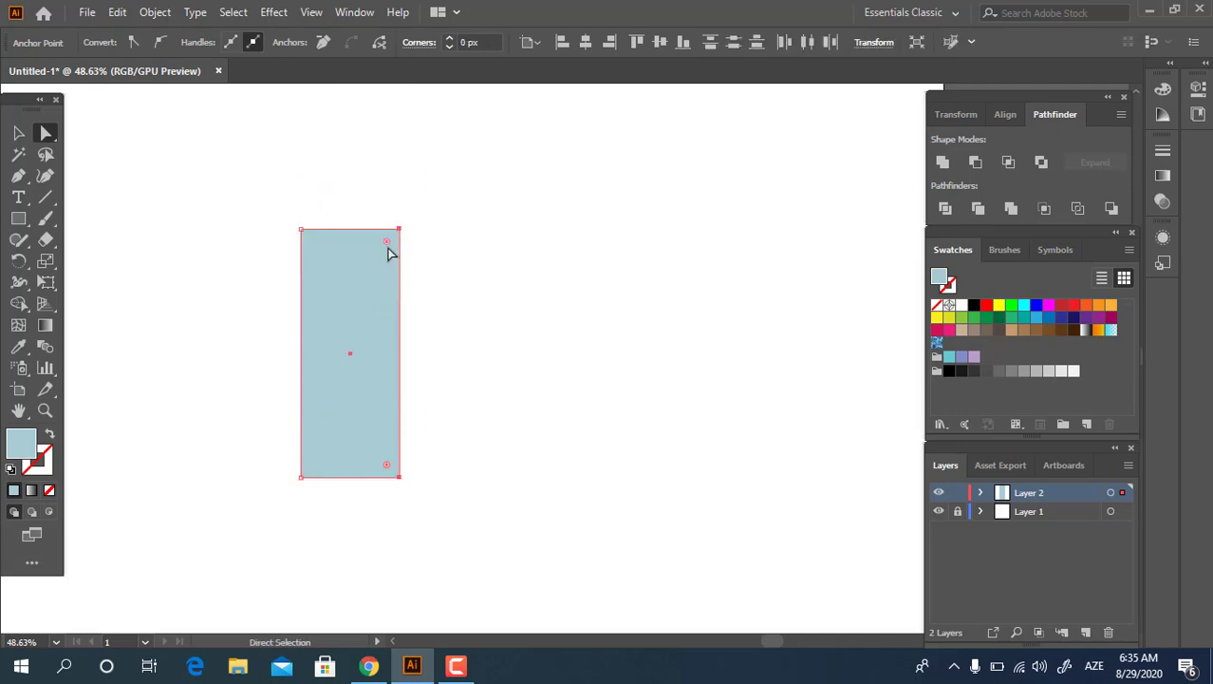
drag(387, 241, 383, 264)
drag(323, 329, 474, 411)
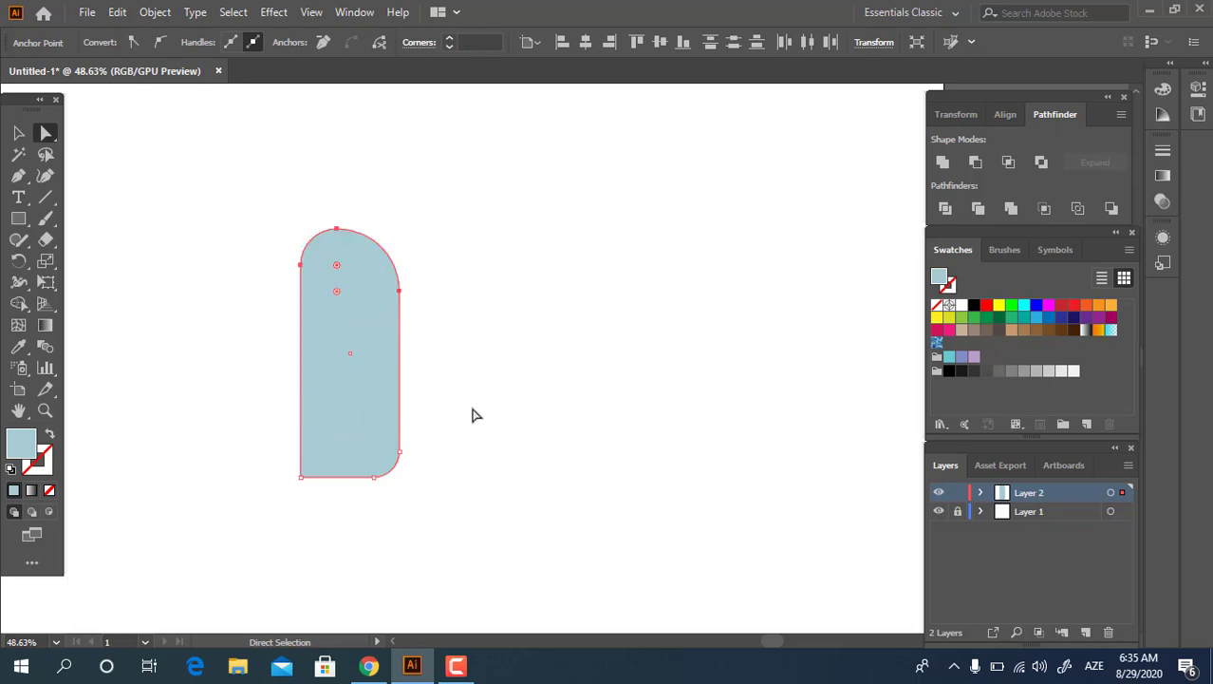
click(474, 411)
key(z)
click(387, 428)
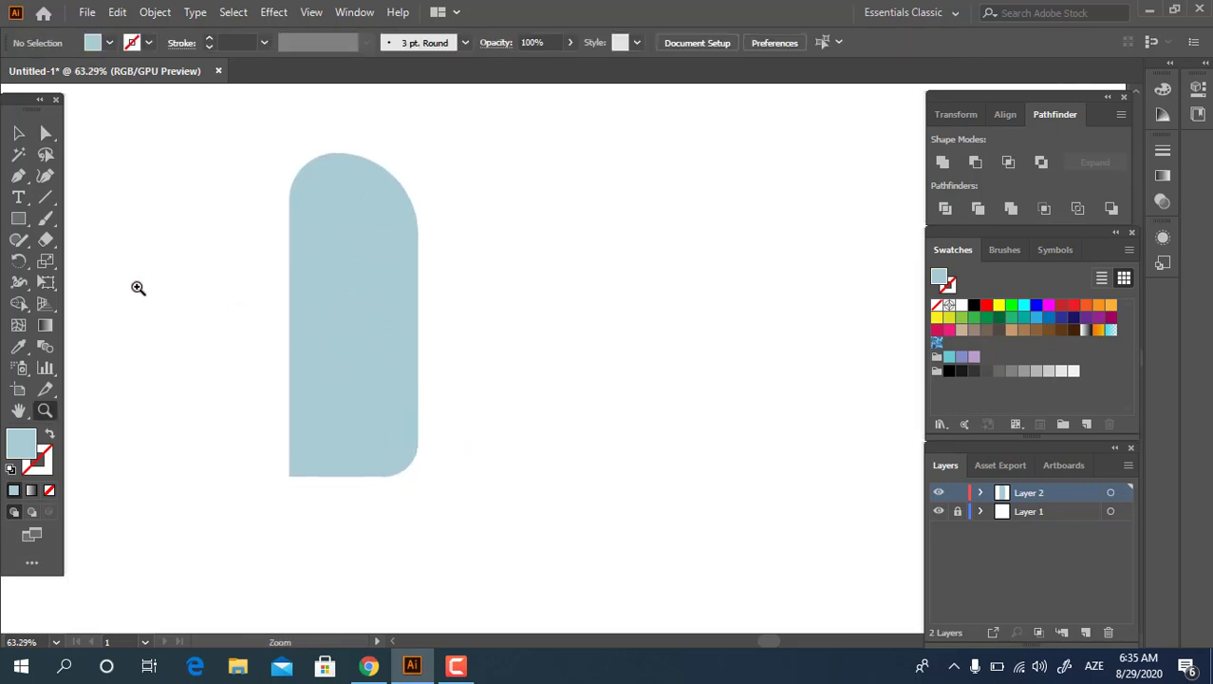
Step: Draw a wide top bar and a tall right-side strip in lighter blue CDE4E8
click(18, 219)
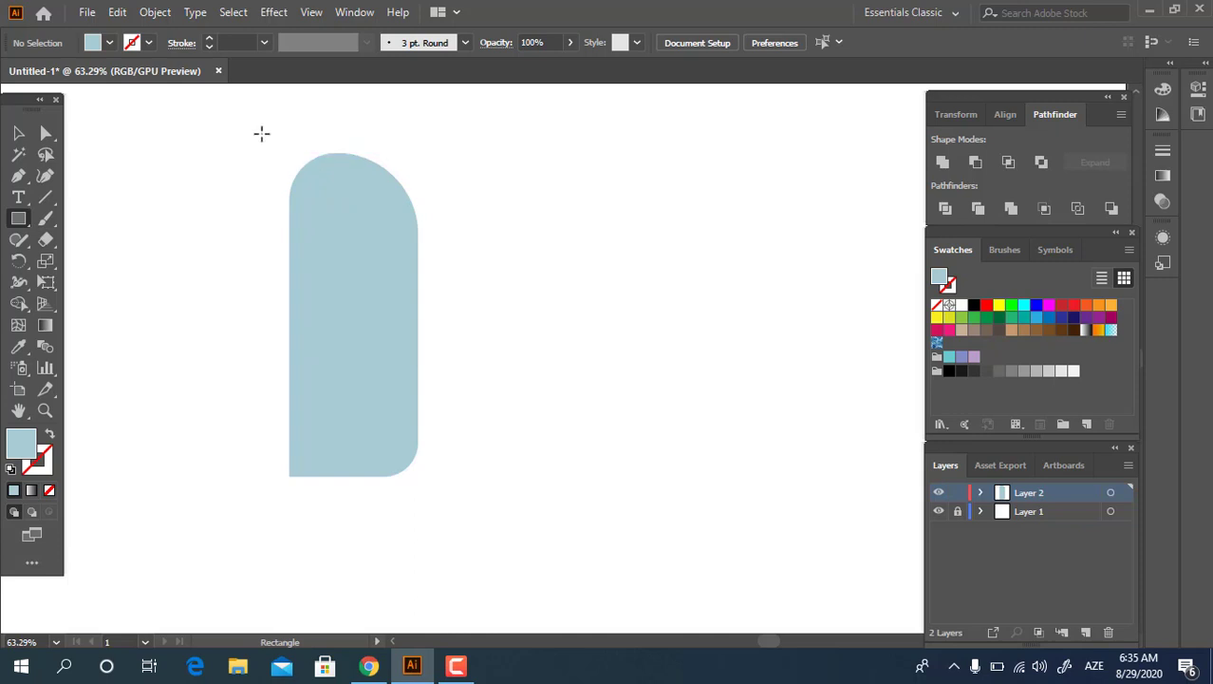
drag(262, 133, 418, 204)
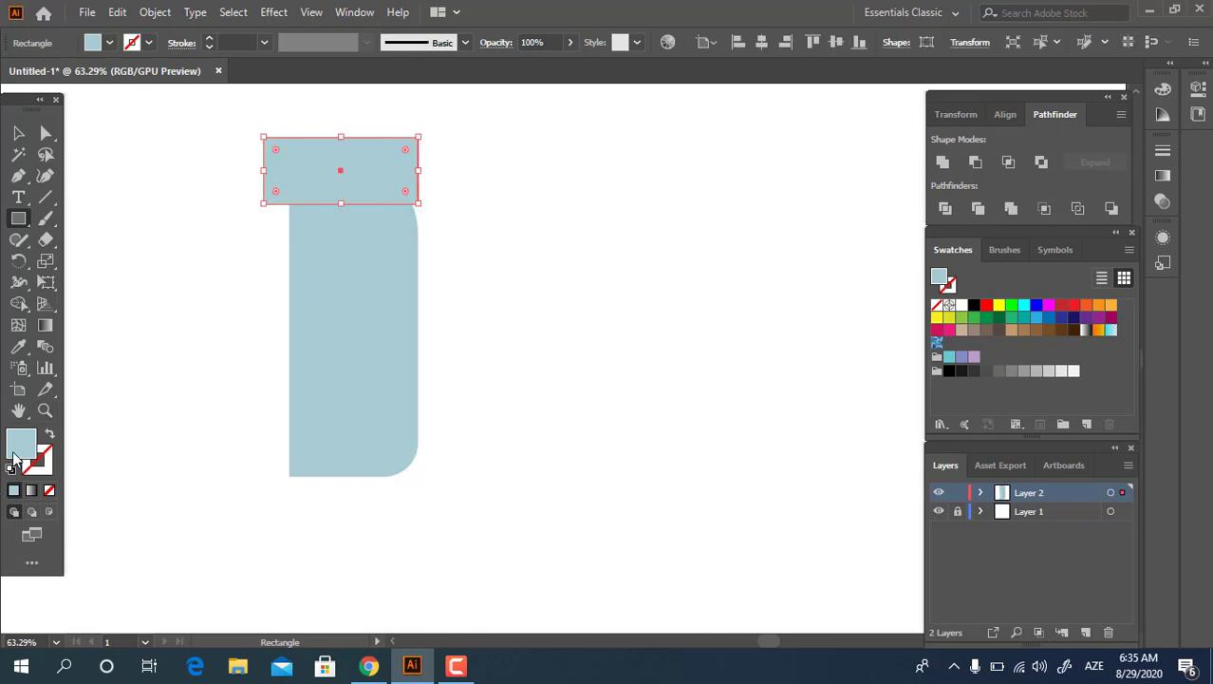
double_click(21, 443)
drag(65, 104, 51, 84)
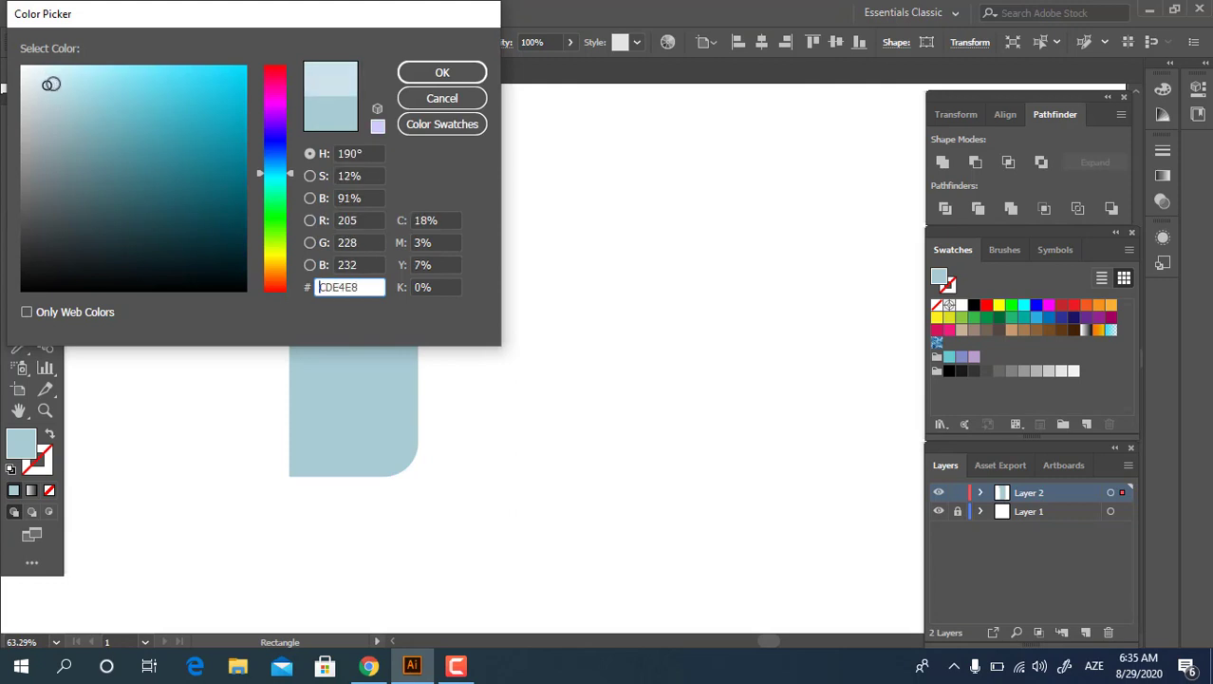
click(442, 74)
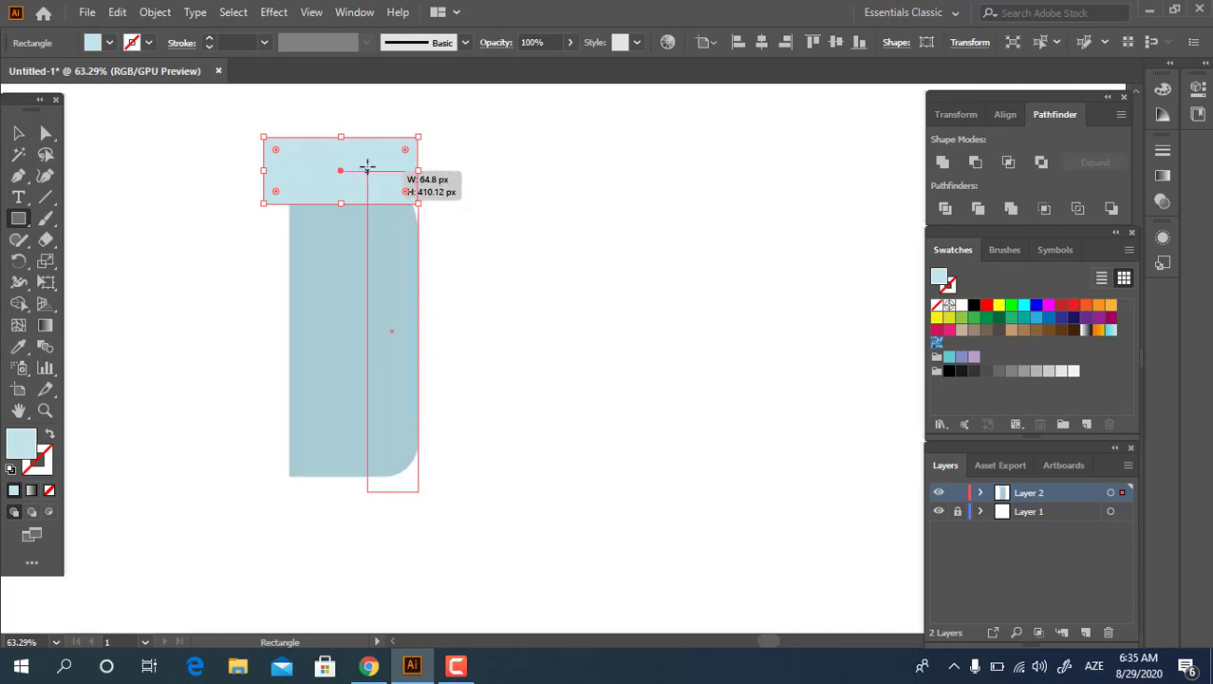
drag(388, 478, 368, 171)
click(21, 135)
Step: Unite the two light rectangles with Pathfinder and round the inner corner to follow the arch
shift+click(327, 182)
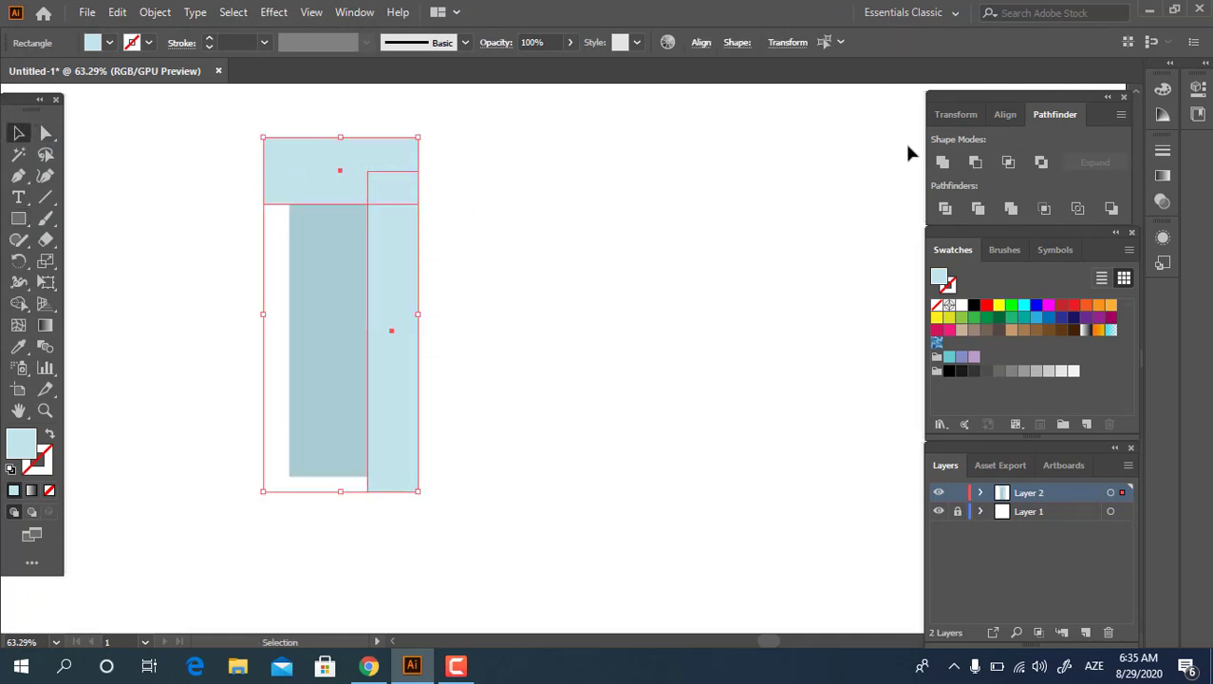
click(942, 164)
click(46, 134)
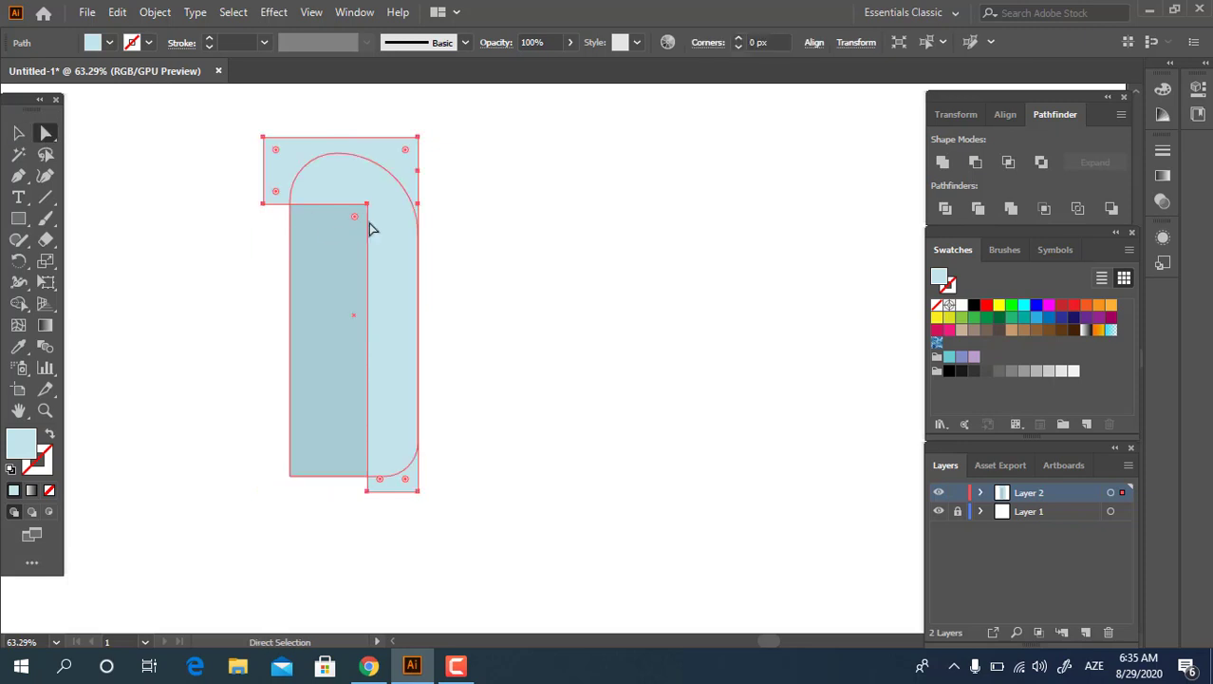
mouse_move(354, 226)
mouse_down()
mouse_move(342, 244)
mouse_move(377, 238)
mouse_up()
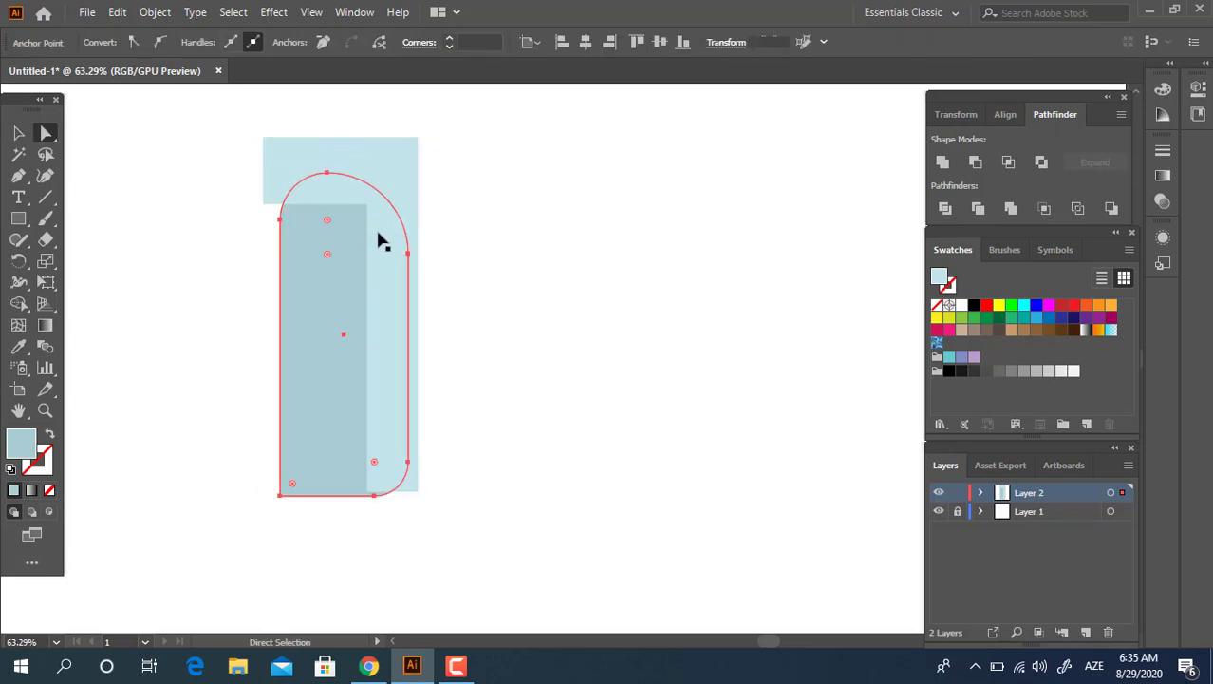
key(ctrl+z)
click(355, 219)
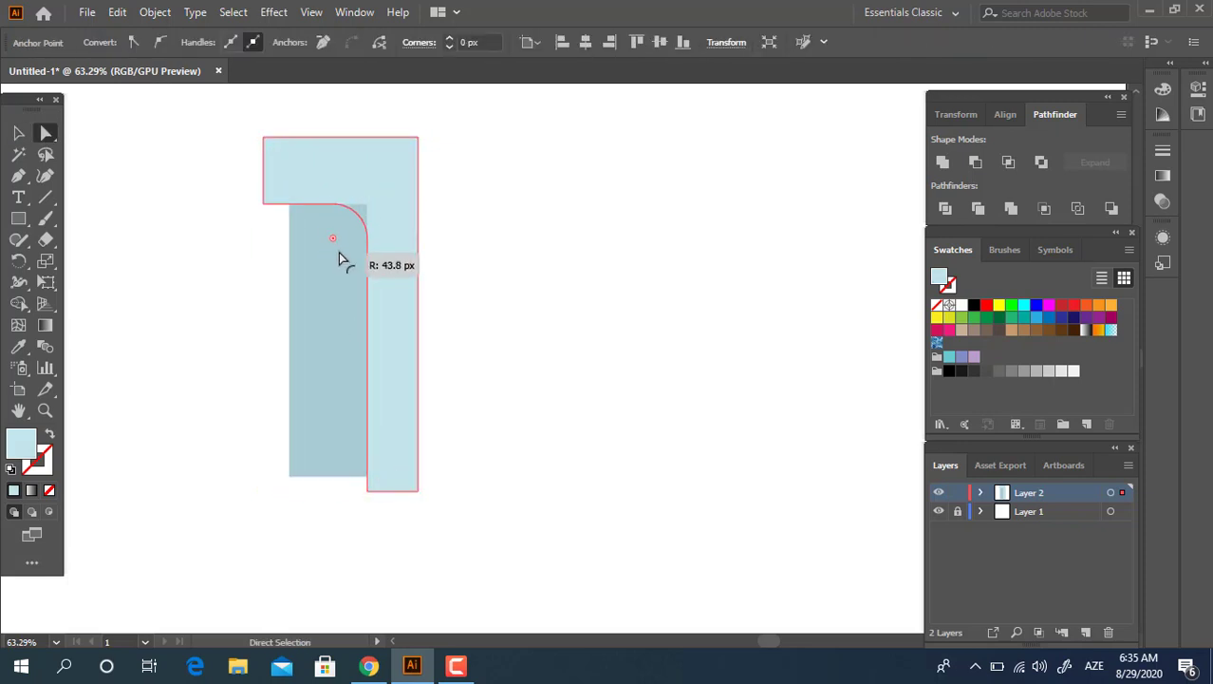
drag(355, 220, 320, 270)
Step: Reposition the merged light shape and extend its bottom down to the arch's bottom edge
click(18, 134)
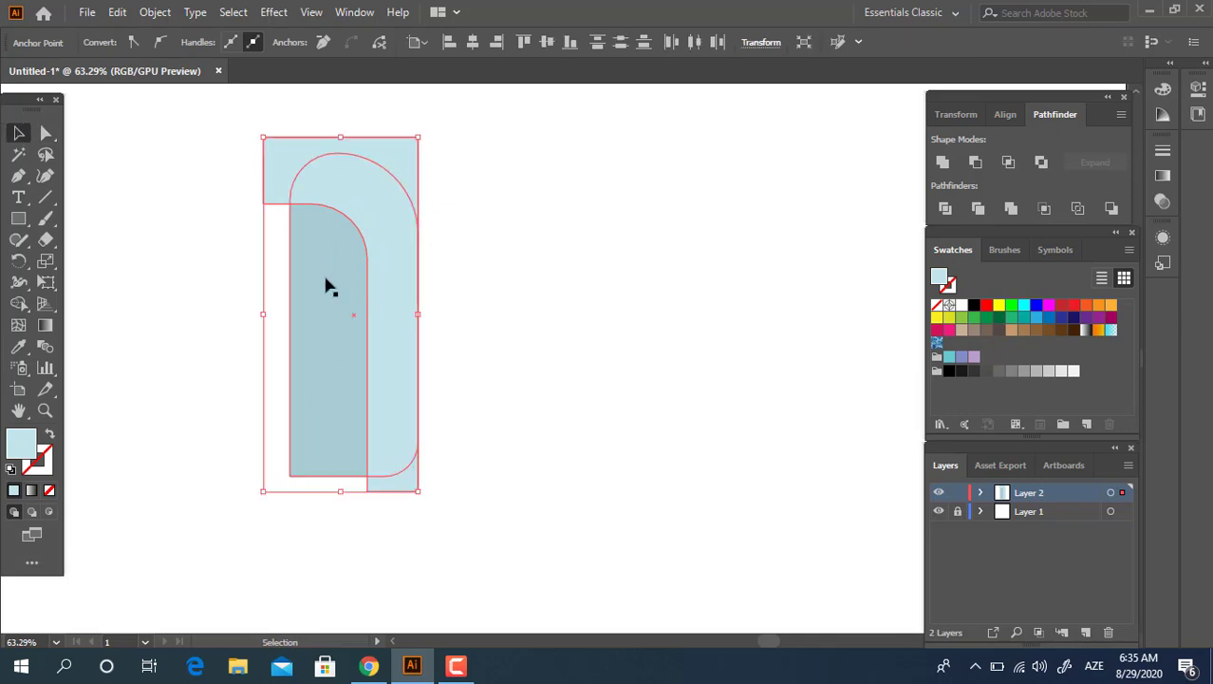
drag(387, 248, 384, 204)
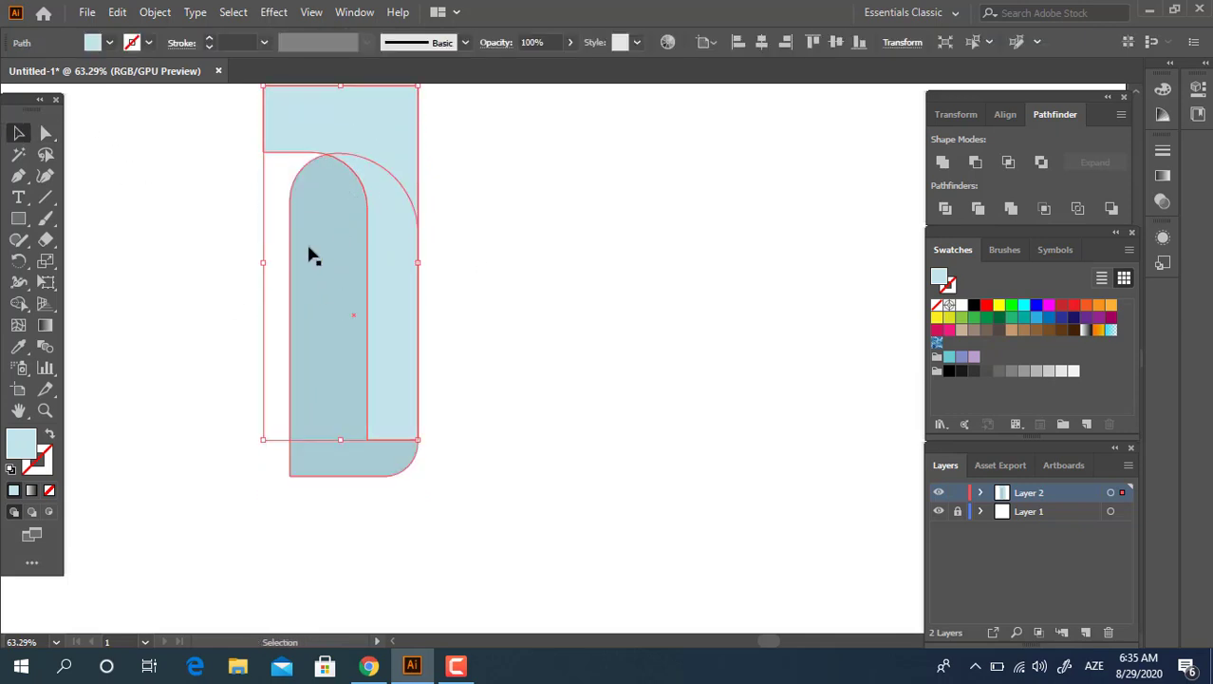
mouse_move(411, 243)
mouse_down()
mouse_move(423, 242)
mouse_move(378, 301)
mouse_up()
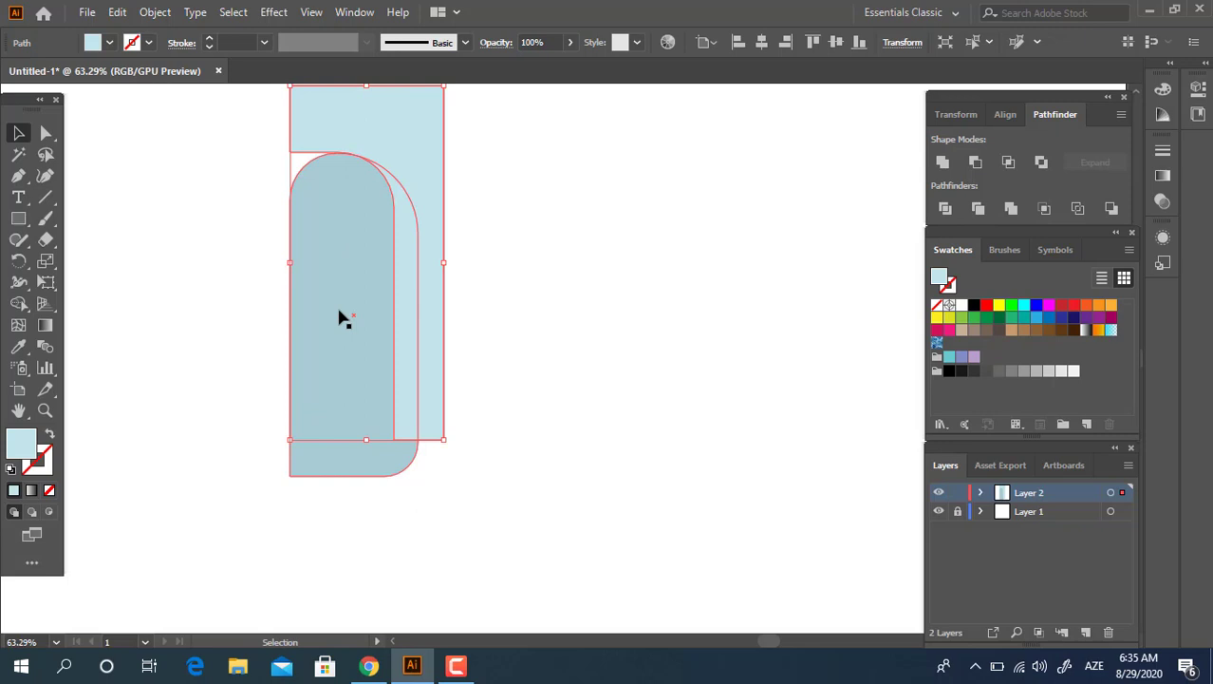
click(45, 133)
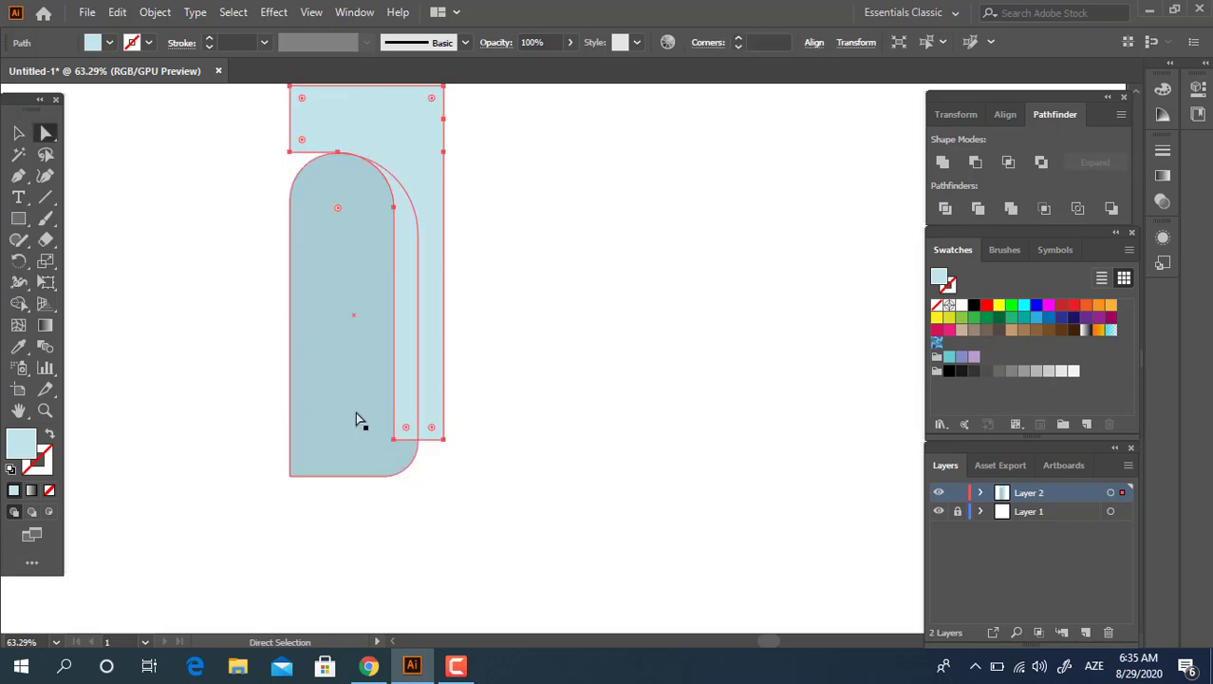
click(394, 439)
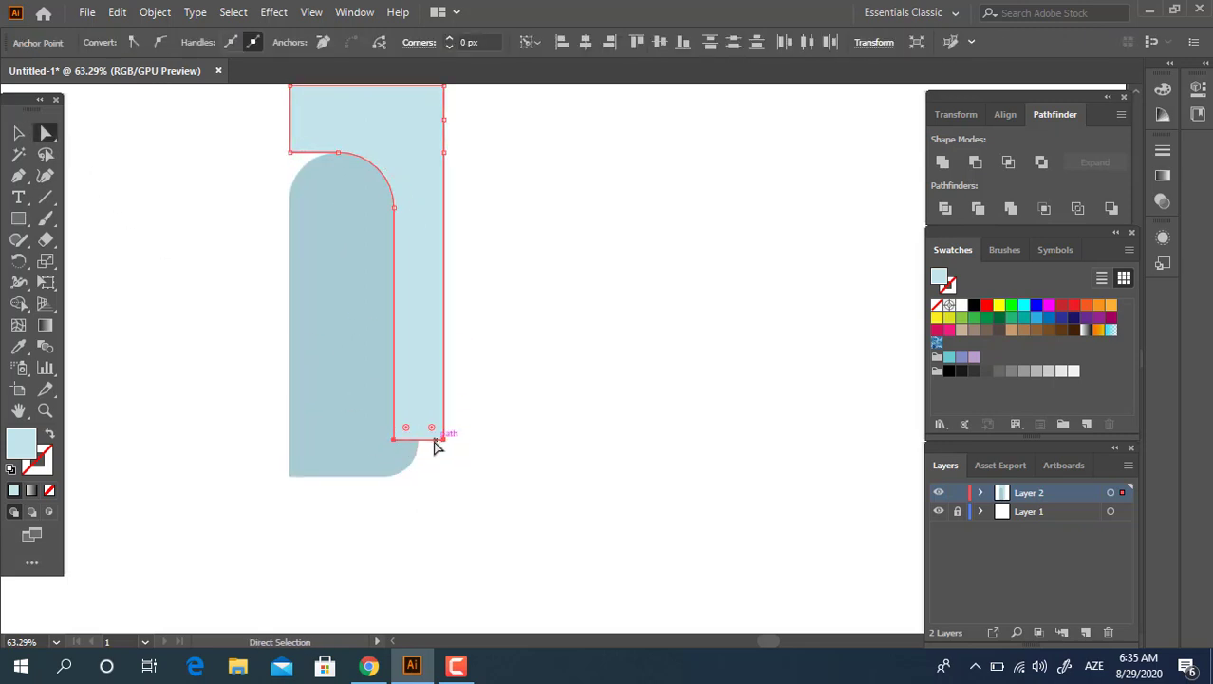
drag(432, 440, 428, 476)
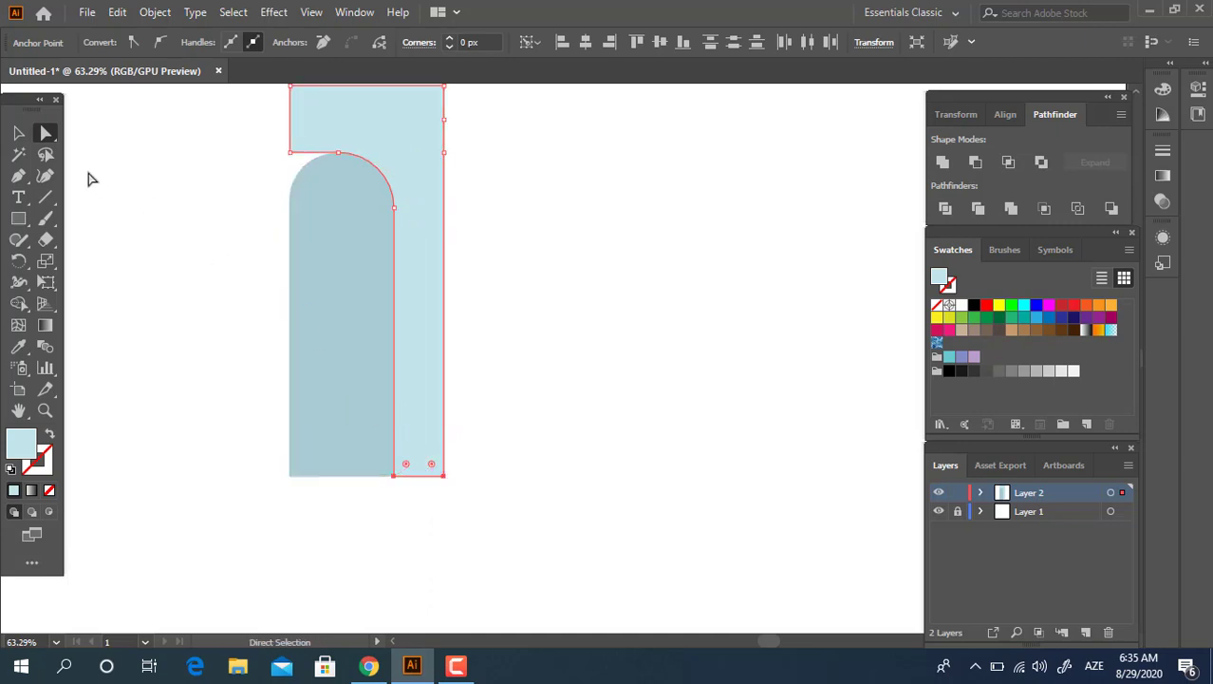
click(19, 133)
click(655, 469)
Step: Draw a rectangle at the arch's lower left and fill it with darker blue-grey 87AAAF
scroll(526, 338, up, 2)
scroll(526, 338, left, 1)
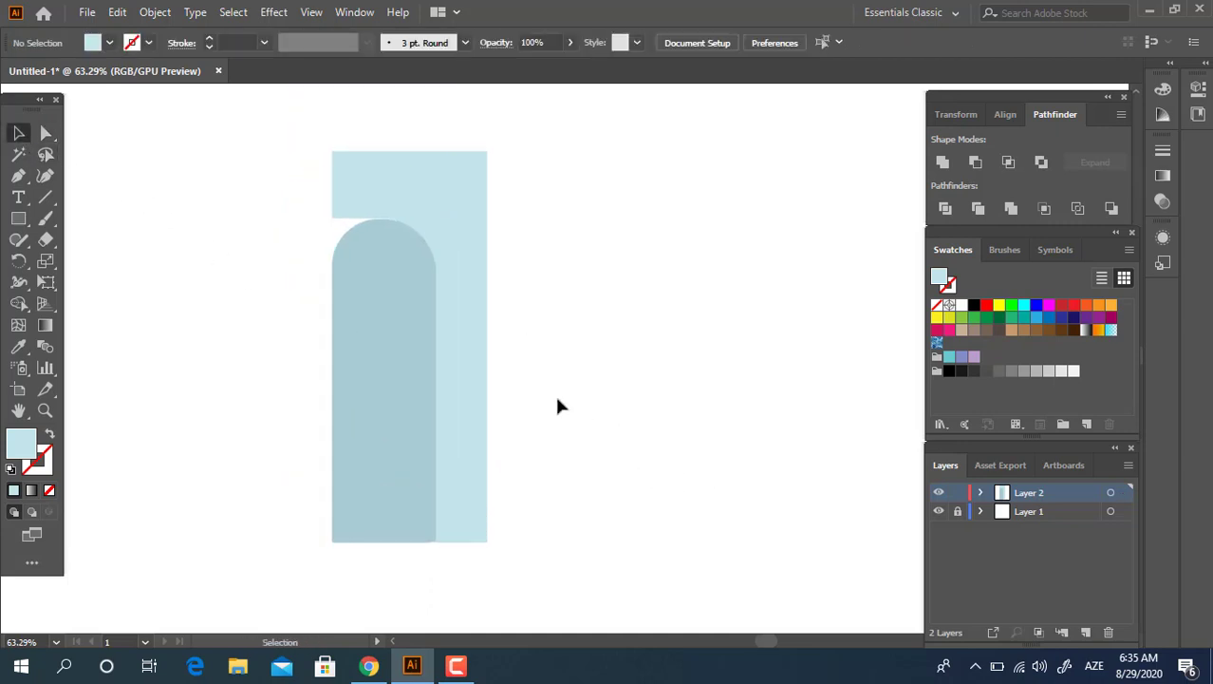
click(357, 313)
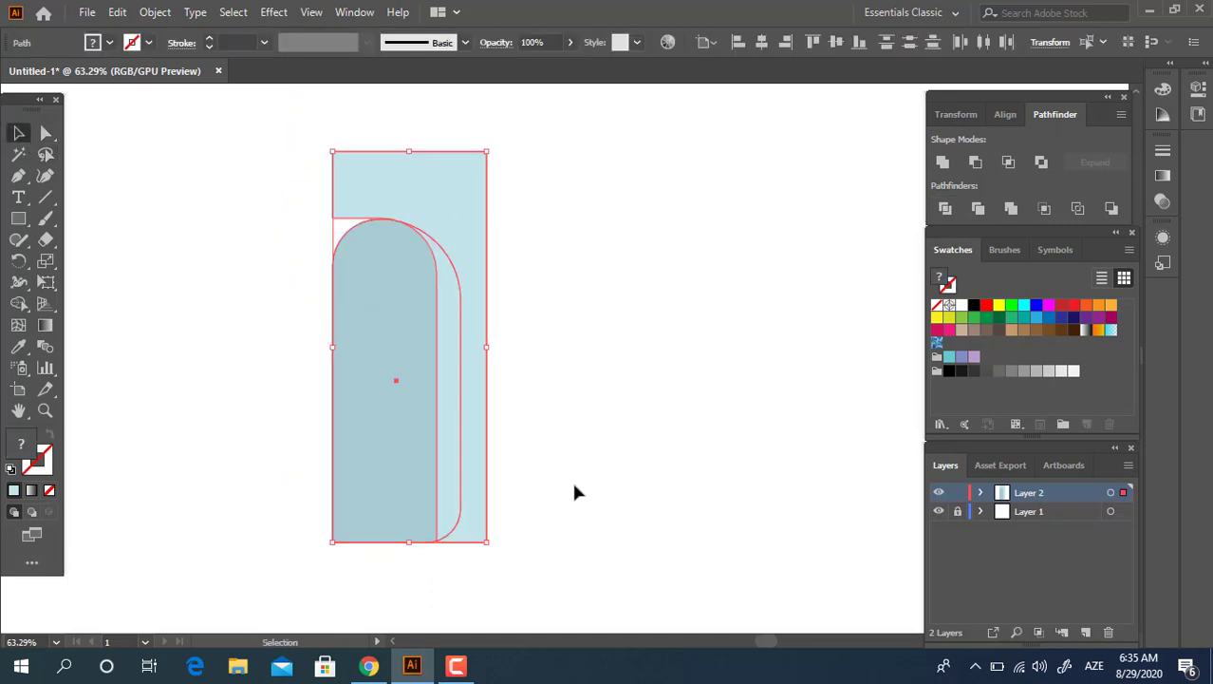
click(534, 475)
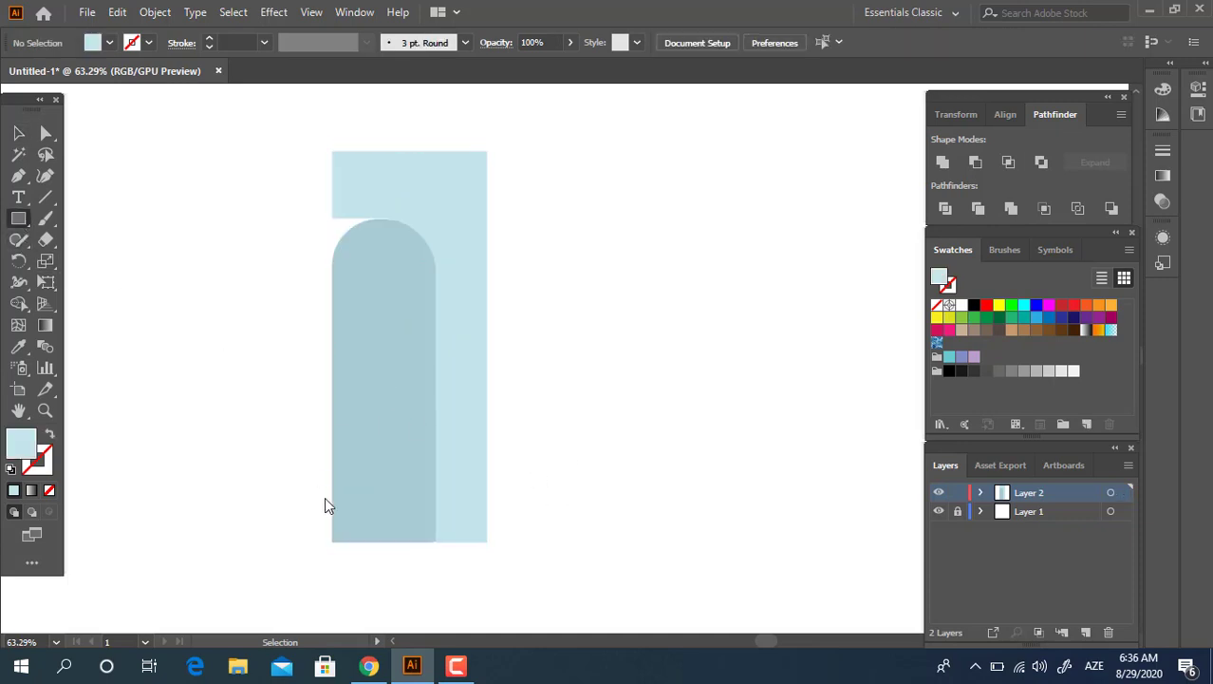
mouse_move(332, 541)
mouse_down()
mouse_move(384, 367)
mouse_move(397, 367)
mouse_up()
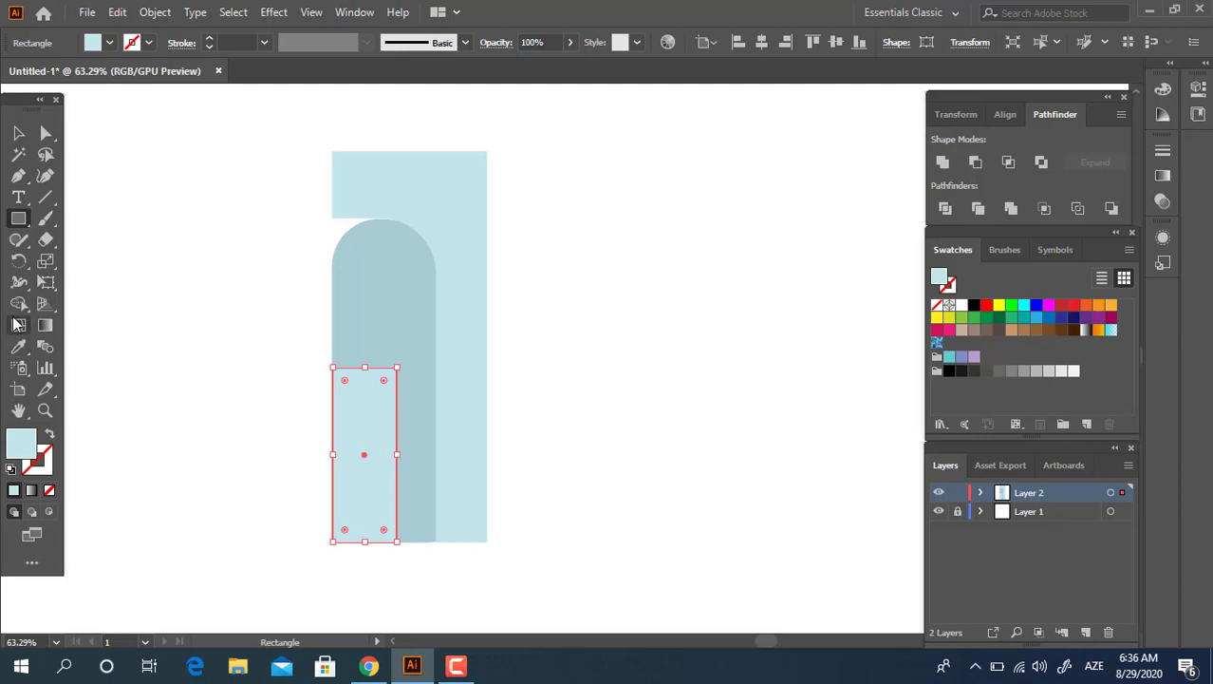
click(18, 346)
click(356, 357)
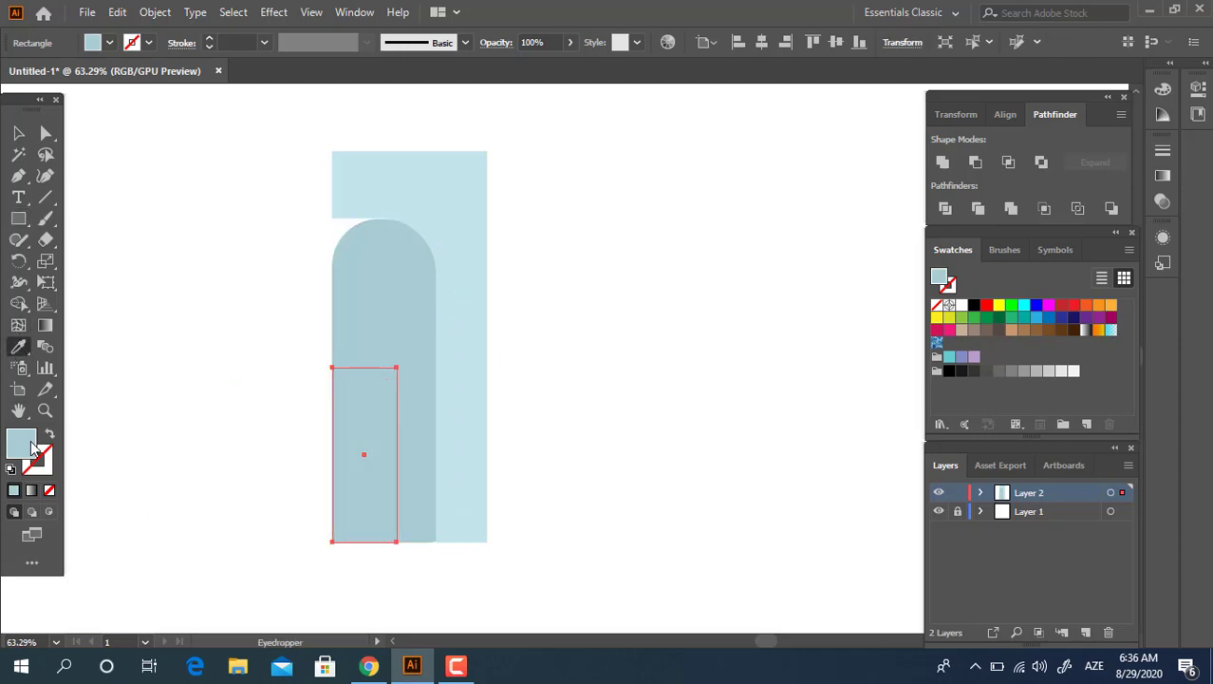
double_click(32, 446)
drag(68, 111, 73, 135)
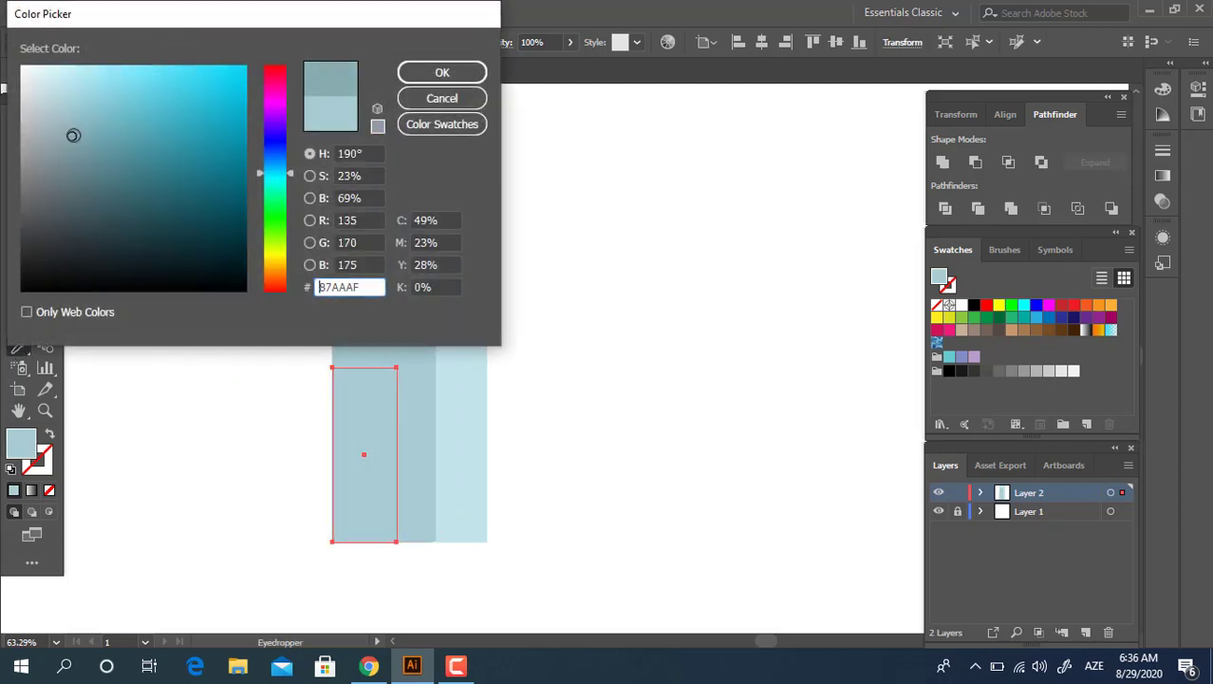
click(443, 73)
Step: Fully round the small rectangle's top-right corner
click(46, 133)
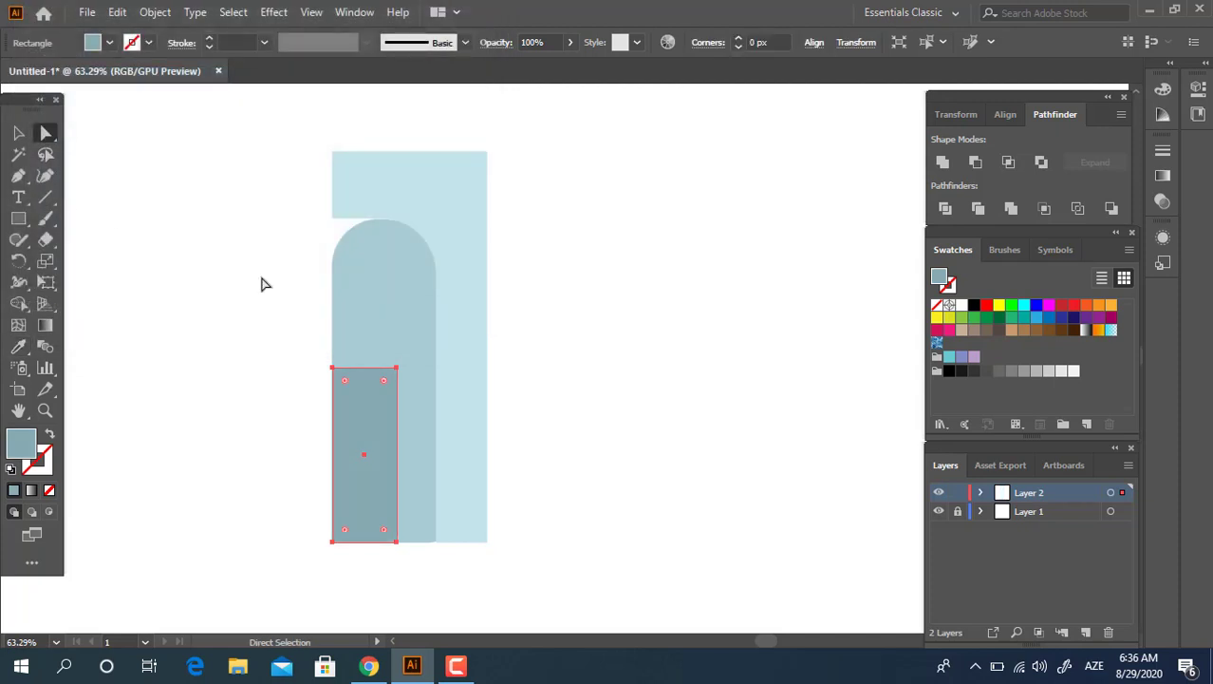
shift+click(403, 377)
click(397, 368)
drag(384, 378, 529, 496)
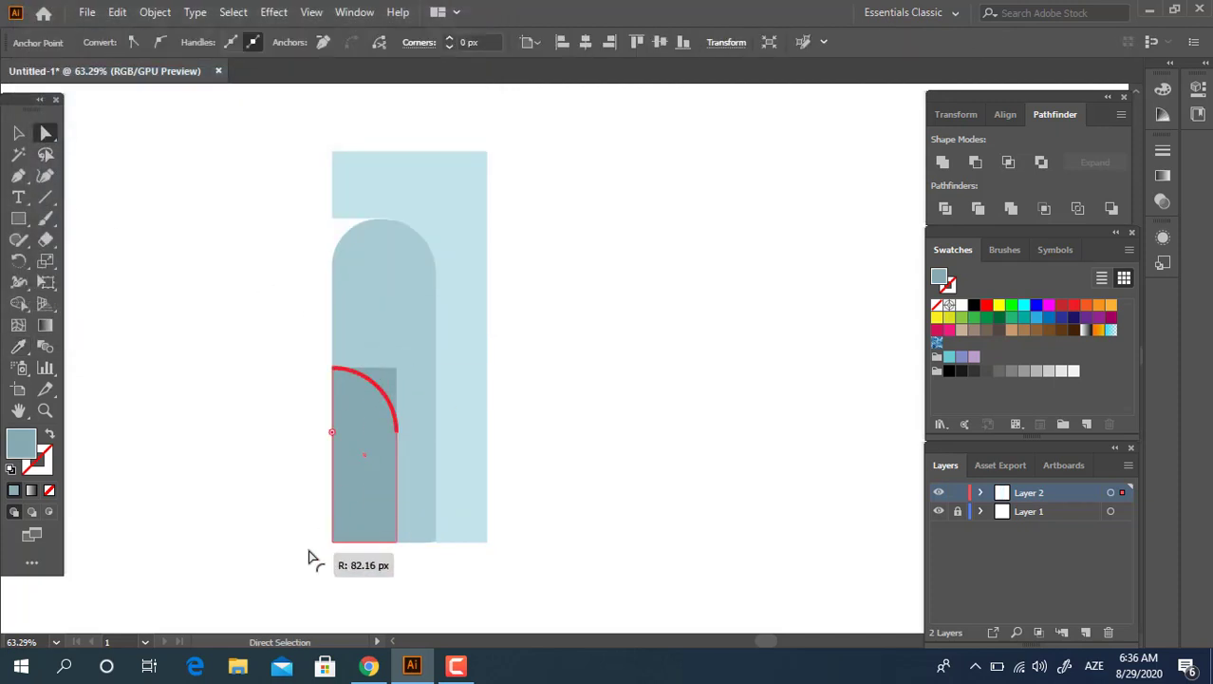
click(529, 496)
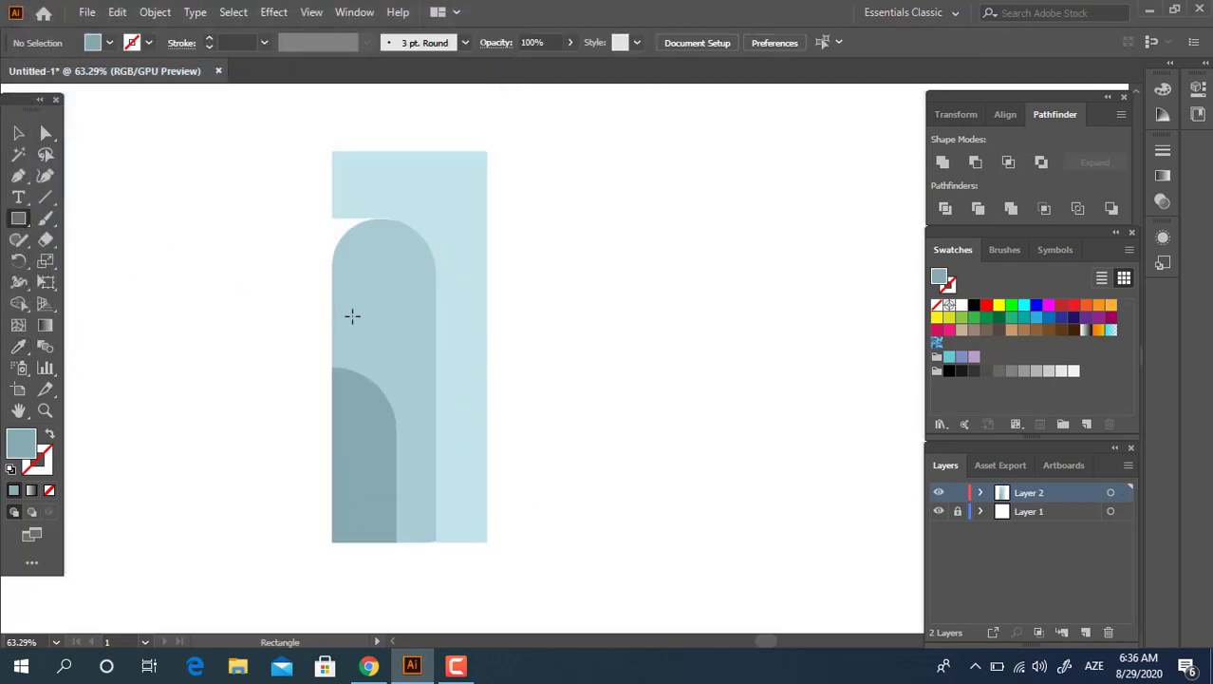
Step: Draw a thin light-blue band across the knife head and slant its right end downward
drag(333, 306, 458, 336)
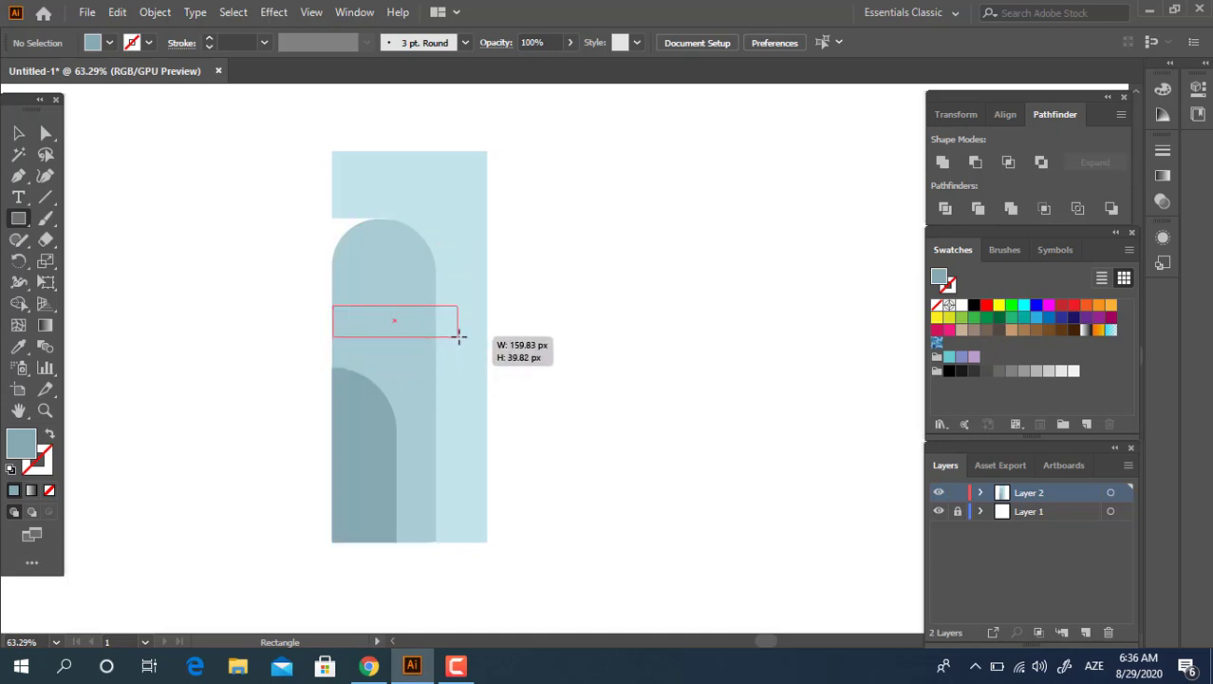
drag(458, 336, 465, 338)
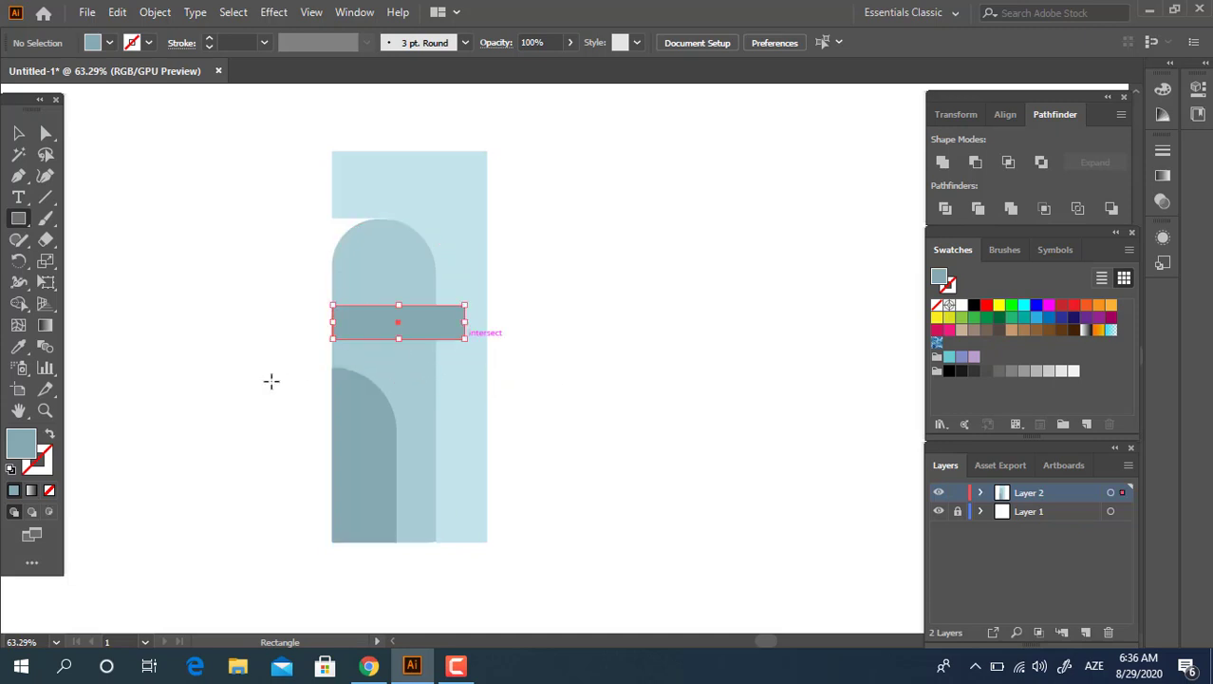
key(i)
click(470, 412)
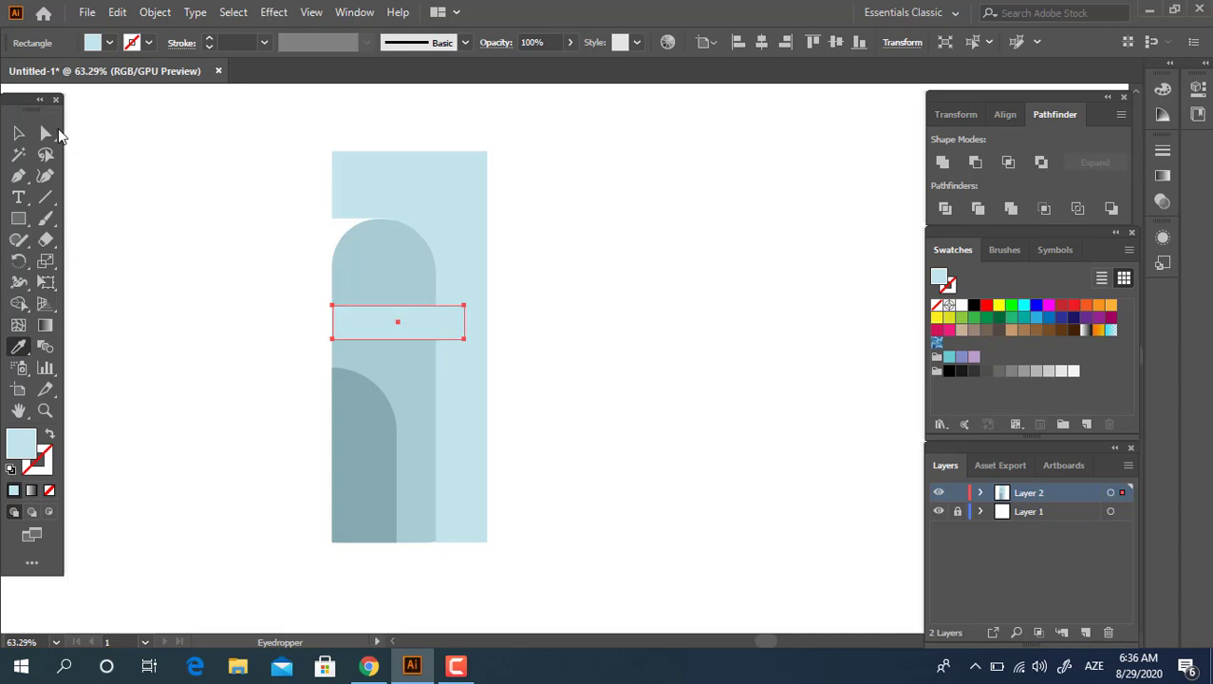
click(45, 133)
click(464, 306)
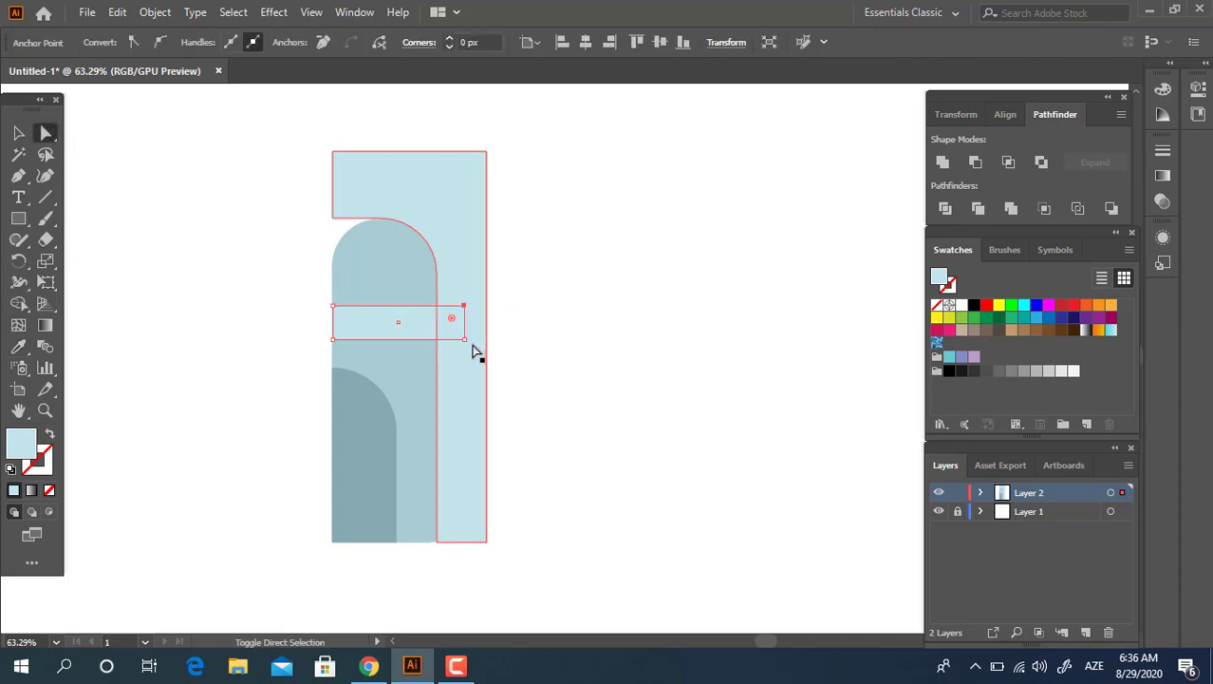
click(464, 338)
mouse_move(464, 337)
mouse_down()
mouse_move(463, 379)
mouse_move(416, 487)
mouse_up()
Step: Duplicate the slanted band lower on the head and trim both bands with Pathfinder
click(495, 393)
shift+click(465, 427)
shift+click(411, 357)
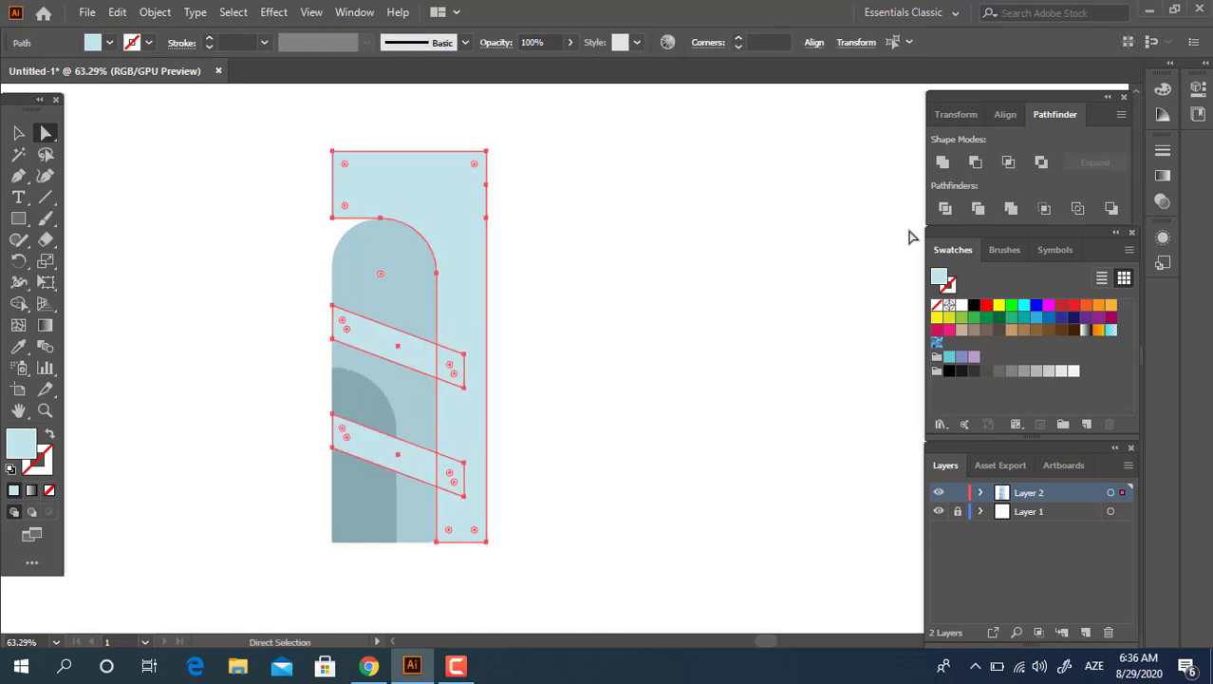
click(943, 165)
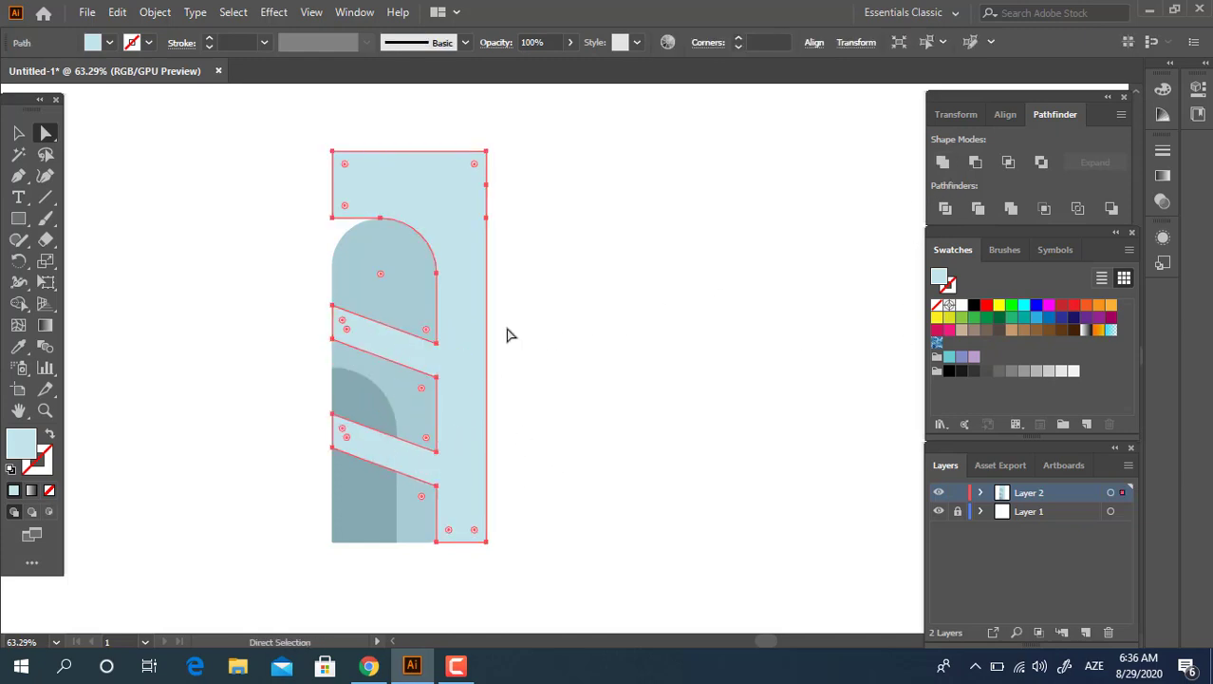
Step: Round off the right-end corners of both highlight bands
click(435, 343)
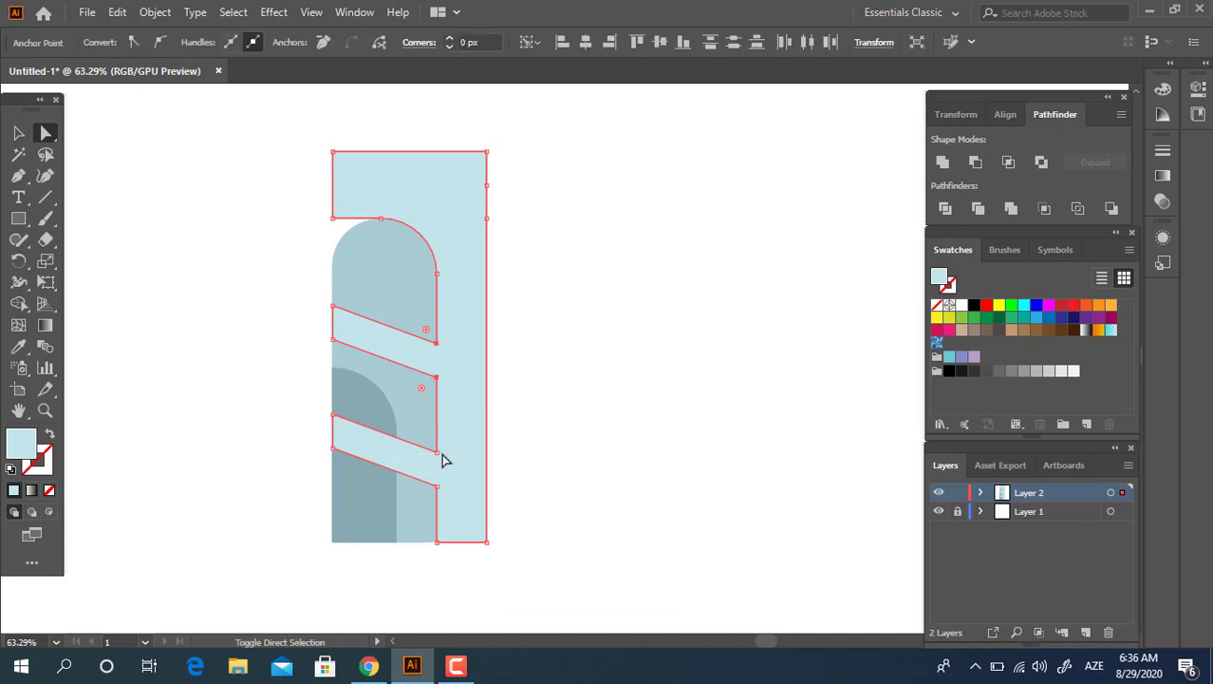
click(437, 487)
drag(422, 497, 409, 513)
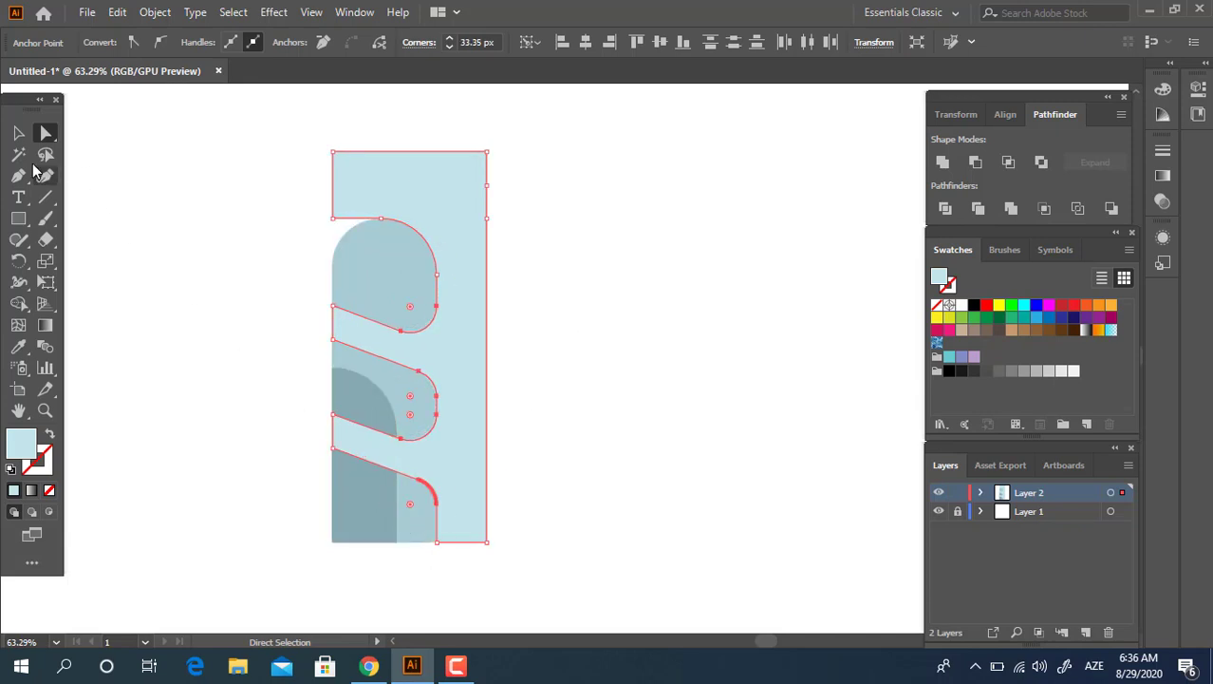
key(v)
click(513, 300)
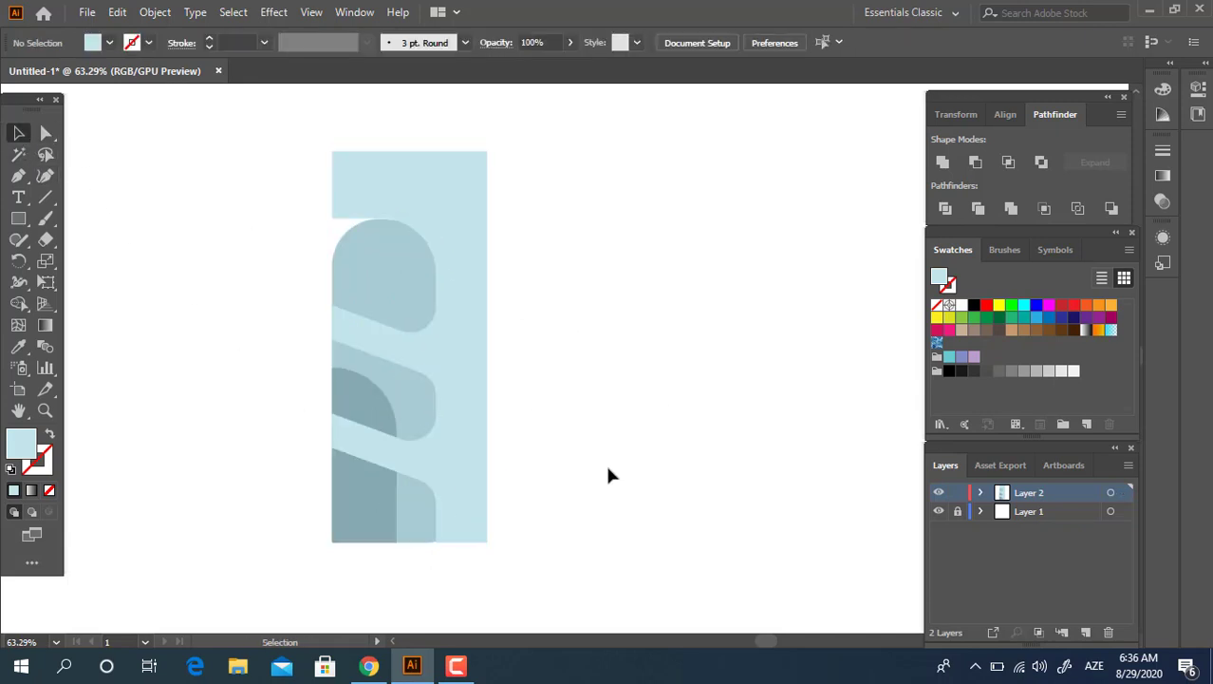
Step: Ungroup the knife head shapes and delete the leftover light-blue backing pieces
drag(131, 252, 133, 254)
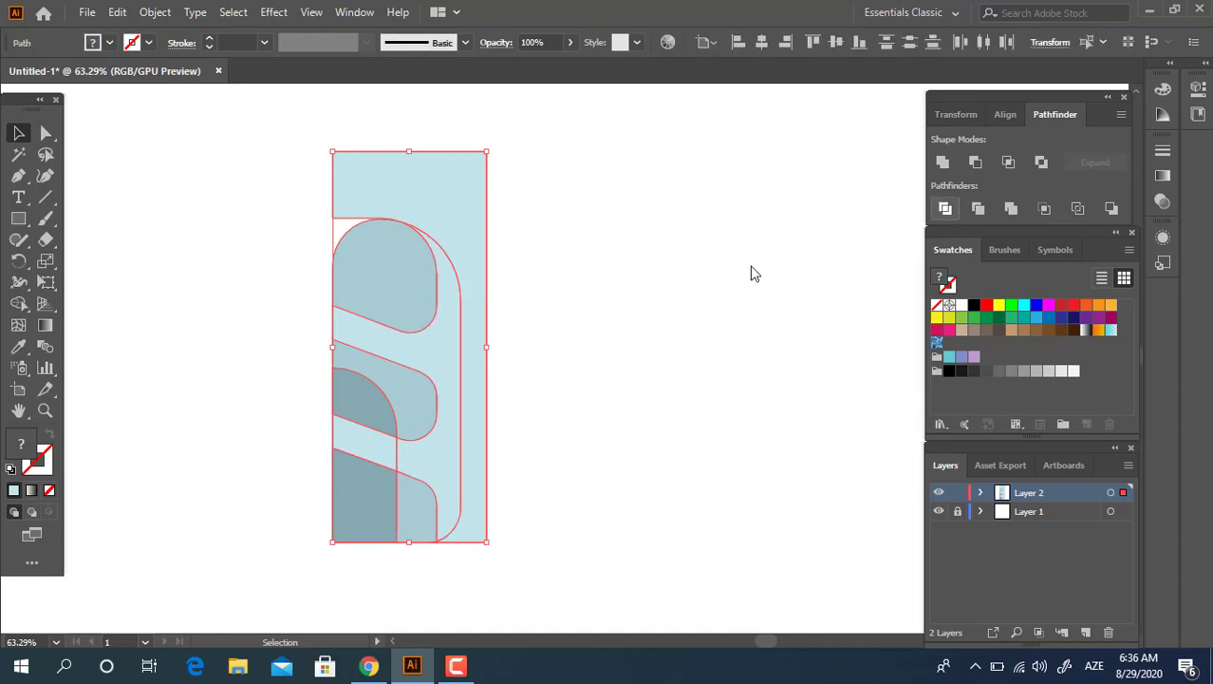
right_click(455, 303)
click(552, 451)
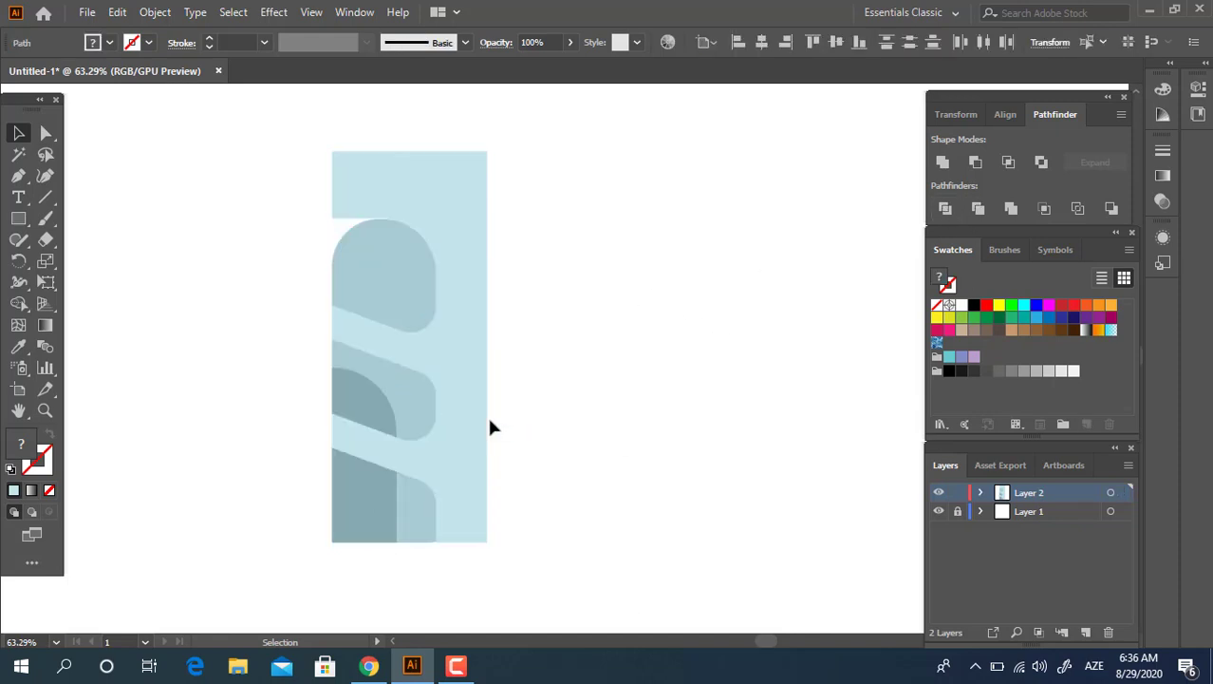
click(490, 427)
click(487, 421)
key(Delete)
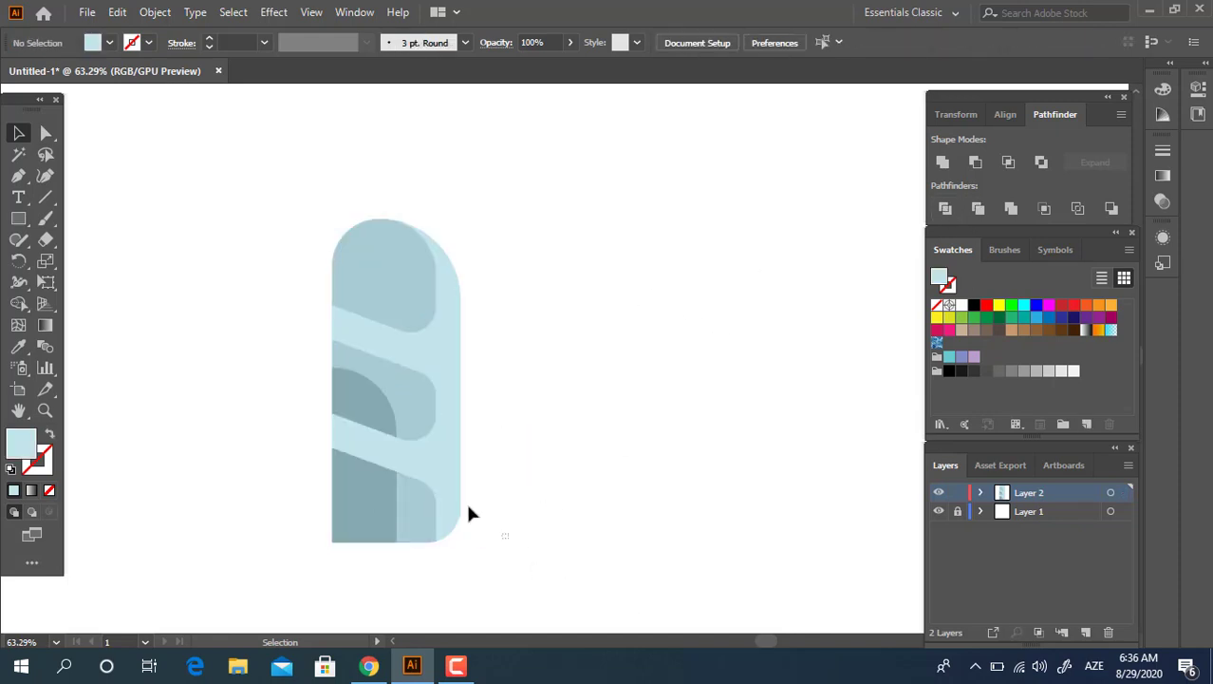
Step: Group all the knife head shapes together
drag(468, 513, 239, 184)
right_click(335, 280)
click(391, 388)
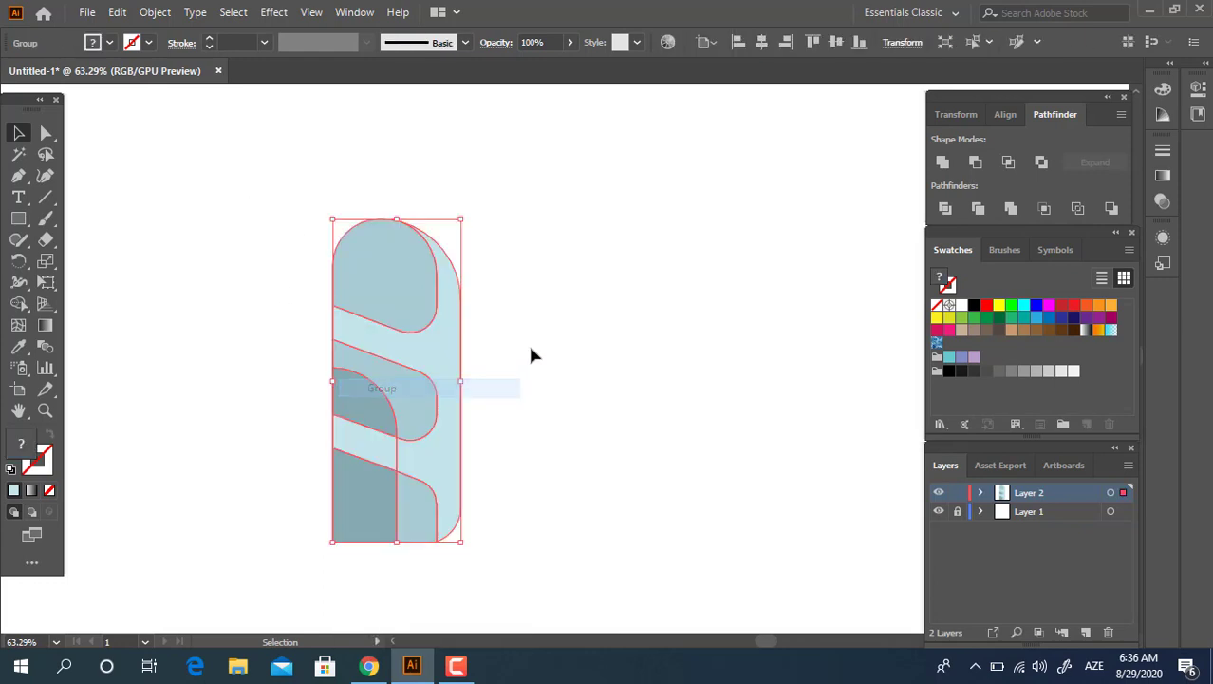
click(530, 355)
key(z)
drag(530, 353, 468, 371)
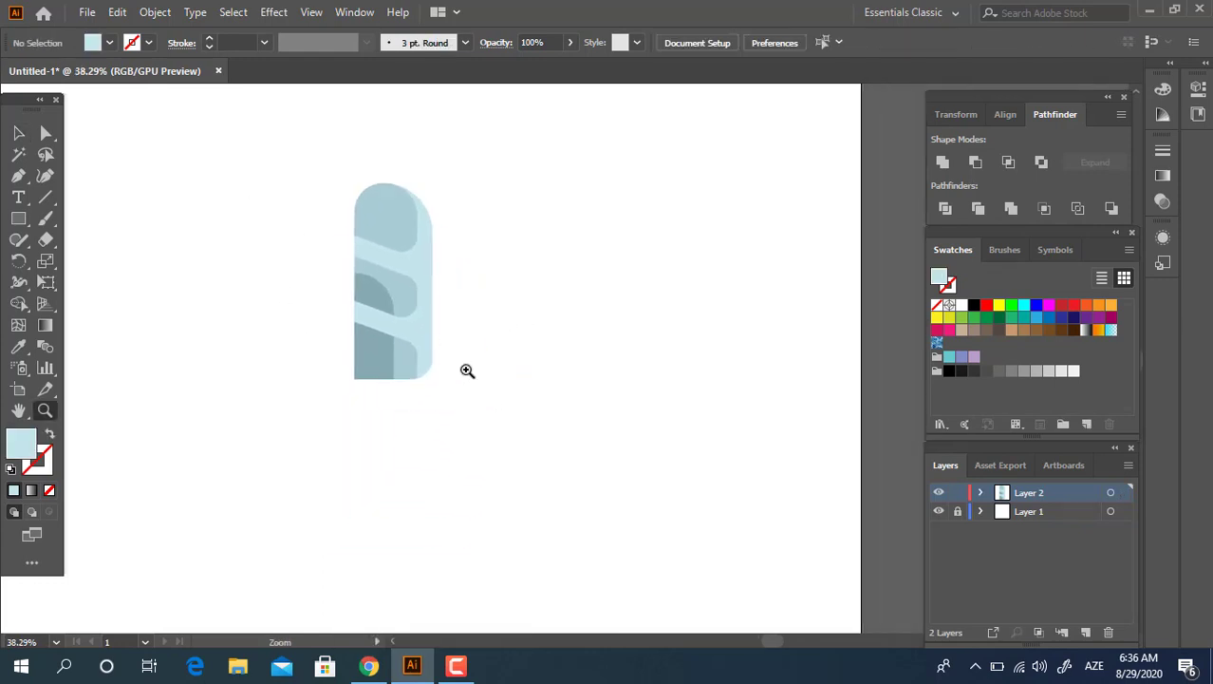
drag(393, 333, 398, 333)
Step: Draw a rectangle below the knife head and give it the dark grey-blue colour
key(m)
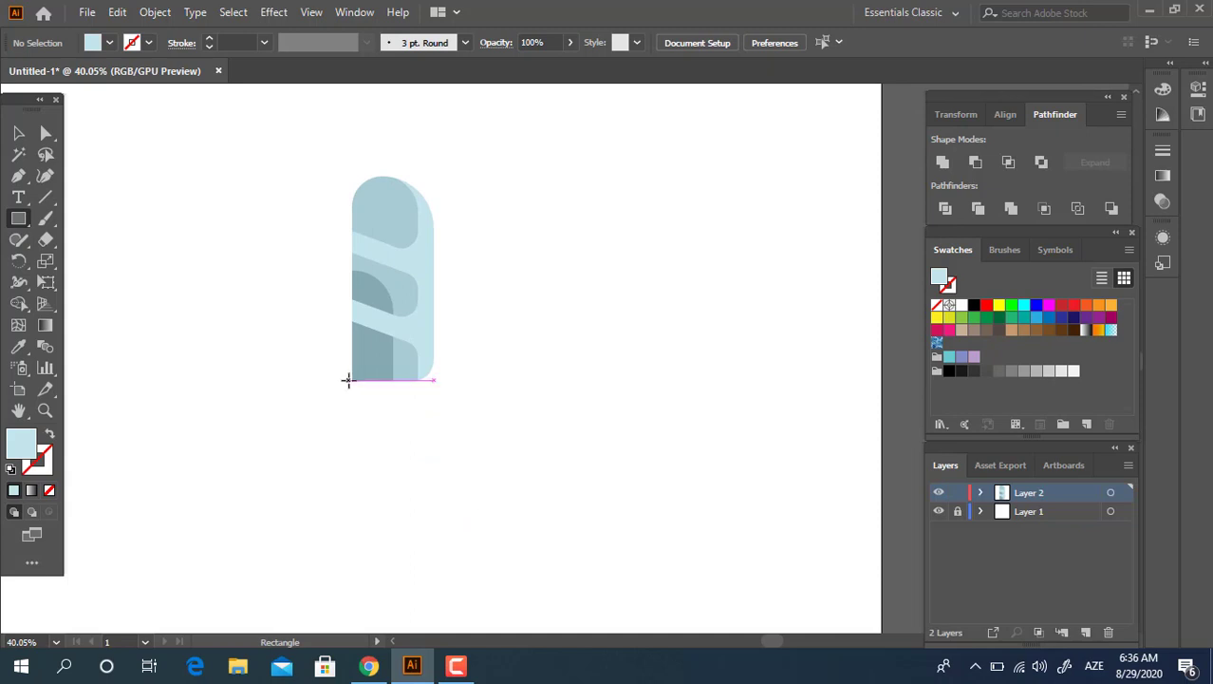
drag(351, 381, 390, 485)
key(z)
drag(406, 393, 464, 414)
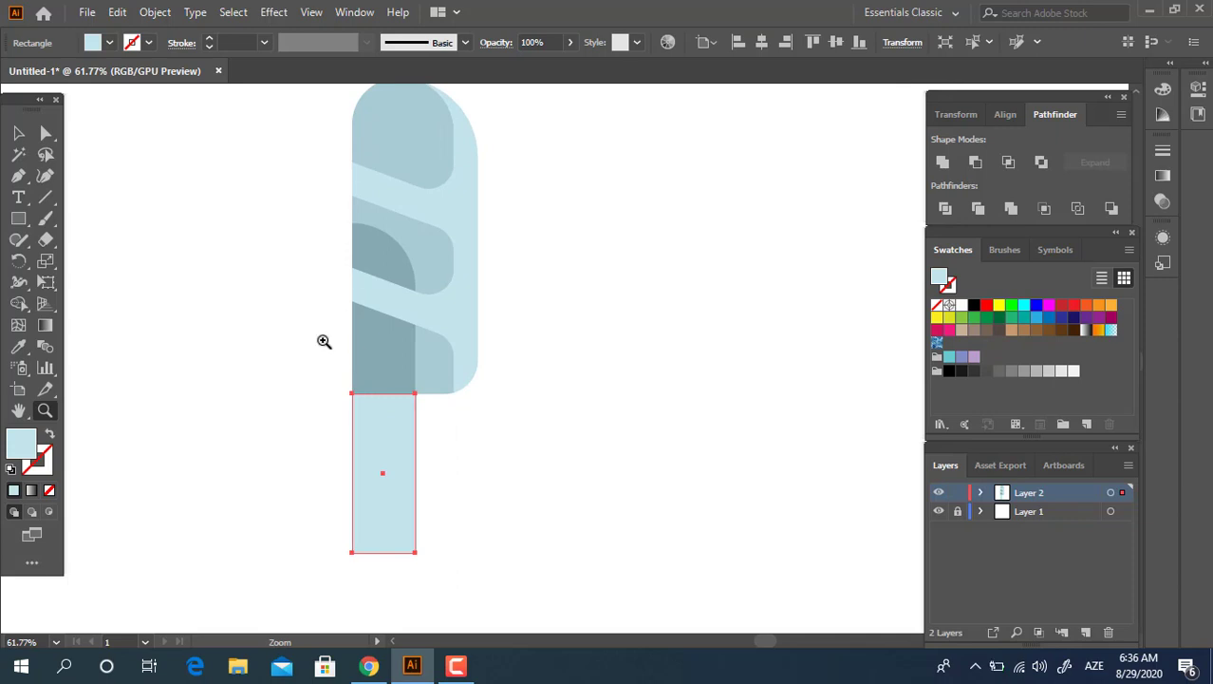
click(379, 352)
key(z)
drag(422, 460, 466, 506)
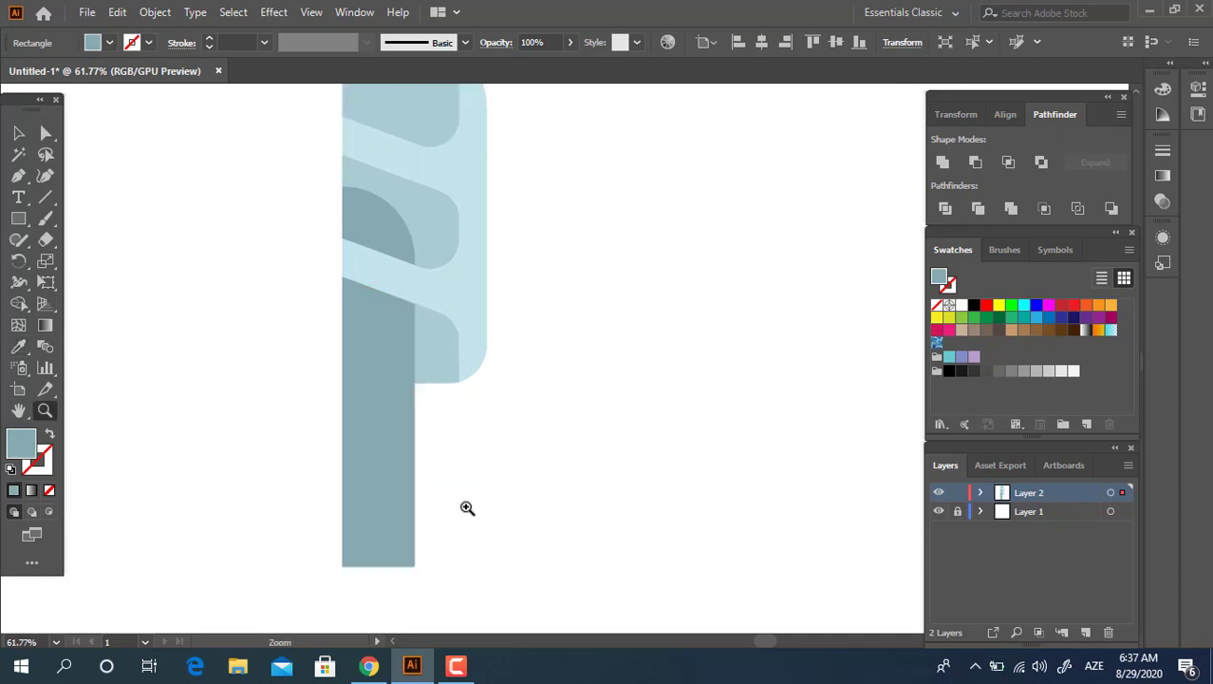
Step: Copy the rectangle and paste a duplicate in front of it
click(19, 133)
click(601, 430)
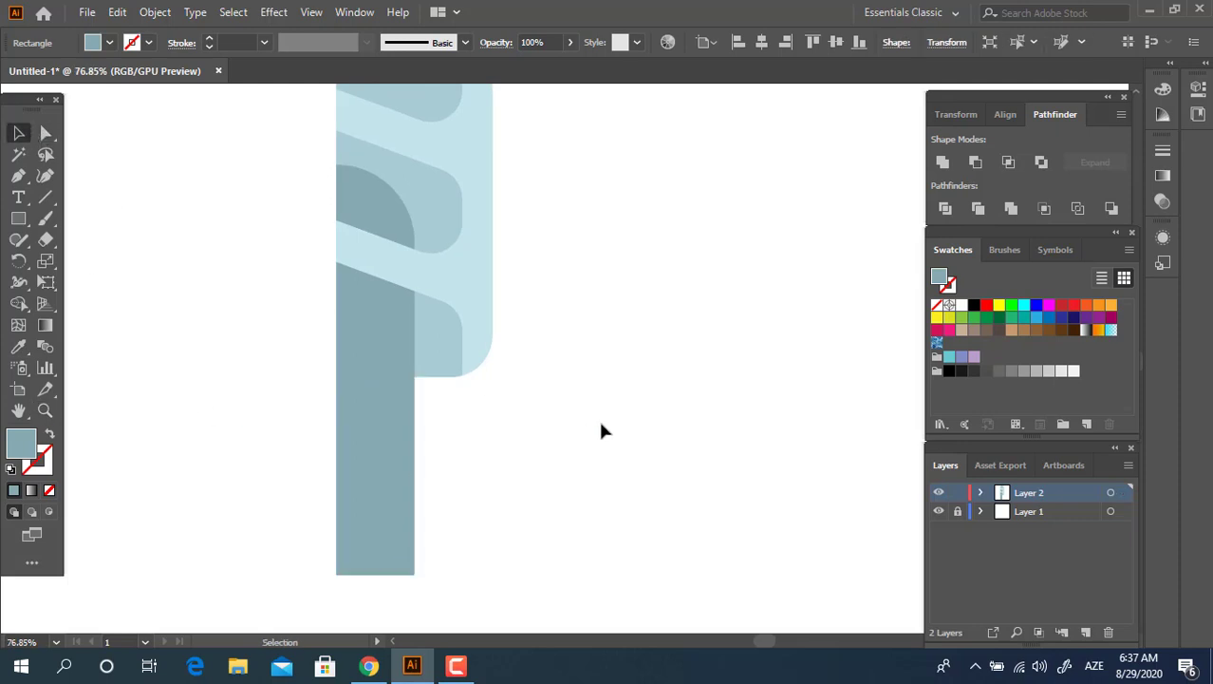
mouse_move(421, 436)
mouse_down()
mouse_move(388, 441)
mouse_move(583, 463)
mouse_up()
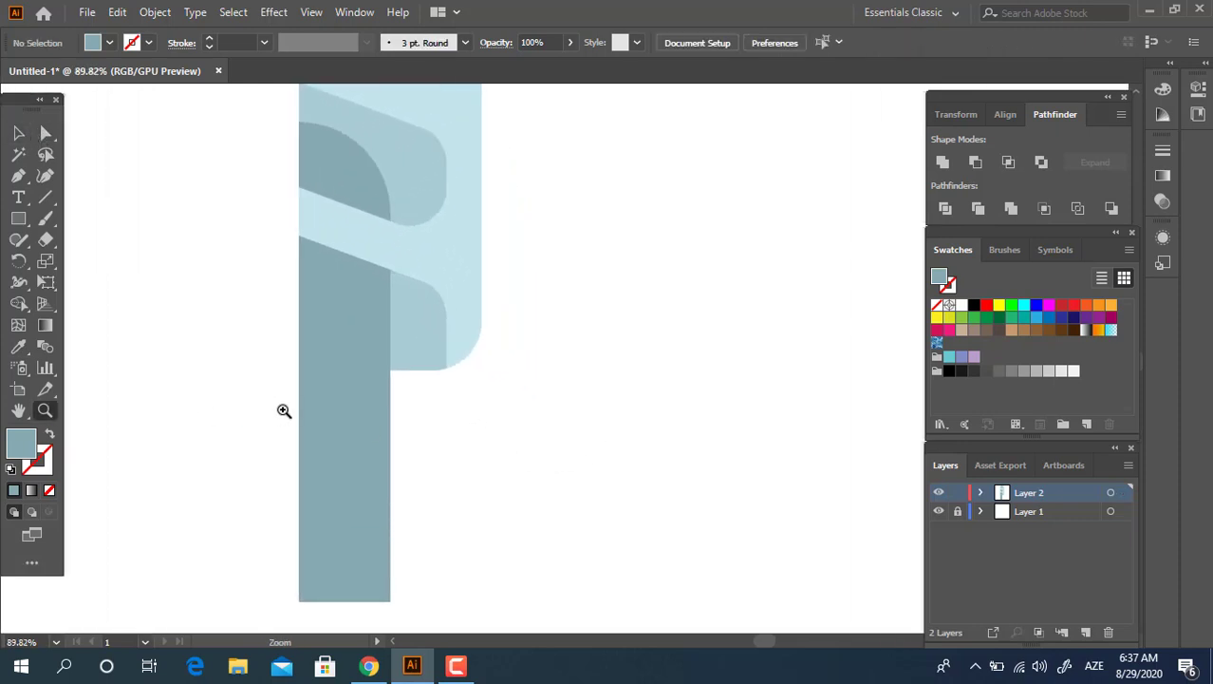
click(118, 12)
click(190, 97)
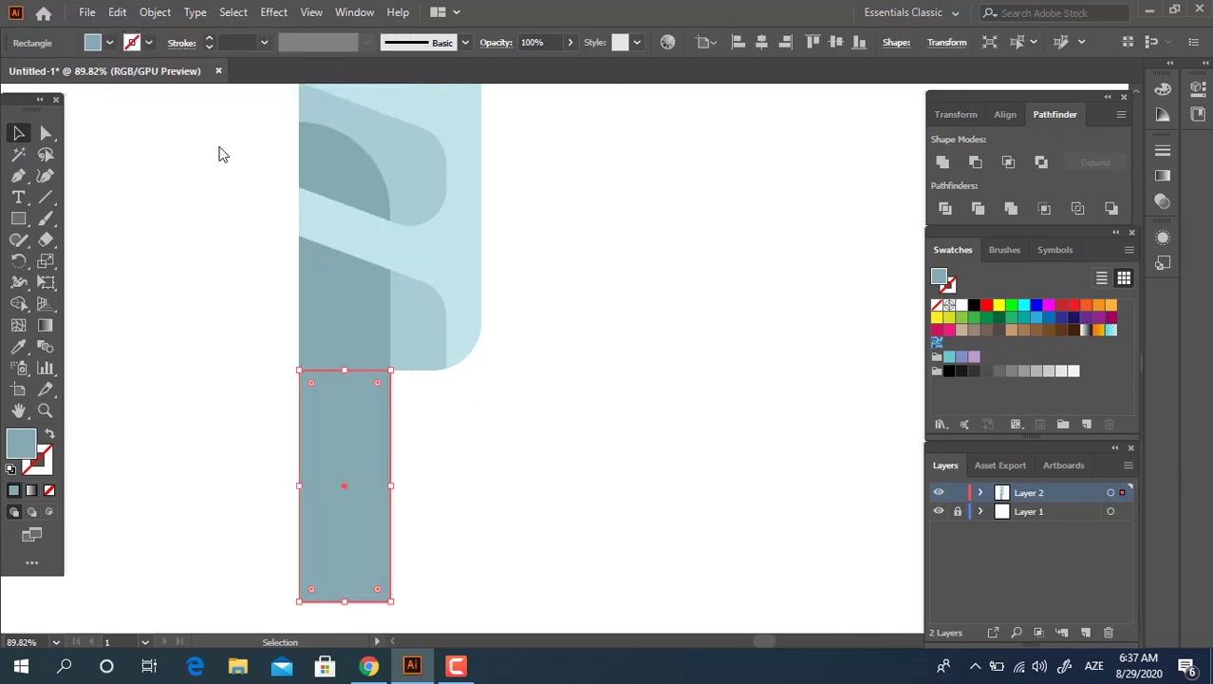
click(118, 12)
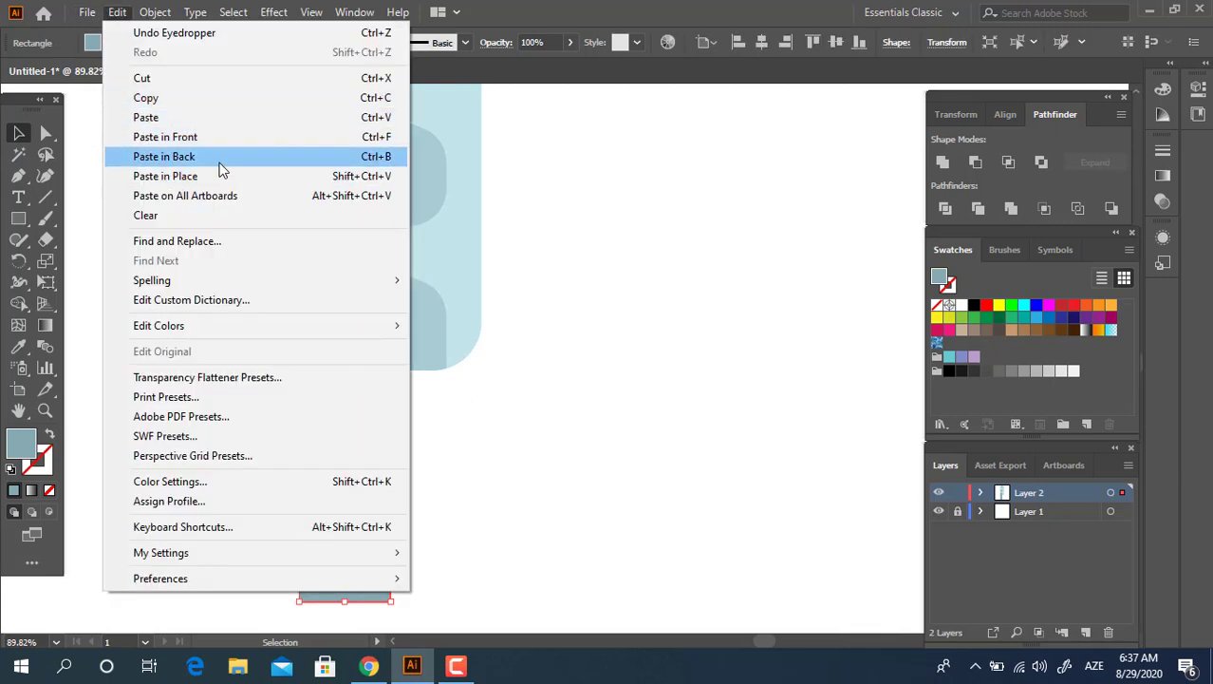
click(220, 139)
click(546, 451)
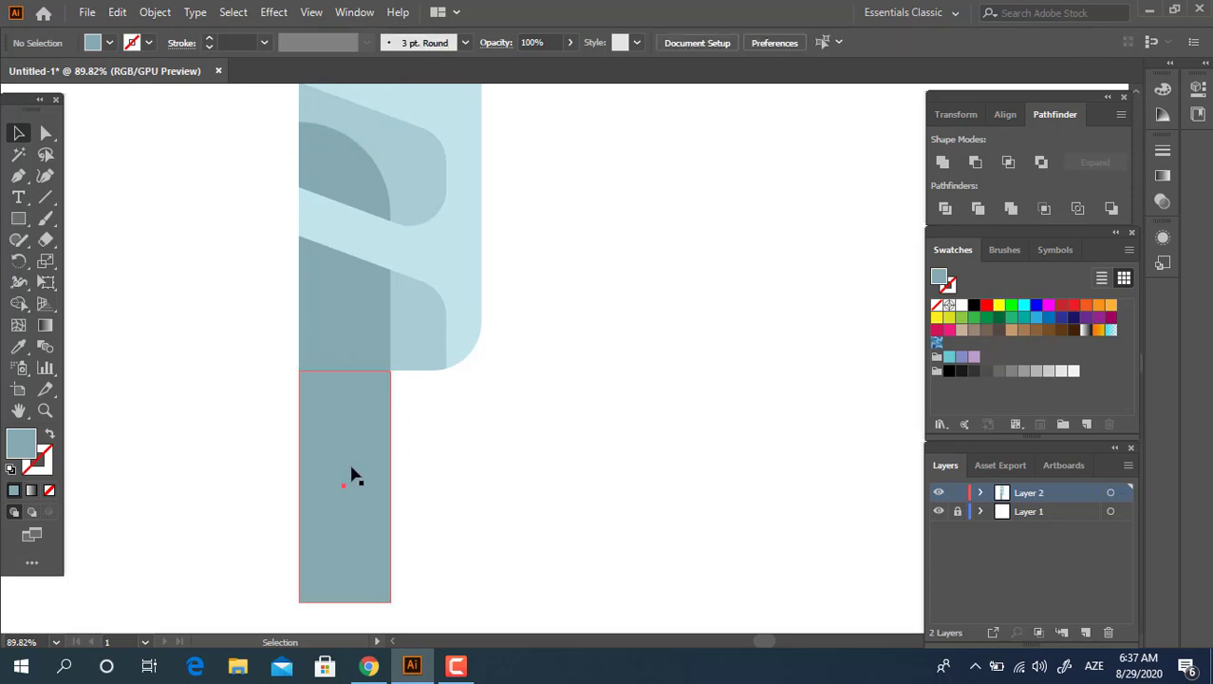
Step: Move the pasted copy aside, then duplicate the rectangle up onto the head and widen it
drag(351, 475, 195, 475)
click(375, 455)
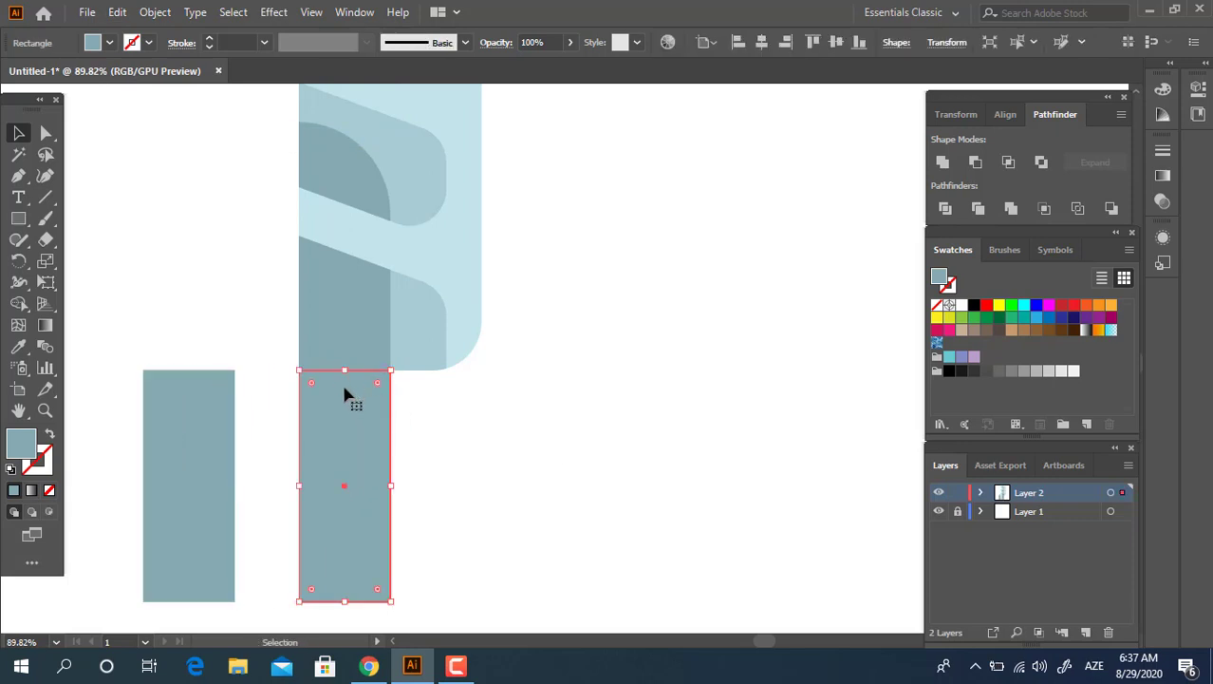
drag(344, 395, 343, 209)
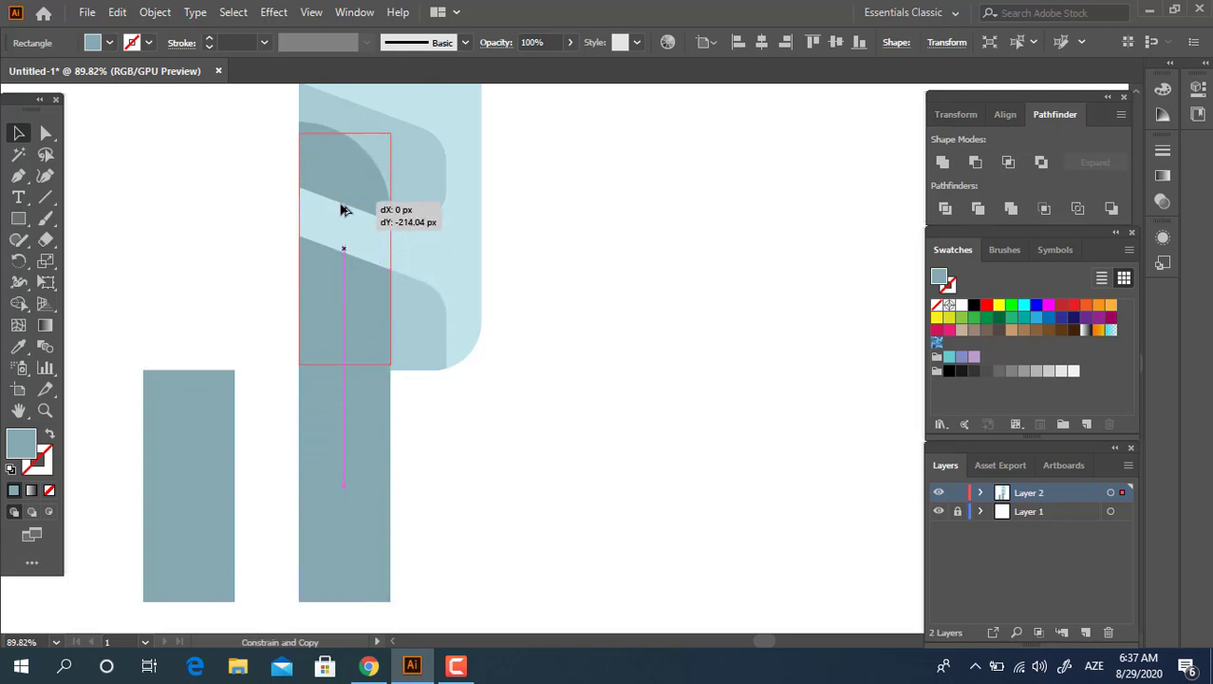
drag(344, 208, 344, 209)
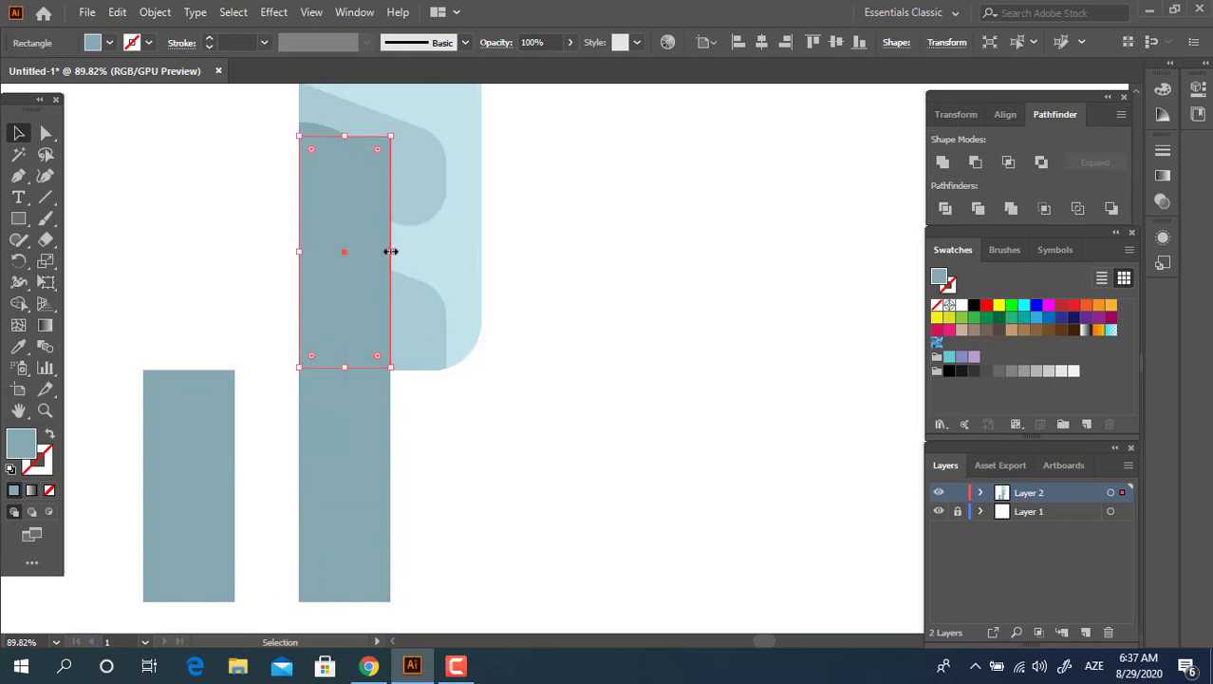
drag(390, 250, 446, 256)
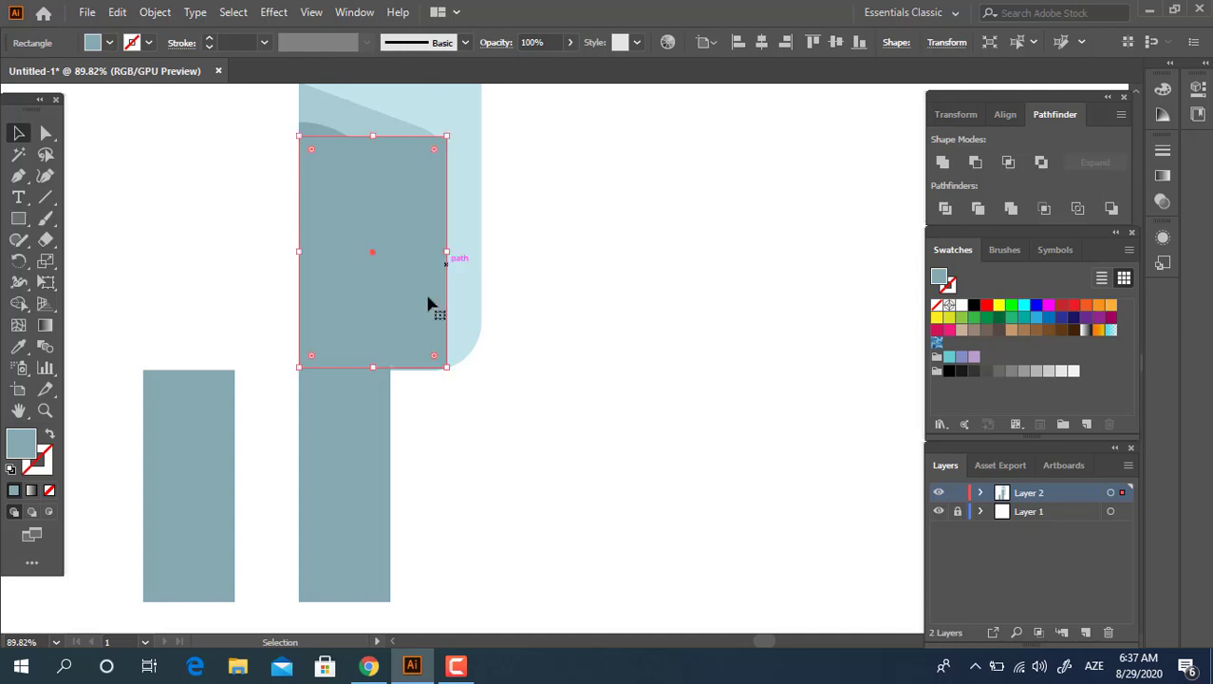
Step: Nudge the top rectangle down 5 px and unite both into one L-shaped piece
shift+click(360, 441)
click(949, 163)
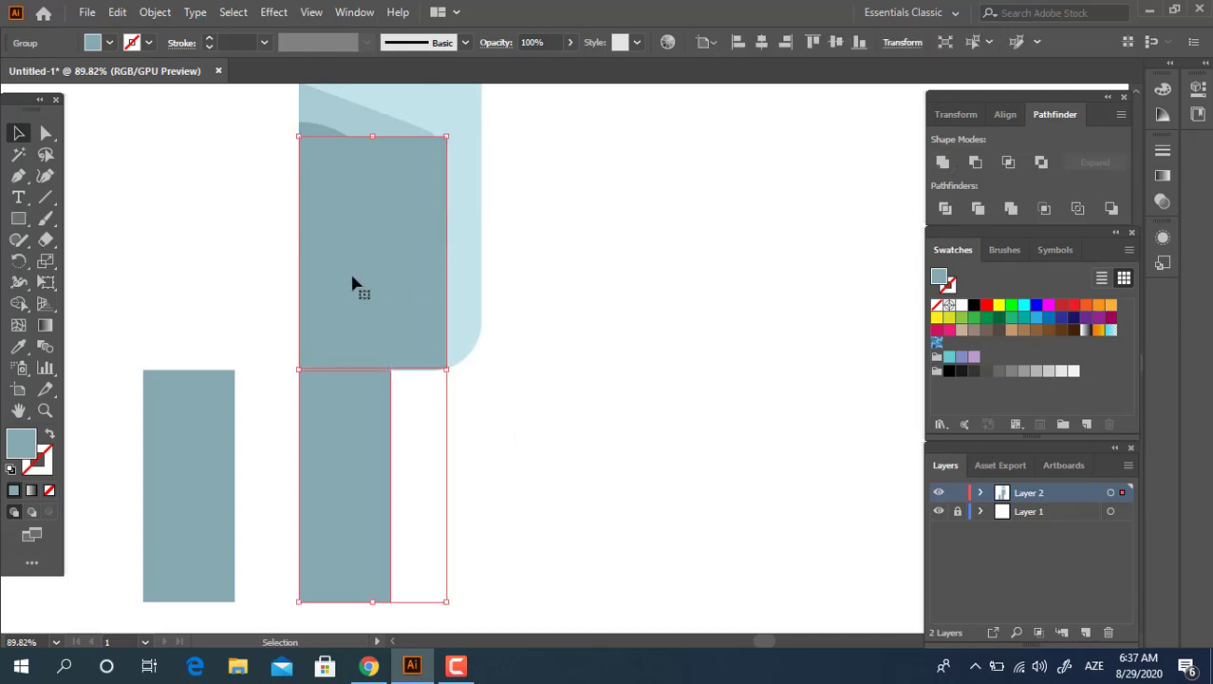
click(504, 479)
drag(370, 297, 372, 303)
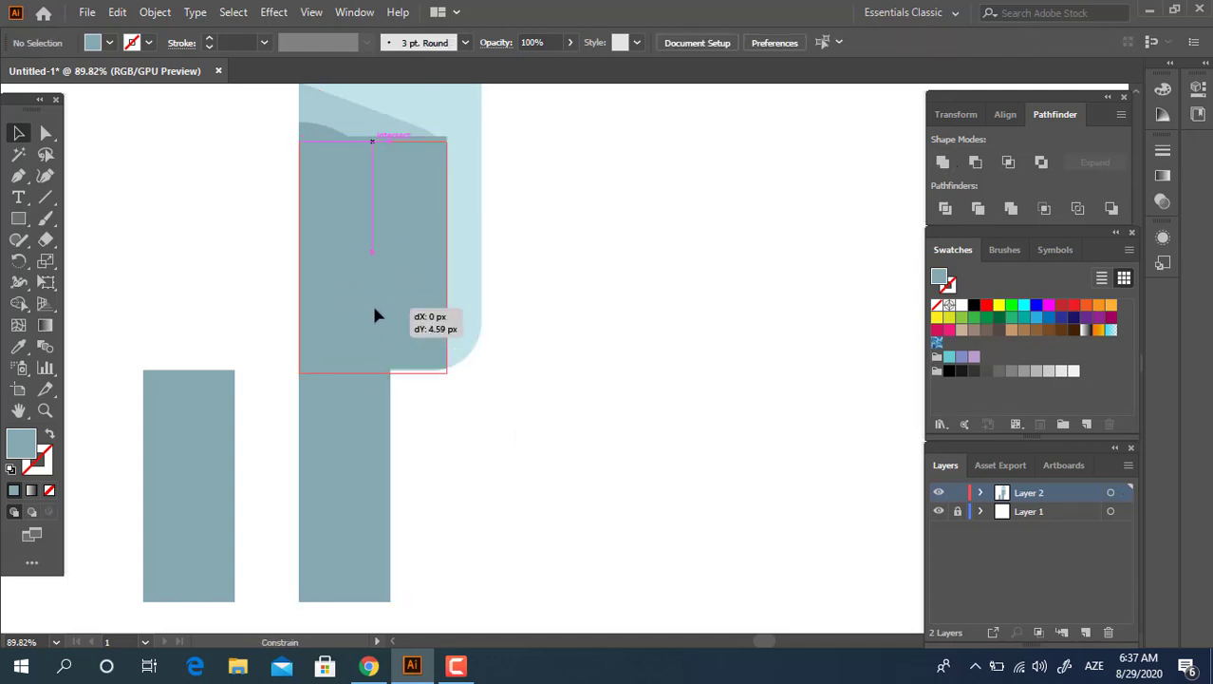
shift+click(359, 442)
click(943, 161)
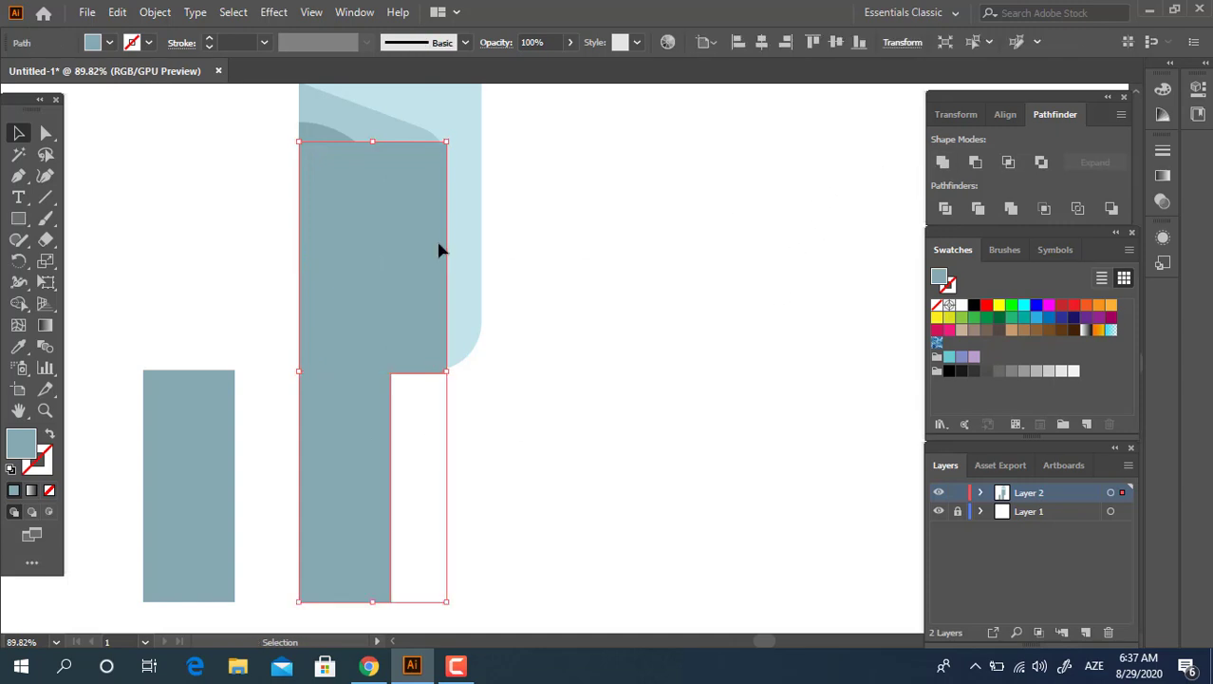
Step: Round the L-shape's inner step corner to 25.47 px
click(46, 134)
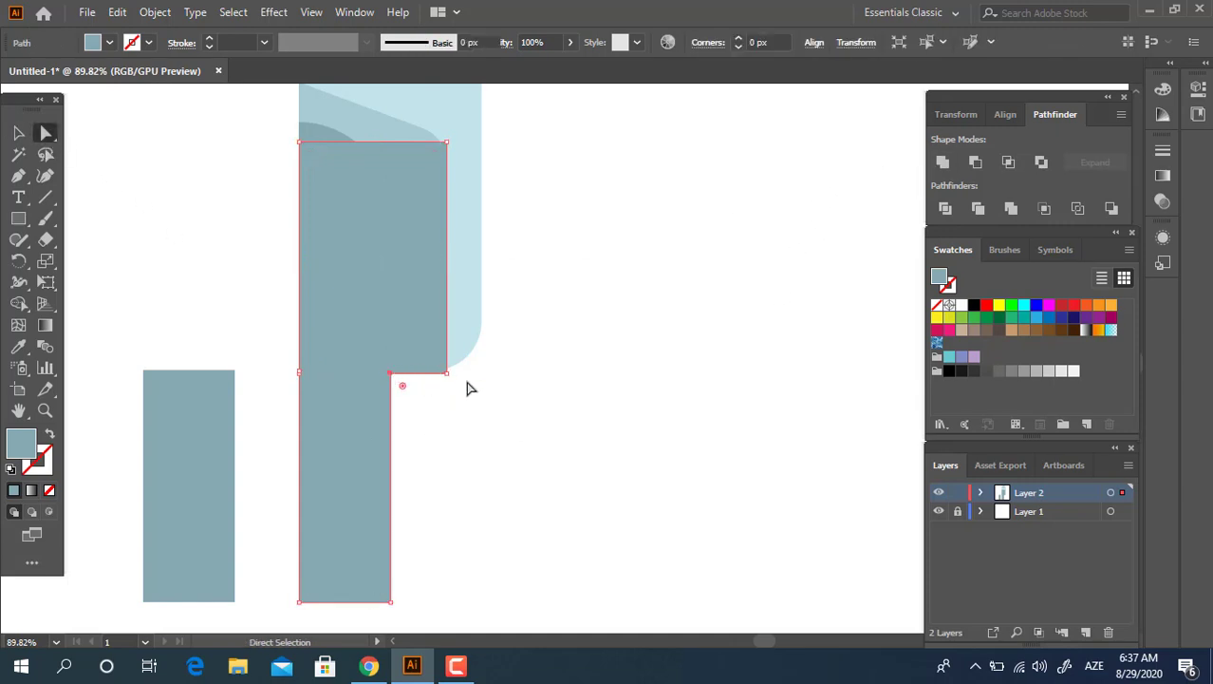
click(447, 373)
drag(402, 390, 517, 569)
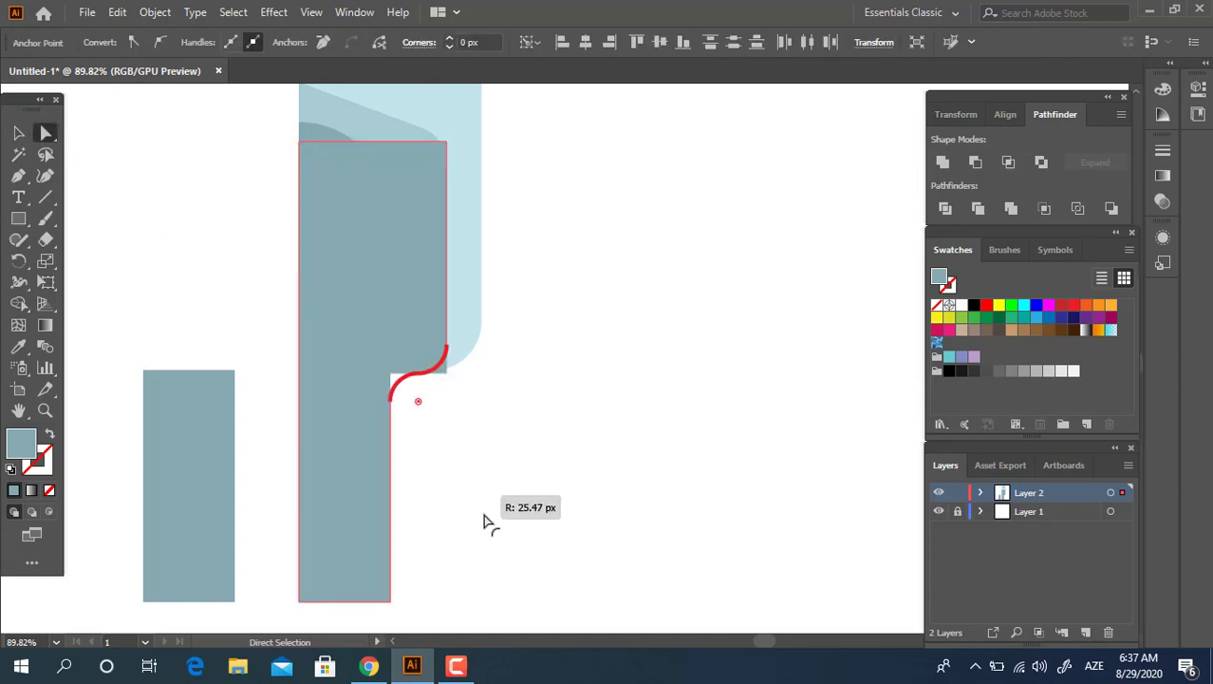
click(538, 429)
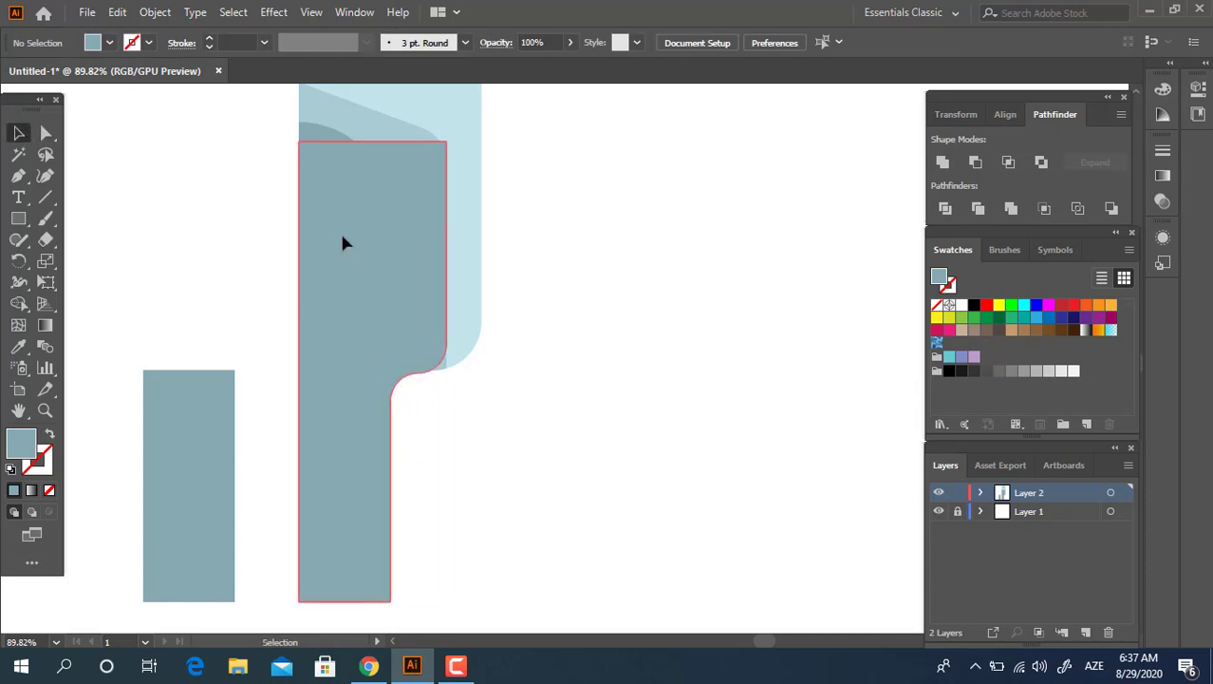
Step: Send the tall dark shape to the back, behind the light knife head
click(377, 274)
right_click(377, 274)
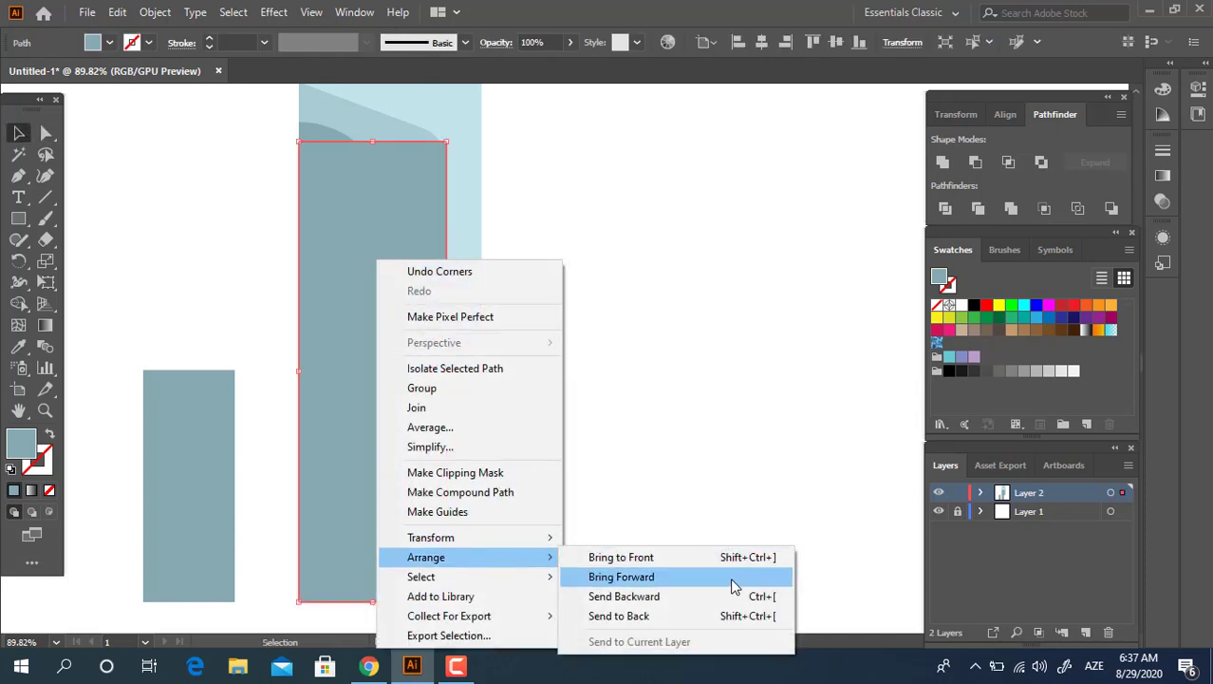
click(743, 617)
click(631, 456)
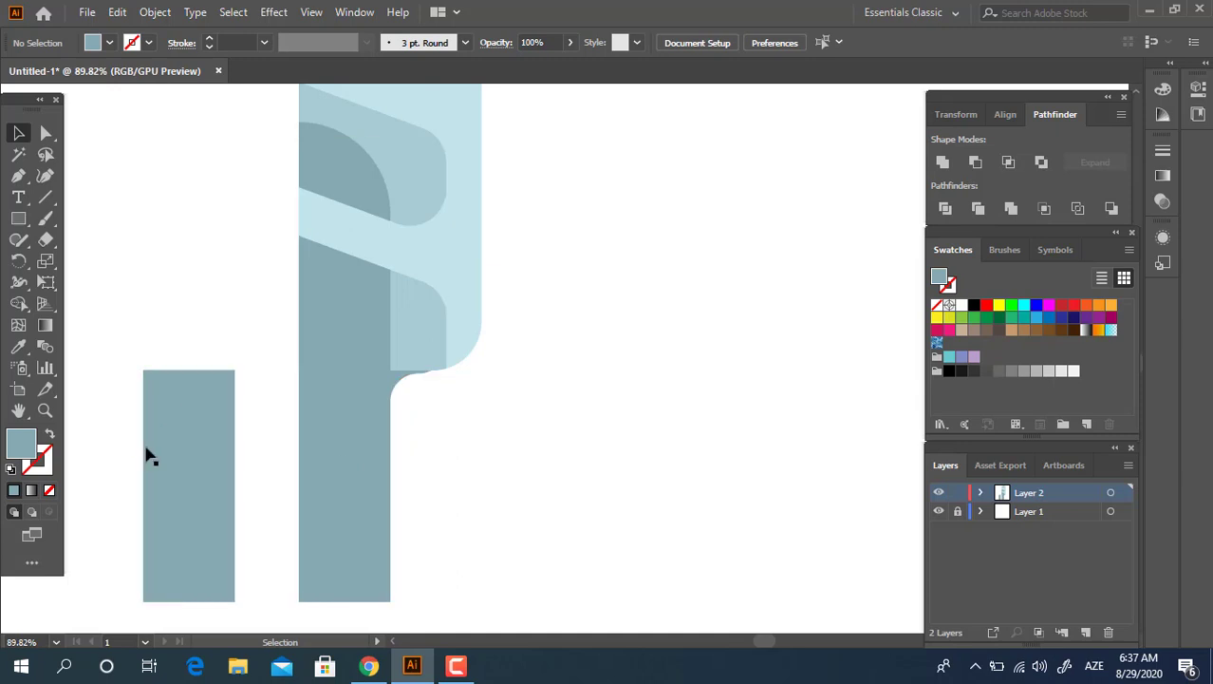
Step: Move the narrow rectangle right under the knife head as its shank
mouse_move(370, 496)
mouse_down()
mouse_move(358, 489)
mouse_move(371, 484)
mouse_up()
click(508, 466)
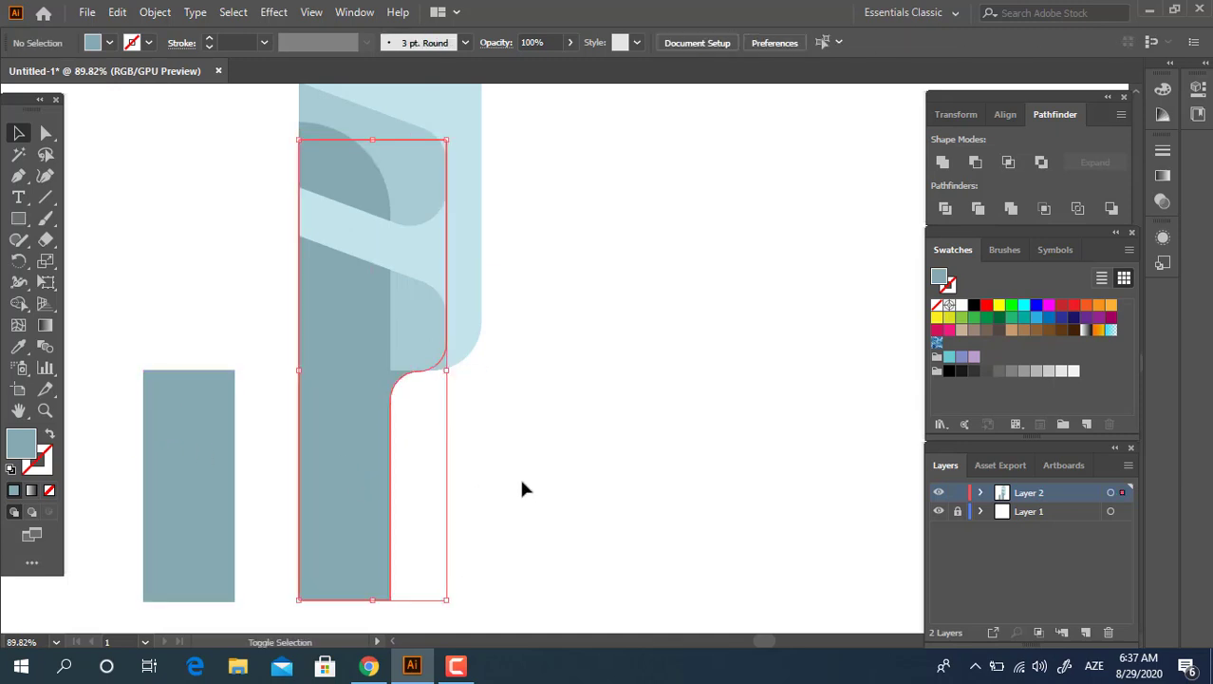
click(520, 479)
drag(181, 423, 332, 454)
Step: Eyedropper the head's light-blue colour onto the shank rectangle and zoom out to the whole knife
click(19, 346)
click(359, 311)
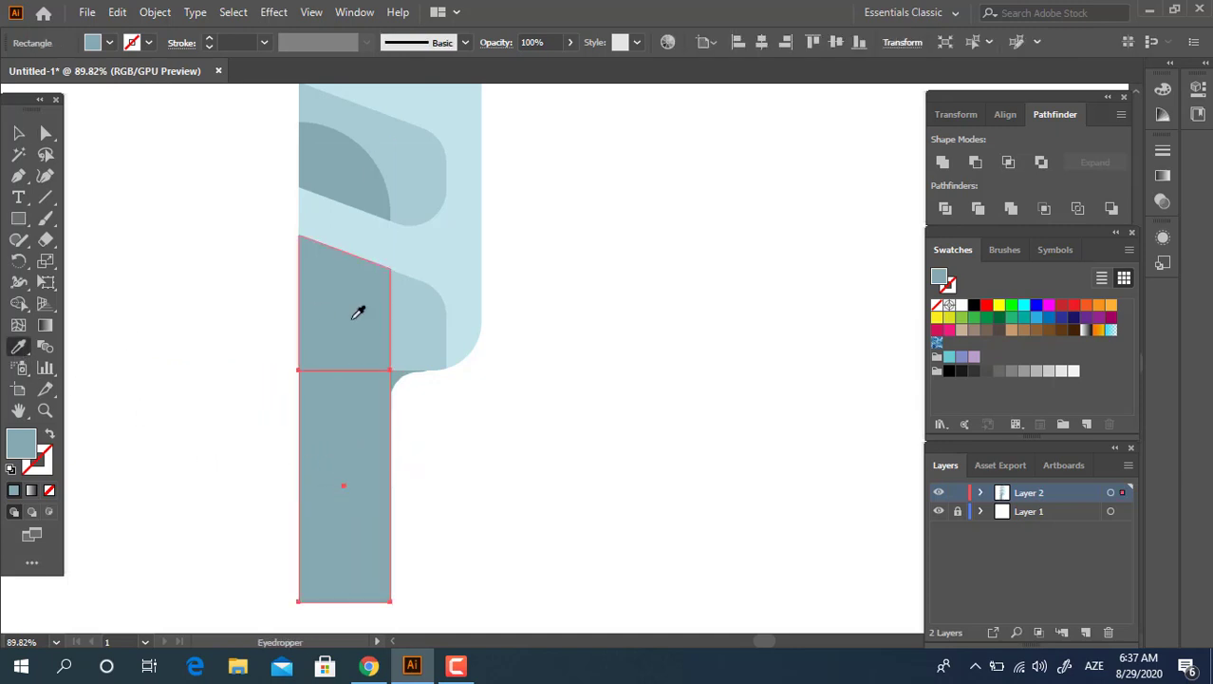
click(399, 328)
key(z)
mouse_move(490, 348)
mouse_down()
mouse_move(262, 418)
mouse_move(471, 436)
mouse_up()
key(v)
click(534, 384)
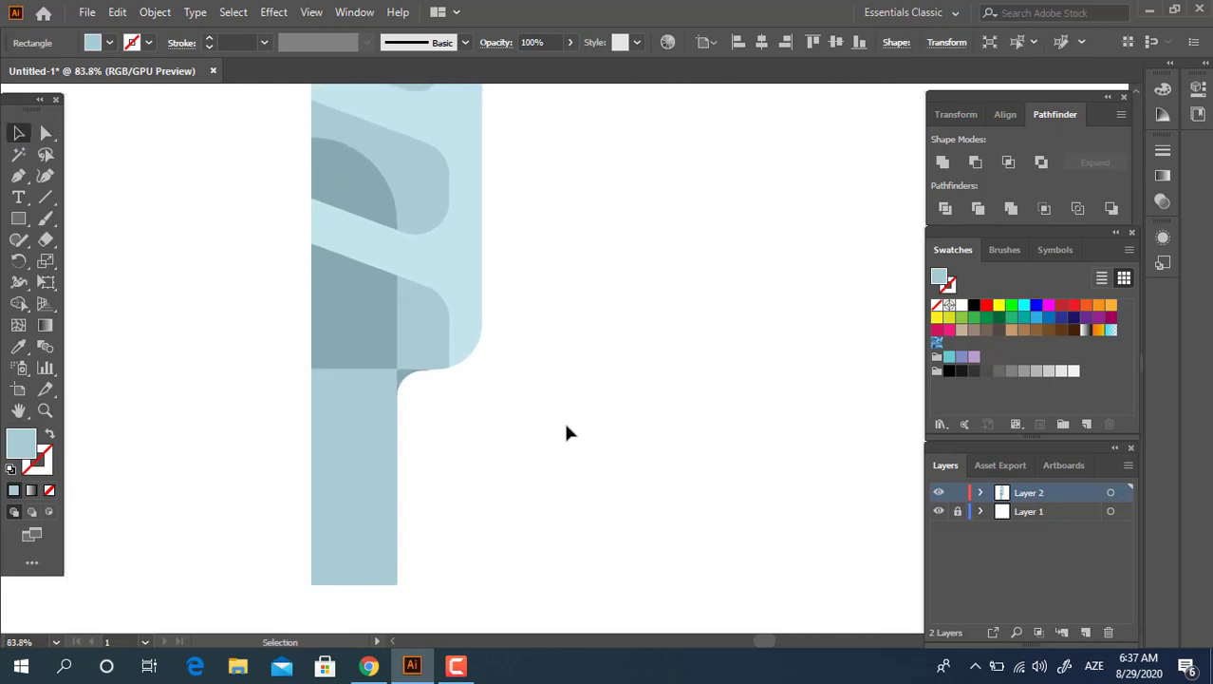
mouse_move(554, 402)
mouse_down()
mouse_move(265, 414)
mouse_move(423, 385)
mouse_move(425, 373)
mouse_up()
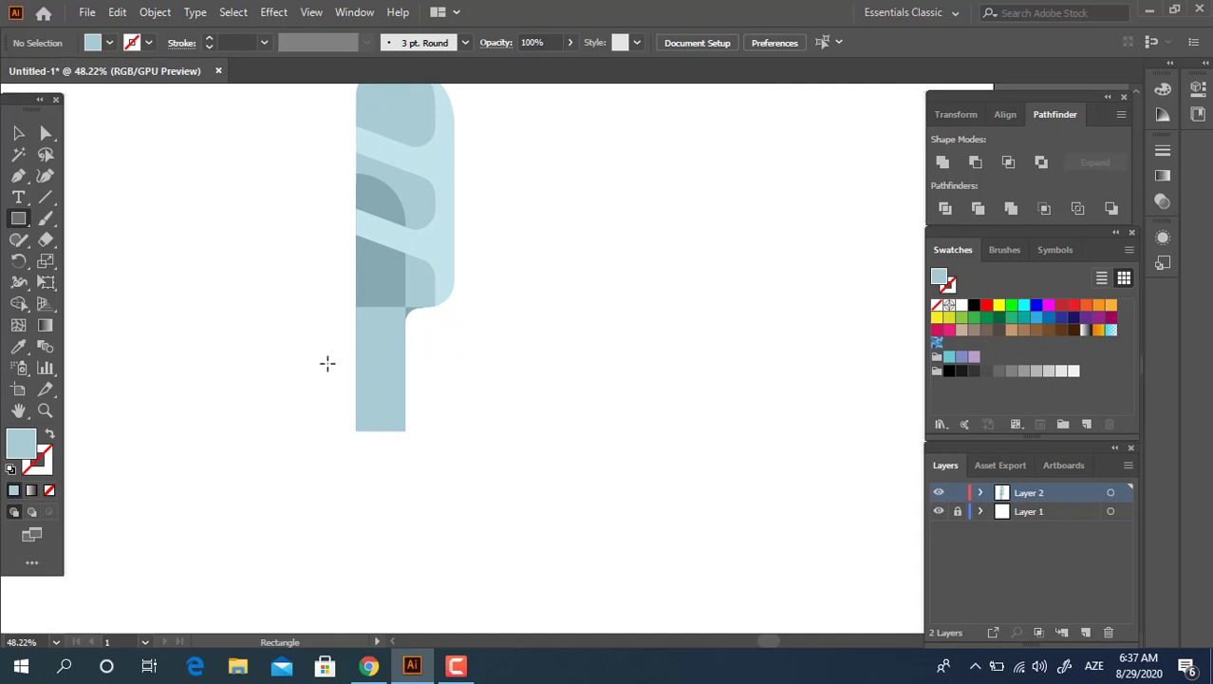
Step: Draw a fully rounded pill-shaped rectangle below the shank and fill it with #F44D4D
drag(322, 369, 440, 631)
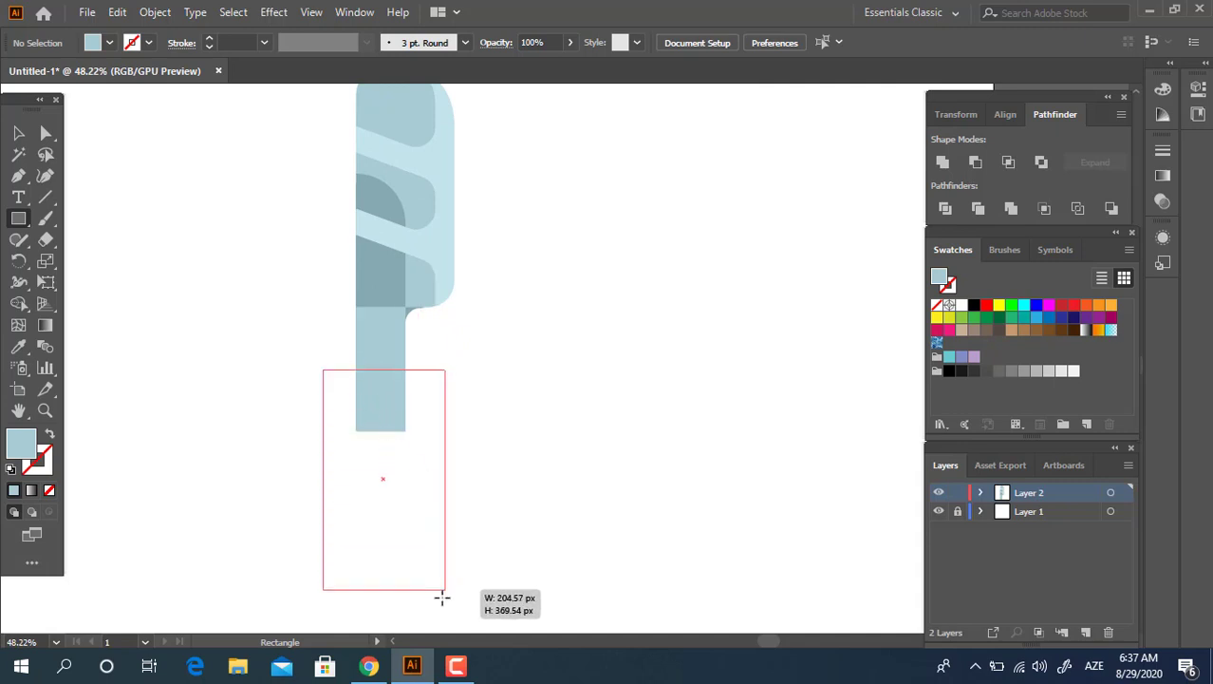
drag(440, 631, 444, 590)
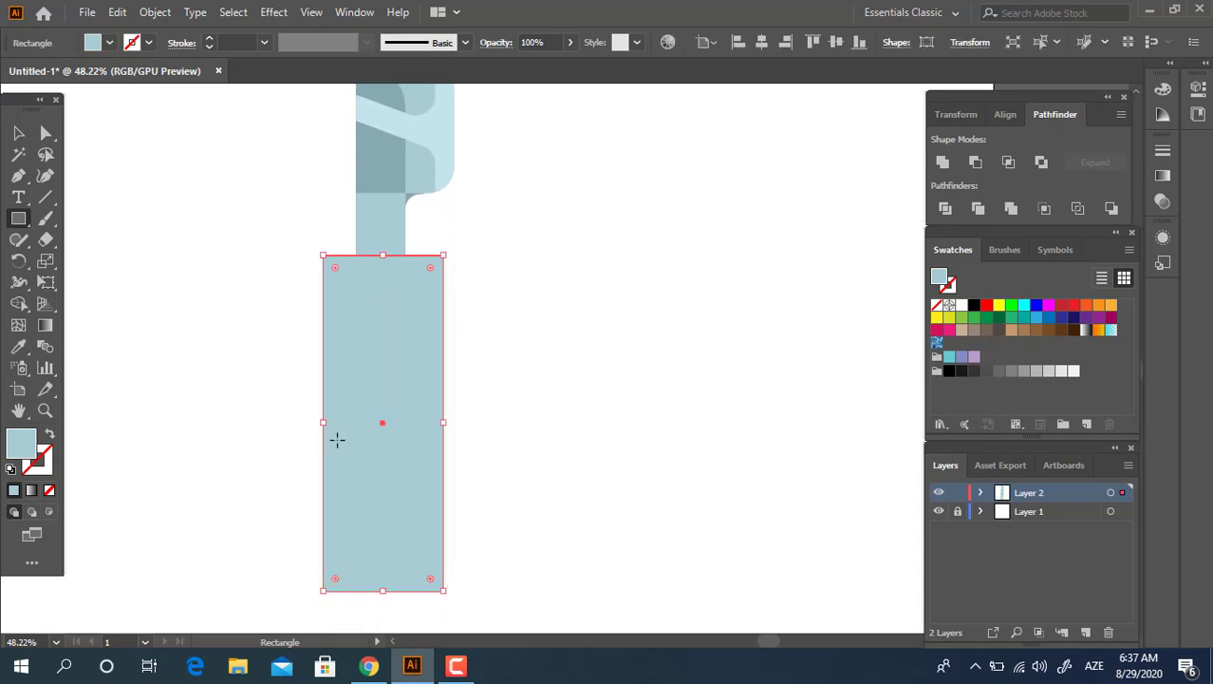
click(46, 133)
drag(336, 269, 379, 402)
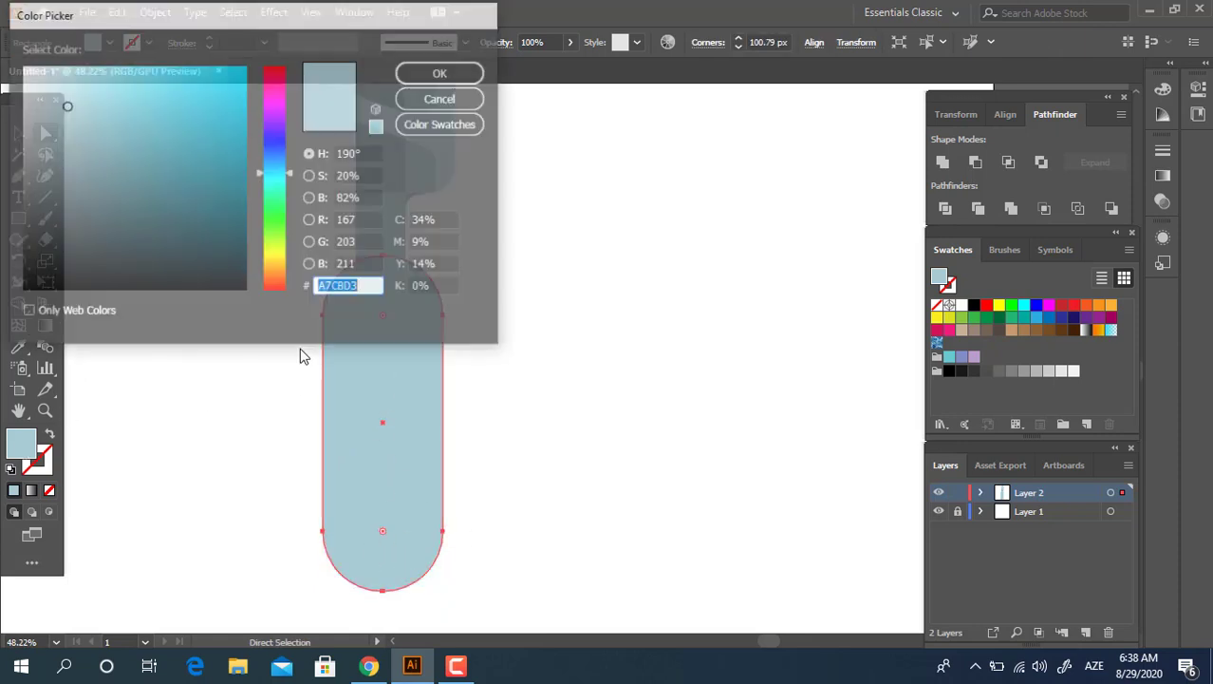
mouse_move(275, 96)
mouse_down()
mouse_move(300, 285)
mouse_move(290, 292)
mouse_up()
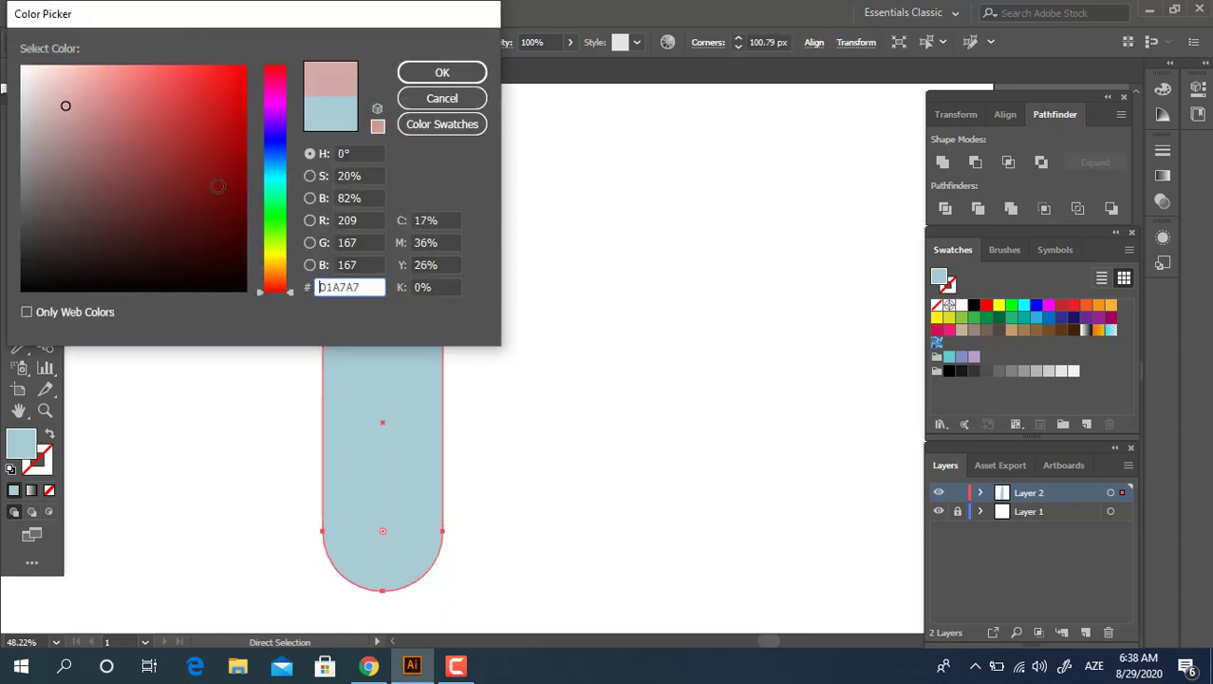
drag(168, 78, 180, 68)
click(443, 74)
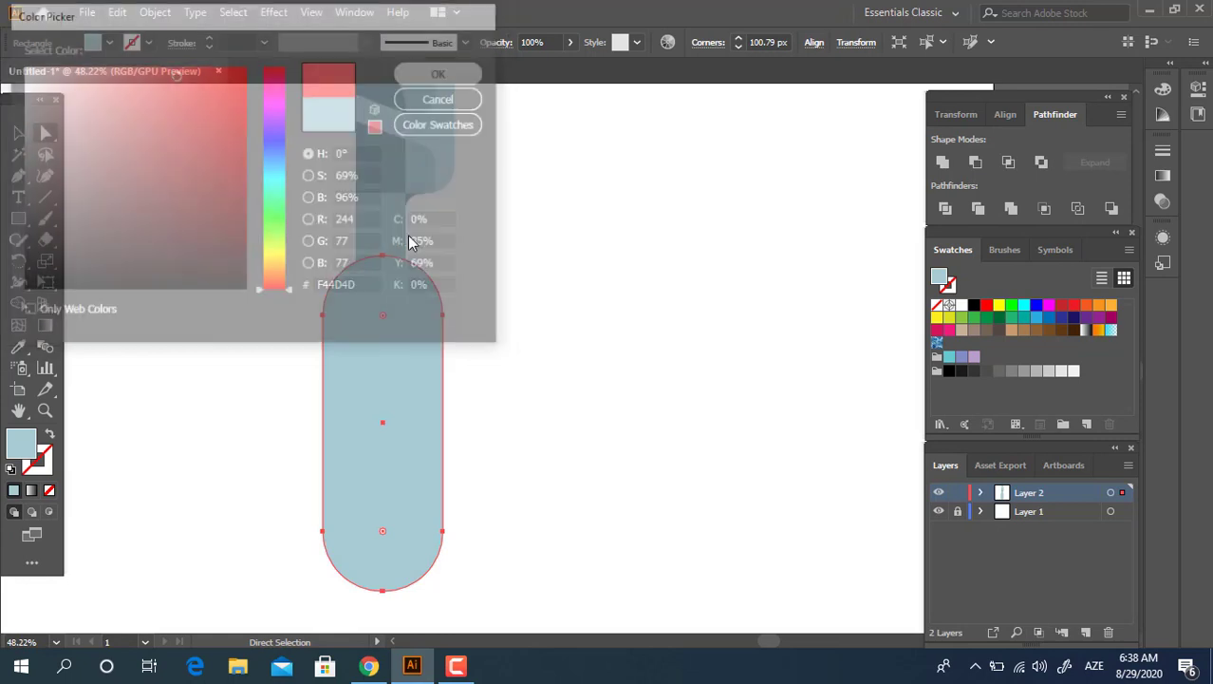
Step: Expand the rounded red handle into a plain path and shift it slightly into place
key(z)
mouse_move(447, 247)
mouse_down()
mouse_move(361, 307)
mouse_move(533, 466)
mouse_up()
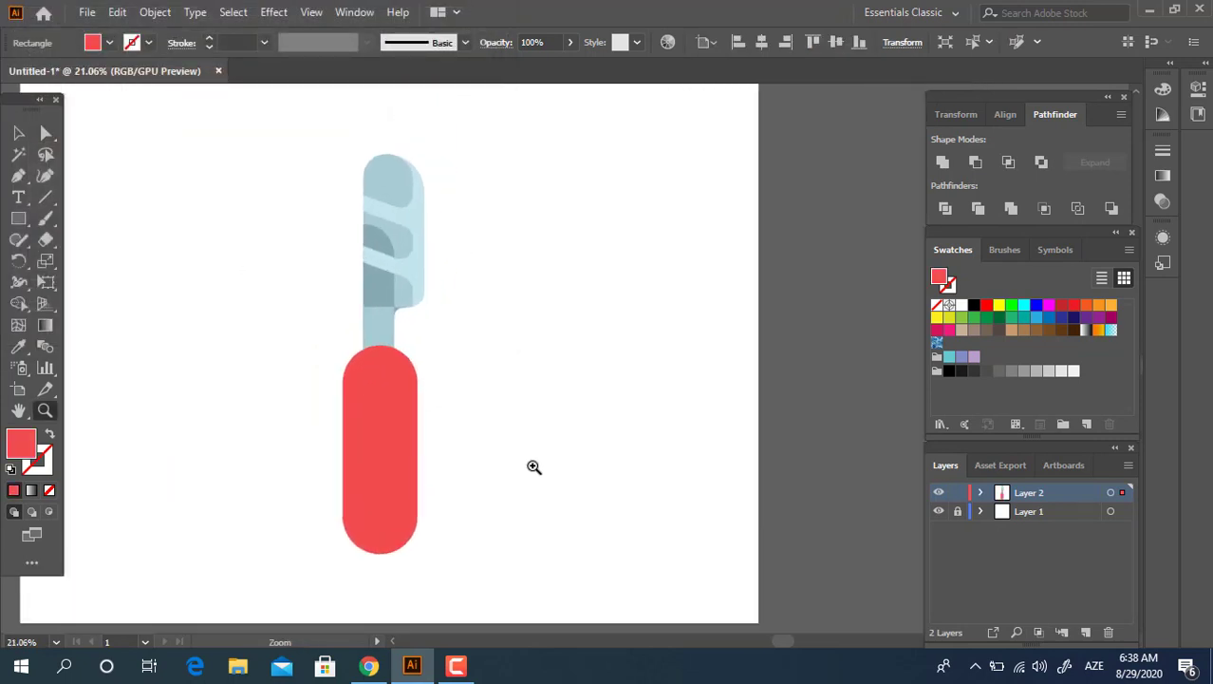
click(20, 134)
click(968, 168)
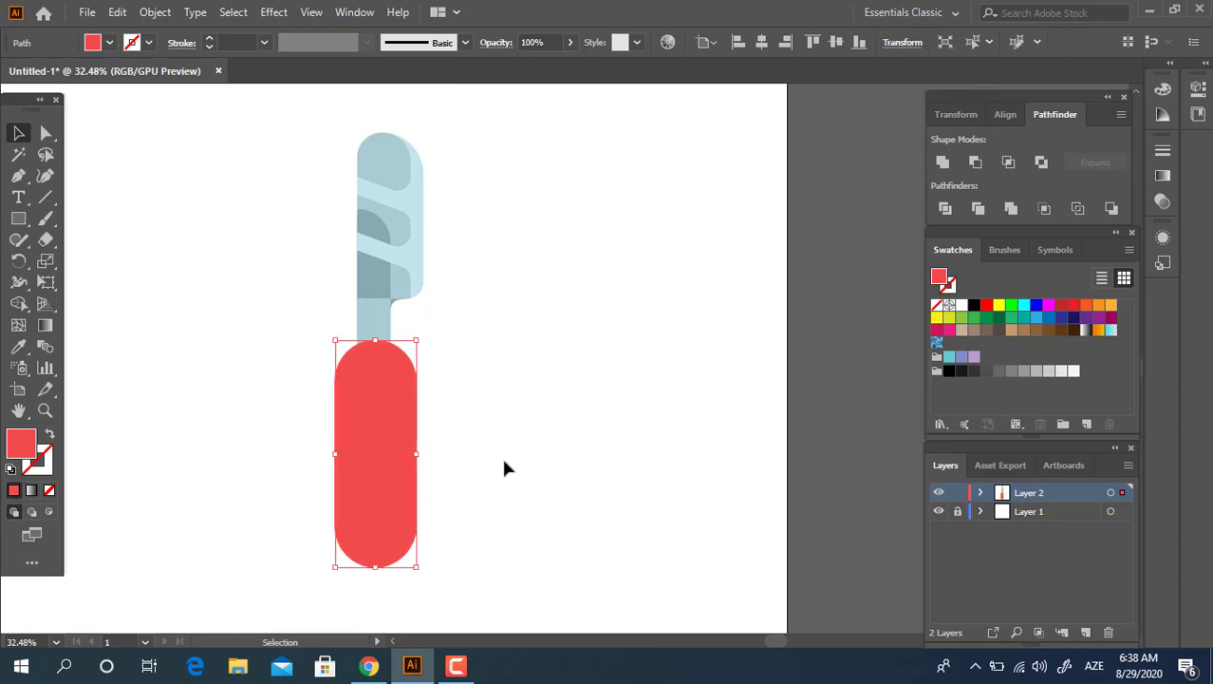
scroll(479, 474, up, 2)
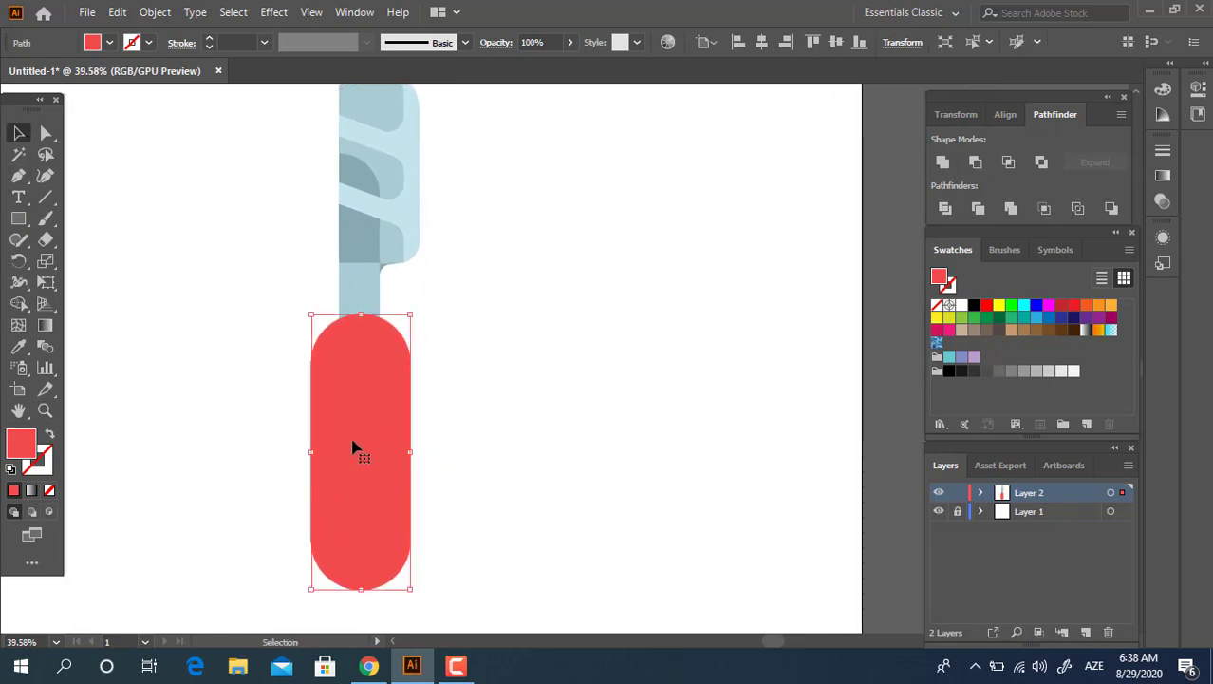
drag(380, 428, 380, 429)
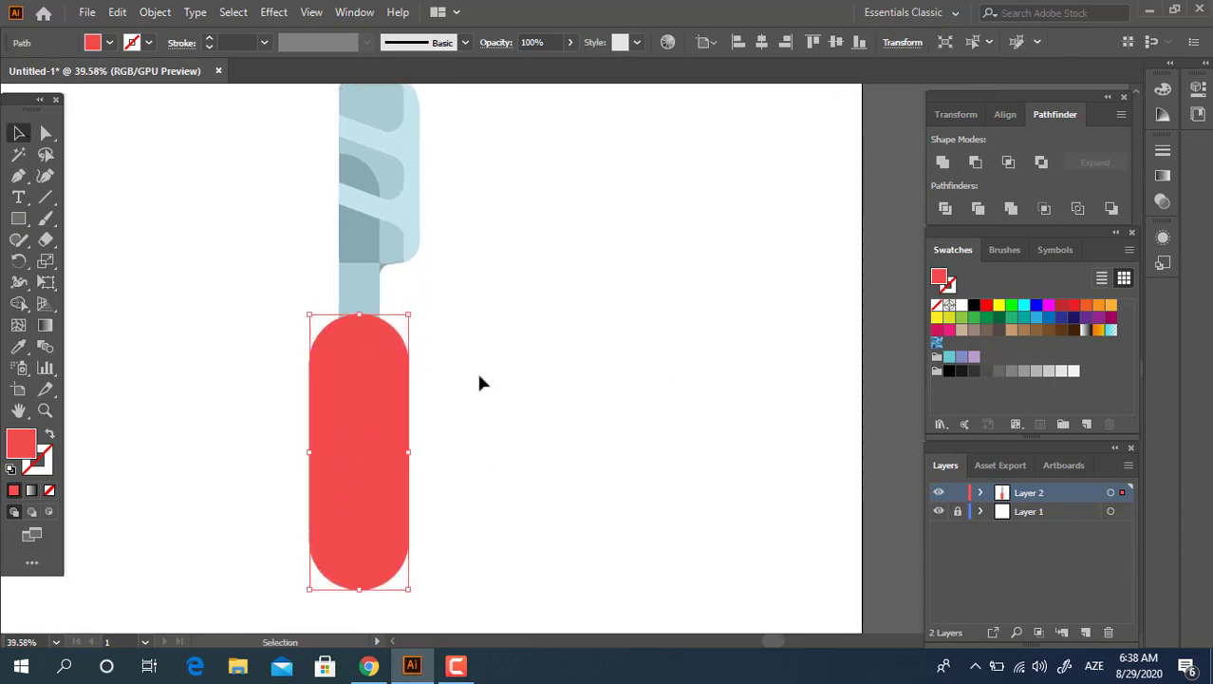
click(477, 369)
key(z)
drag(465, 353, 304, 351)
drag(396, 314, 750, 525)
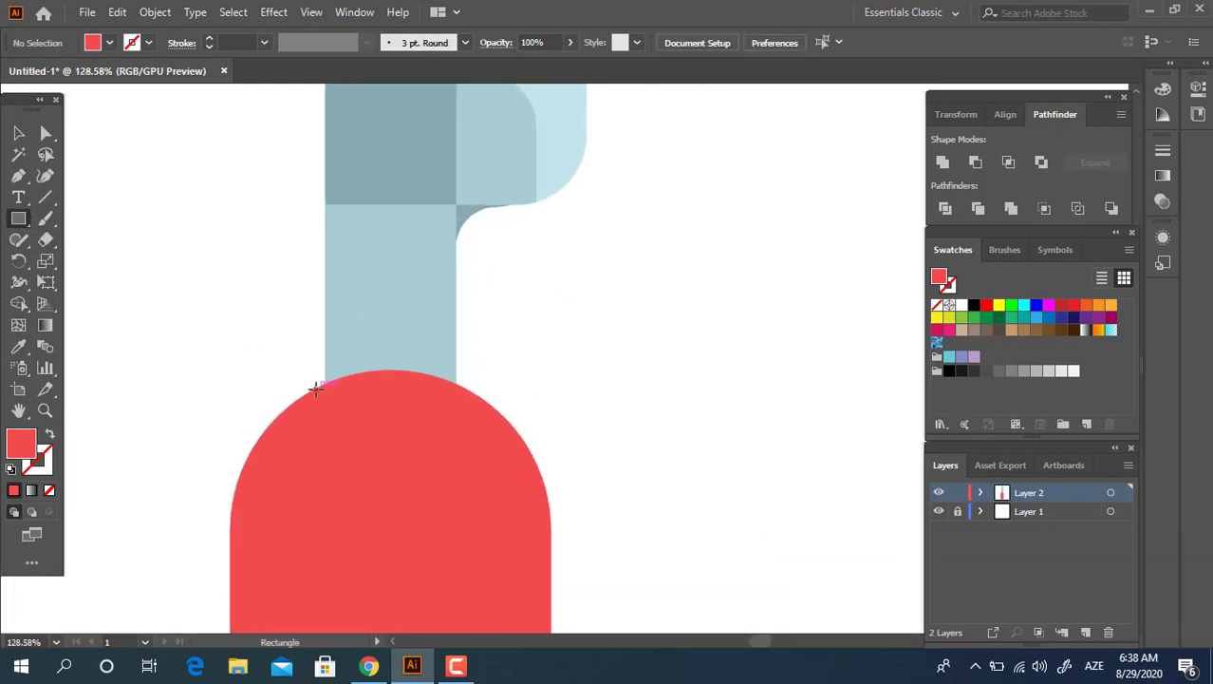
Step: Draw a dark blue-grey rectangle over the lower shank with its top-right corner fully rounded
drag(325, 255, 455, 562)
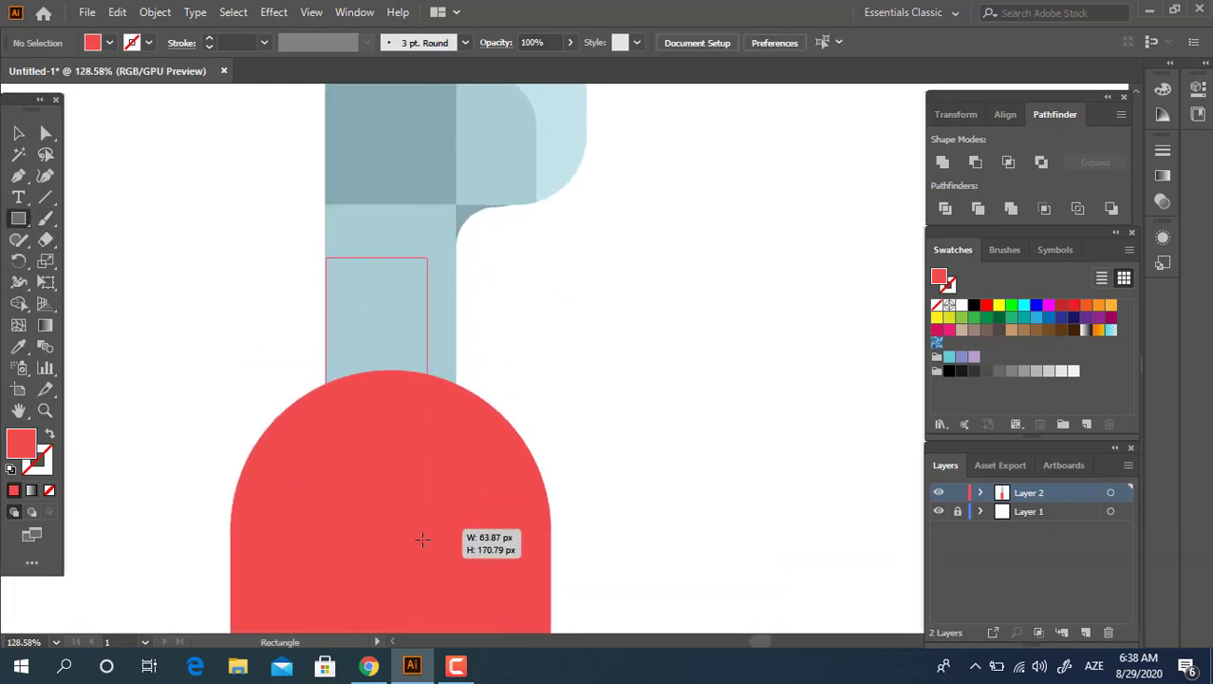
click(18, 346)
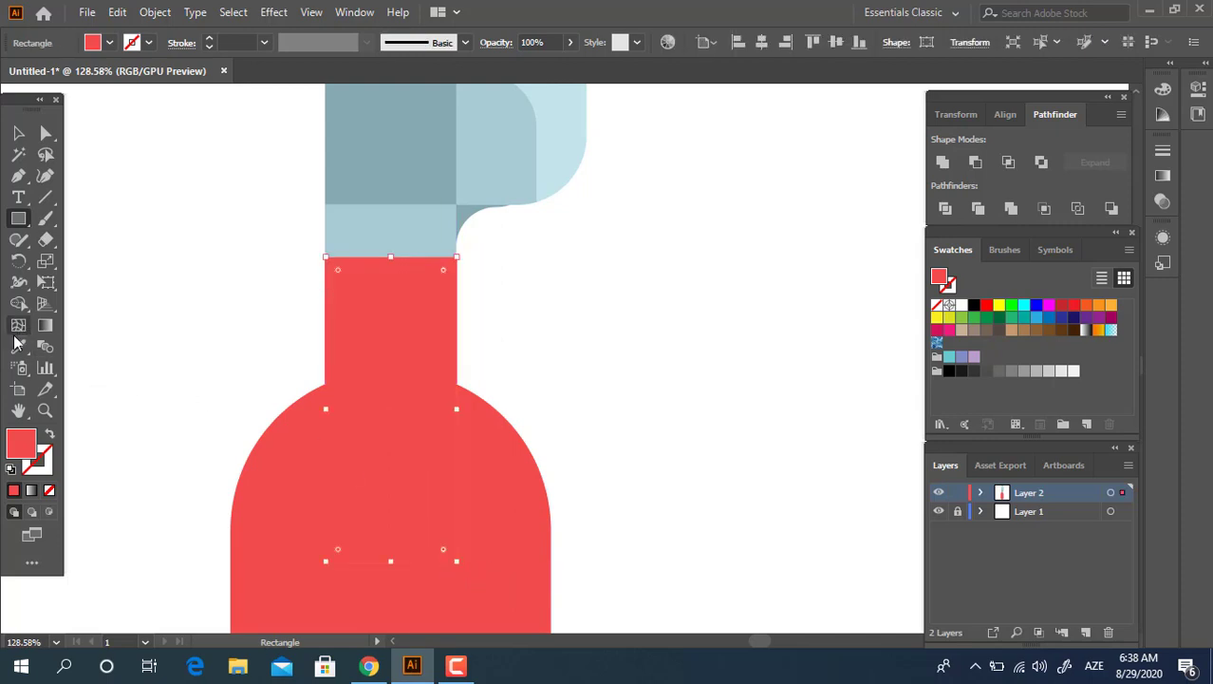
click(342, 136)
key(v)
click(46, 133)
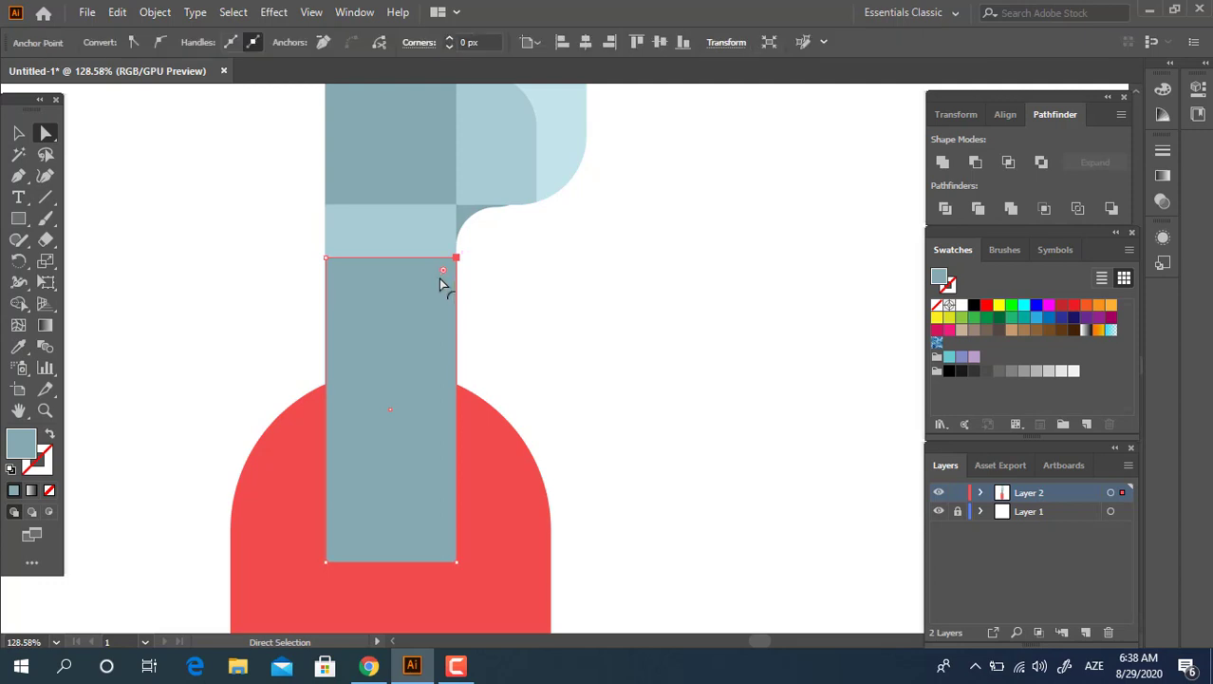
drag(442, 271, 231, 503)
Step: Lower the blue-grey shape slightly and send it backward behind the red handle
key(v)
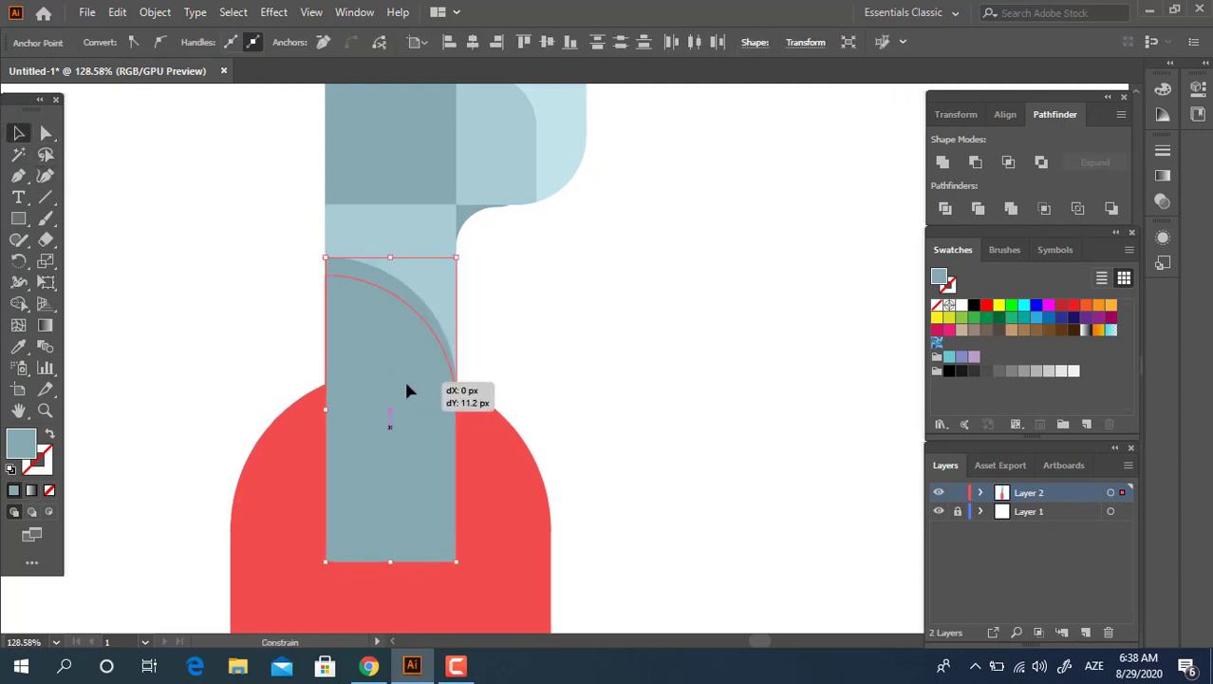
drag(389, 359, 402, 376)
right_click(415, 370)
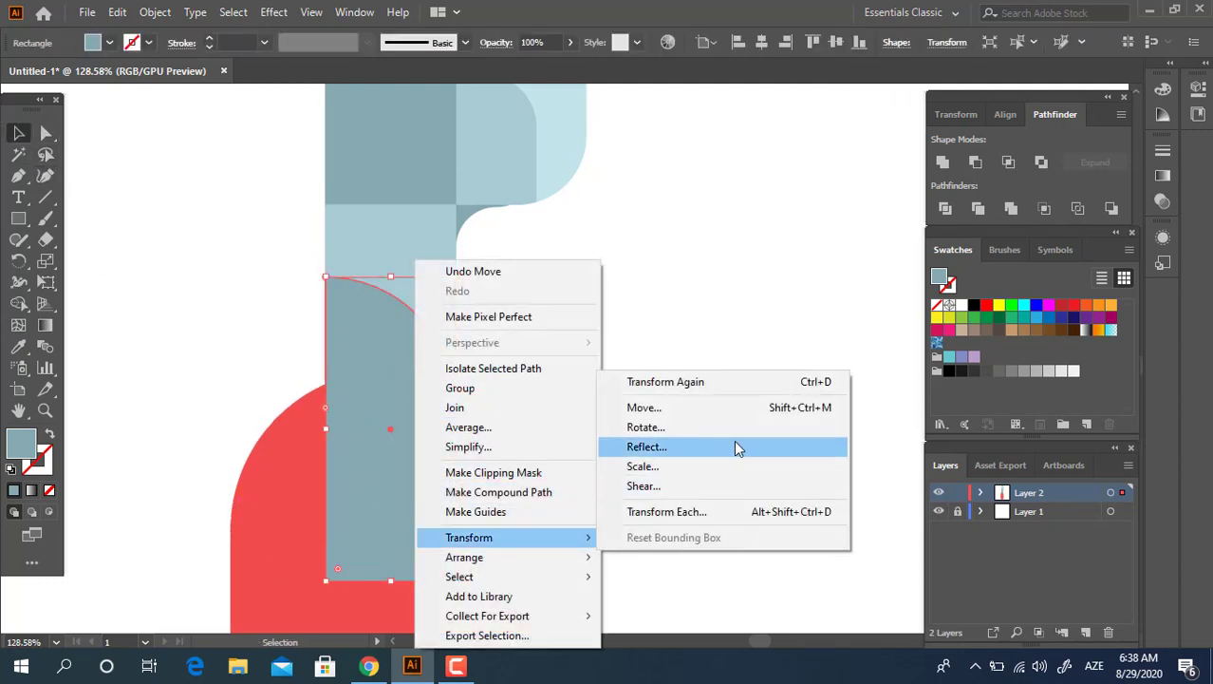
mouse_move(464, 558)
click(813, 598)
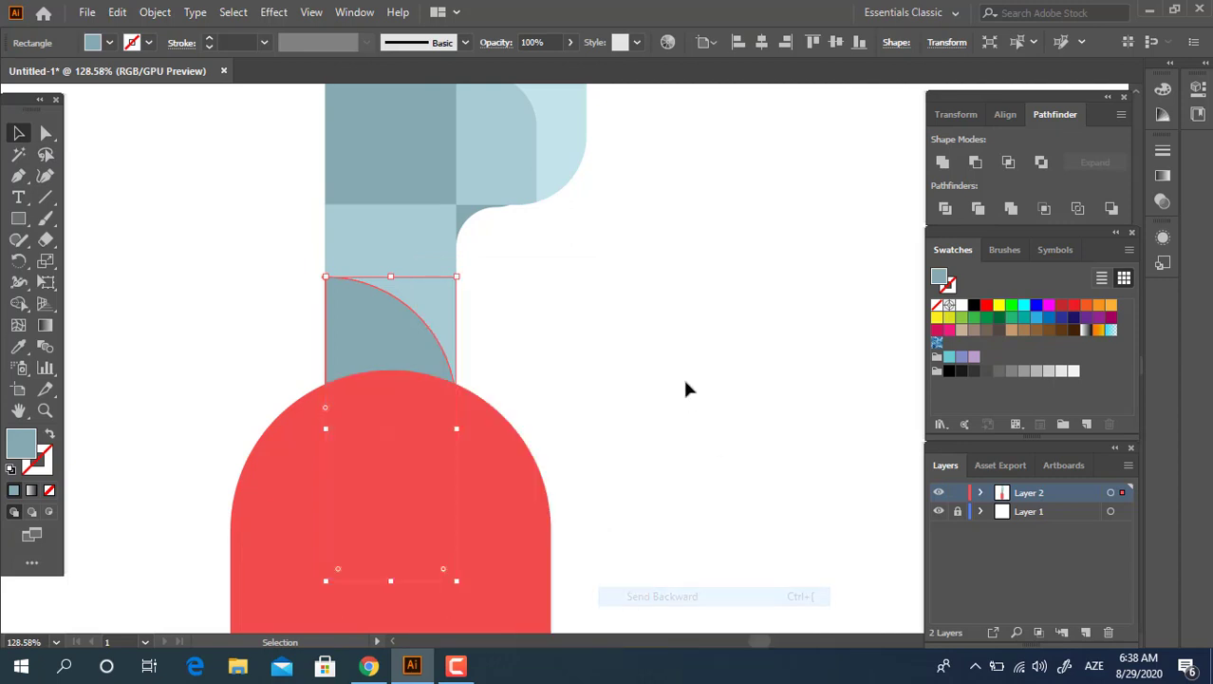
click(665, 342)
key(z)
drag(609, 263, 521, 396)
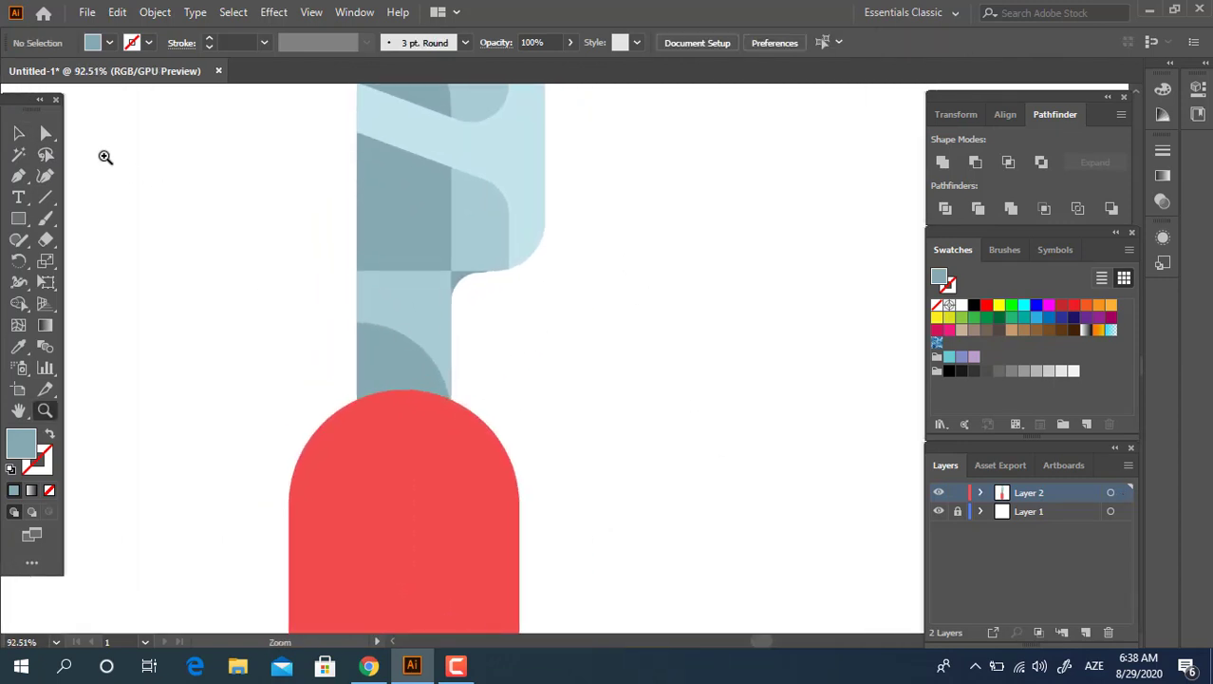
mouse_move(521, 396)
mouse_down()
mouse_move(557, 398)
mouse_move(504, 347)
mouse_move(523, 380)
mouse_up()
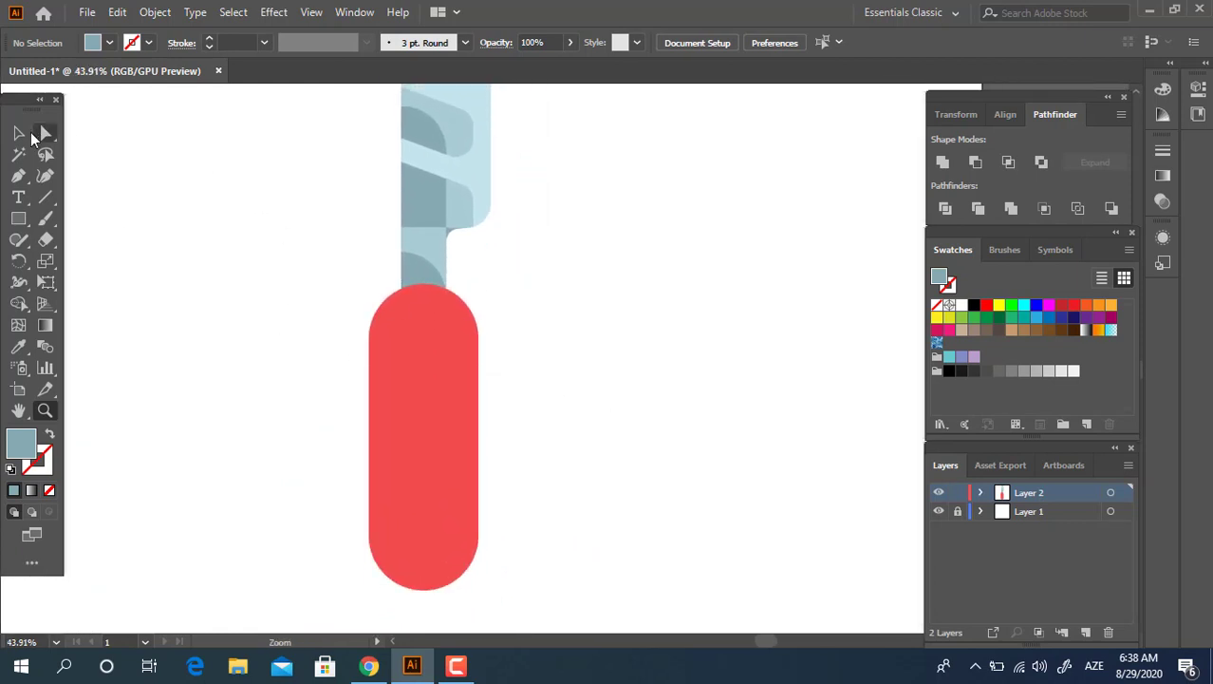
Step: Nudge the red handle up two steps and reselect it
click(21, 134)
click(433, 465)
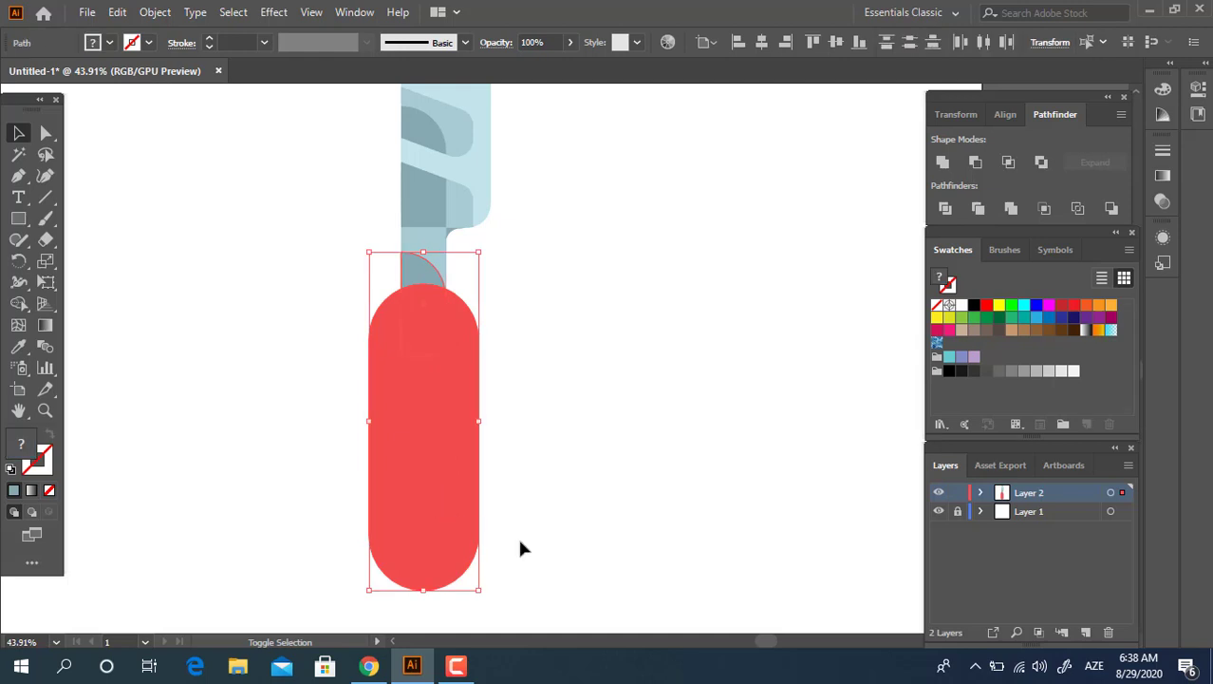
key(Up)
key(Up)
key(Up)
key(Up)
key(Up)
key(Up)
key(Up)
key(Up)
key(Up)
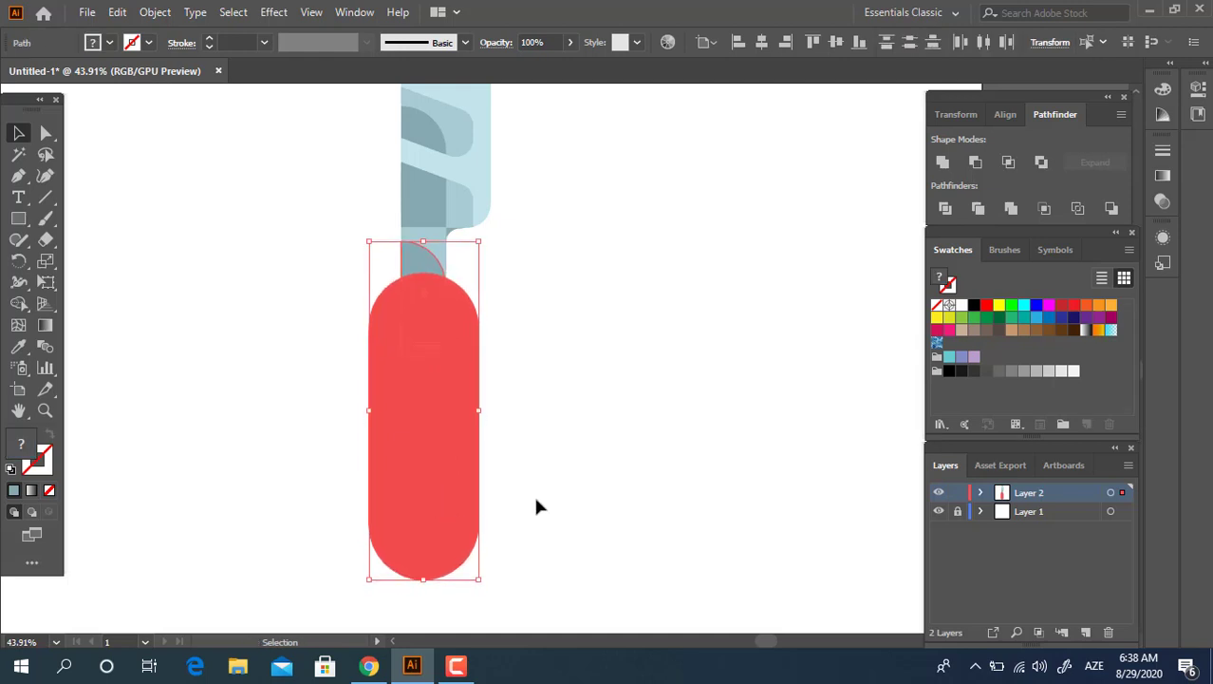
key(Up)
key(Up)
key(Up)
click(584, 434)
click(425, 426)
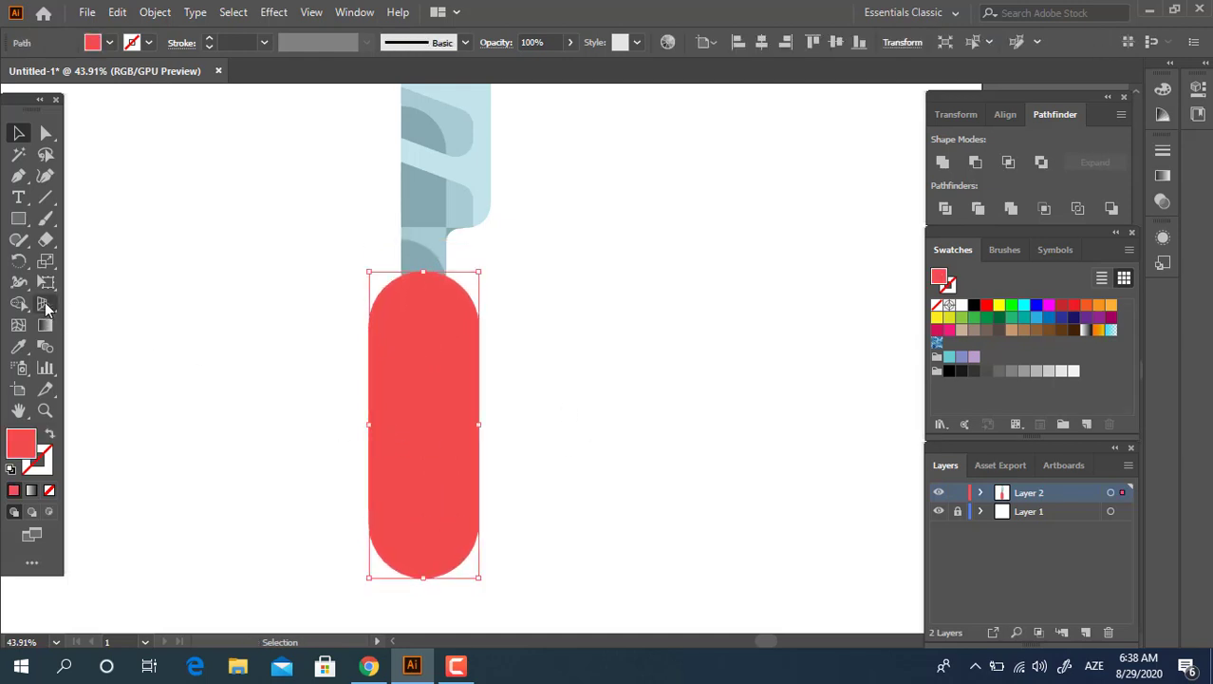
Step: Draw an orange F27C4E strip down the handle's length with corners fully rounded to 41.08 px
click(23, 219)
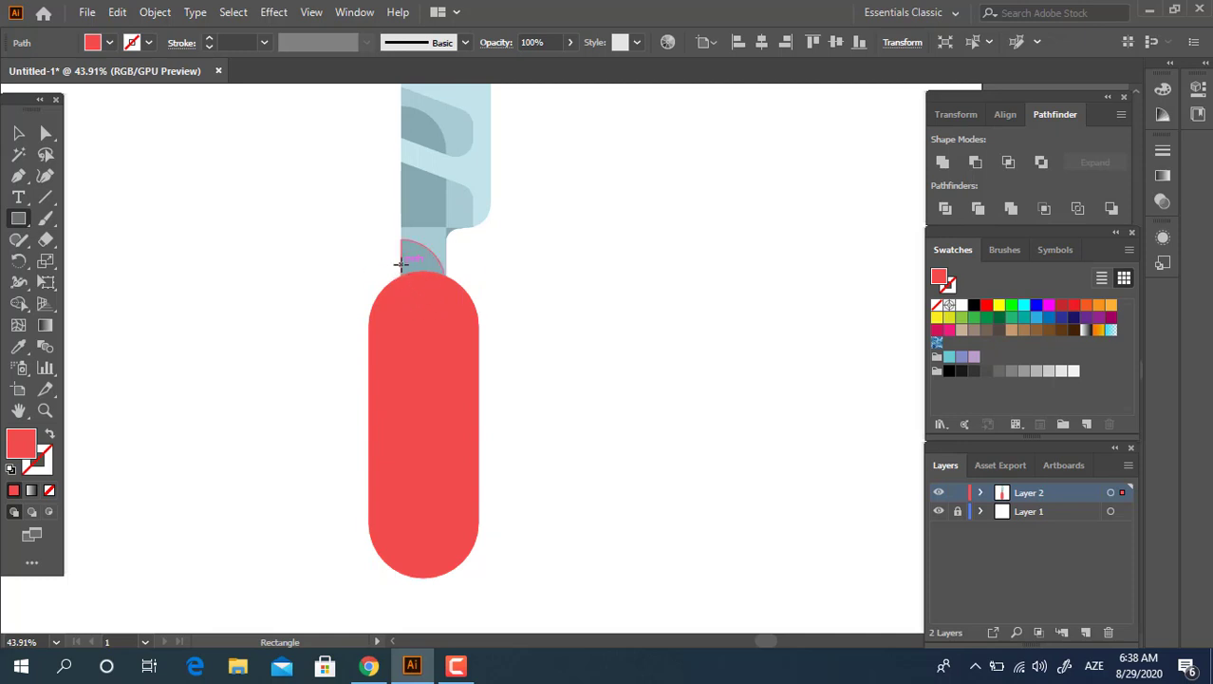
drag(401, 263, 445, 512)
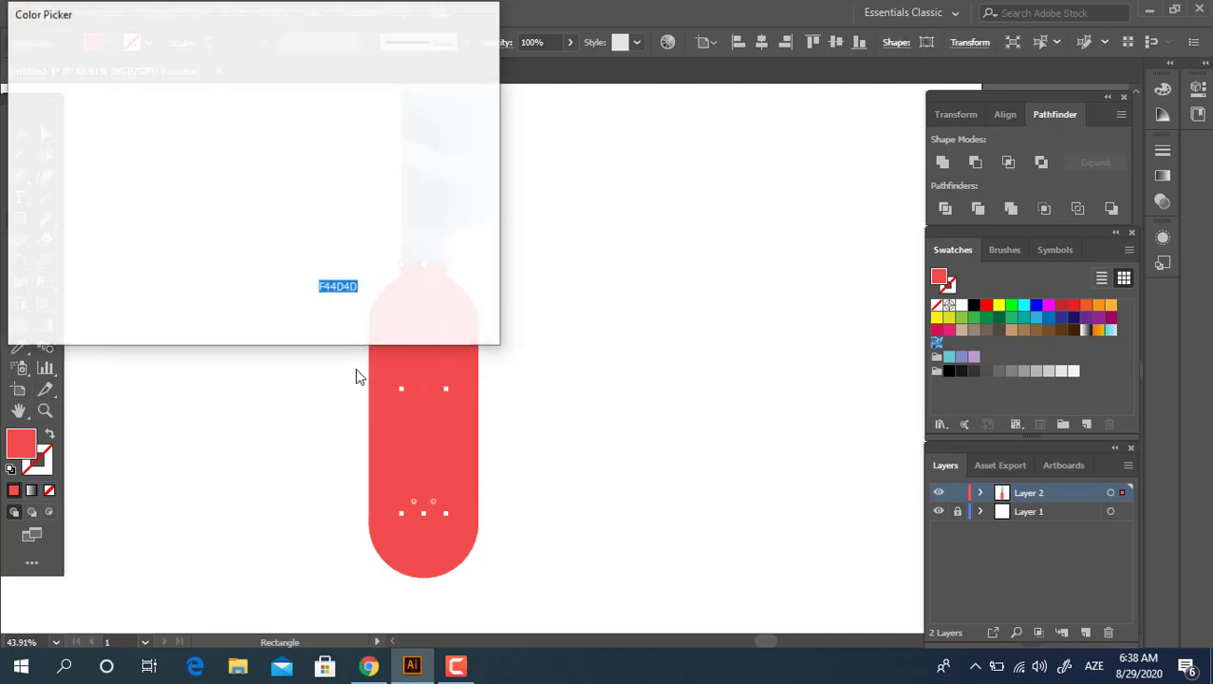
mouse_move(281, 282)
mouse_down()
mouse_move(277, 271)
mouse_move(274, 289)
mouse_up()
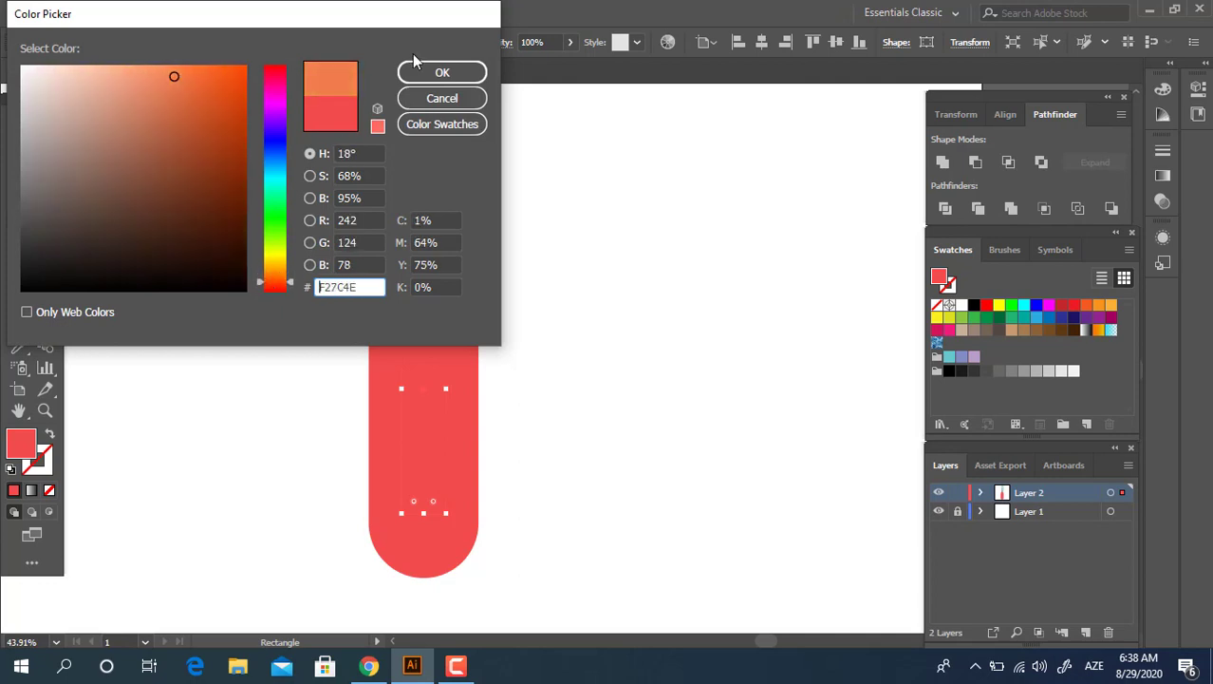
click(441, 72)
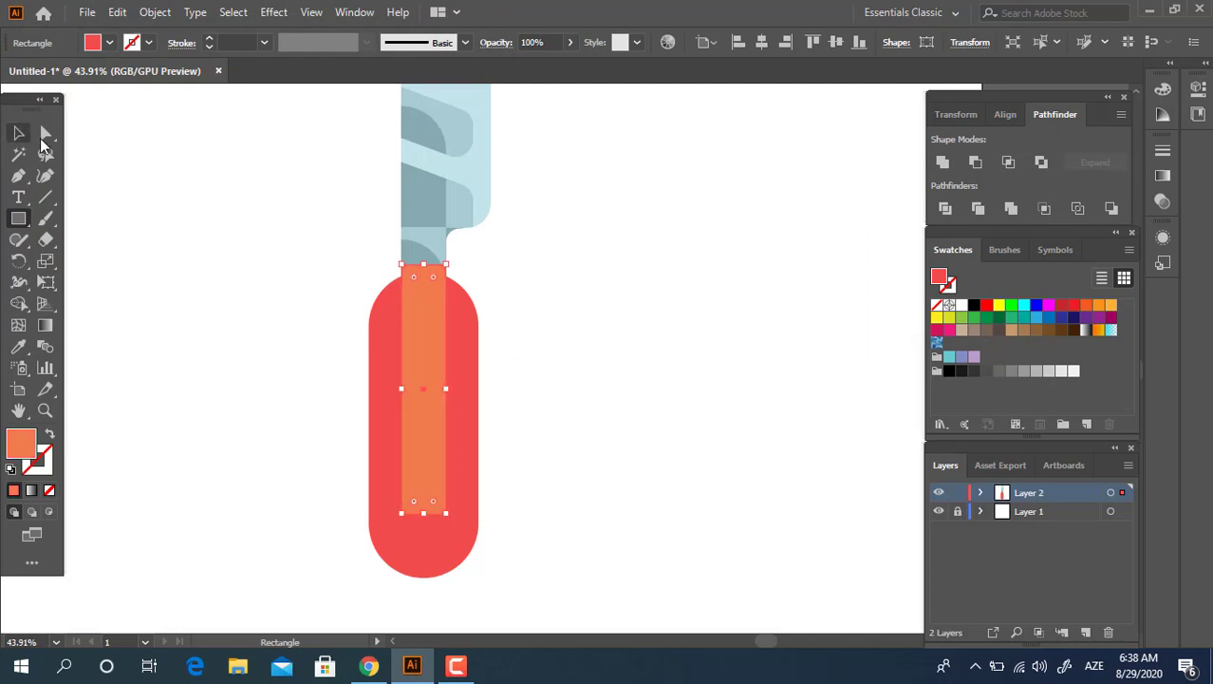
click(45, 133)
drag(412, 503, 424, 482)
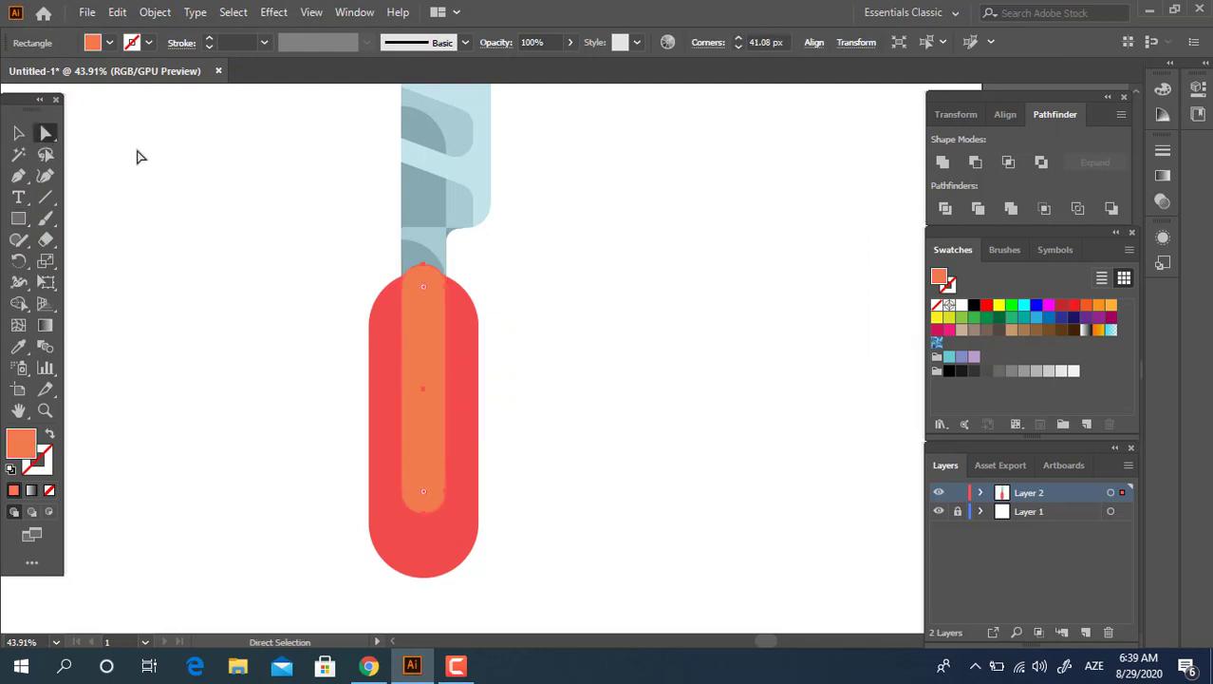
Step: Ungroup the handle shapes and frame the handle in view
click(21, 136)
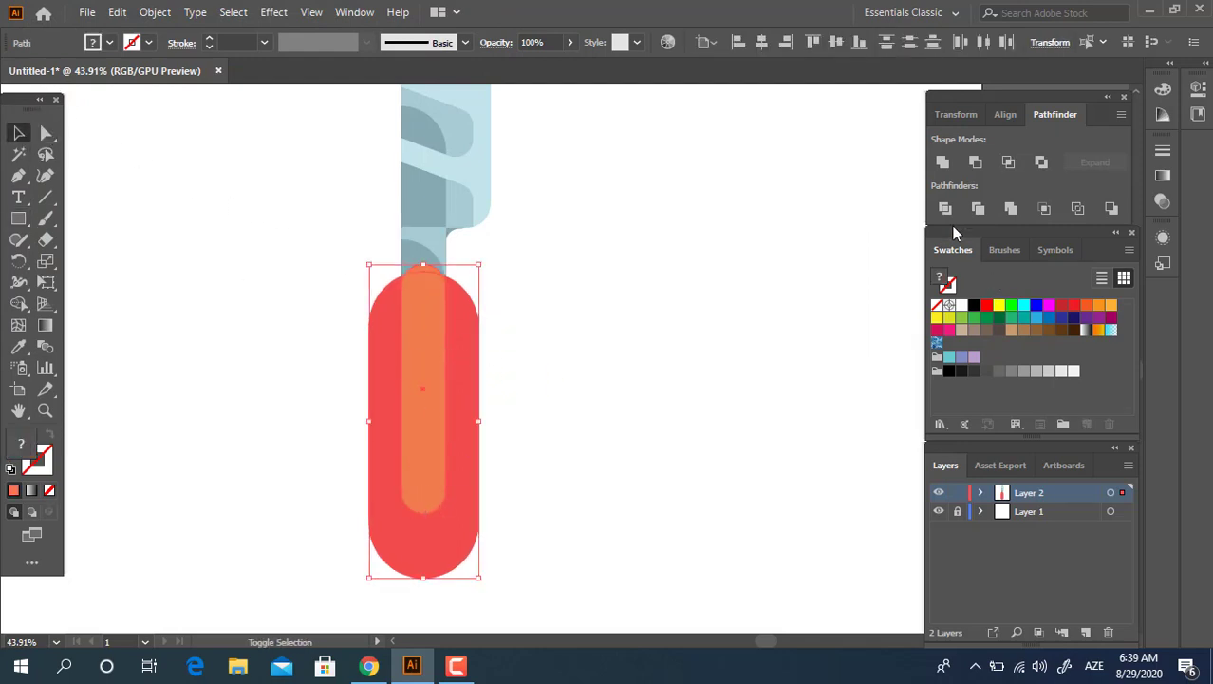
right_click(466, 354)
click(528, 187)
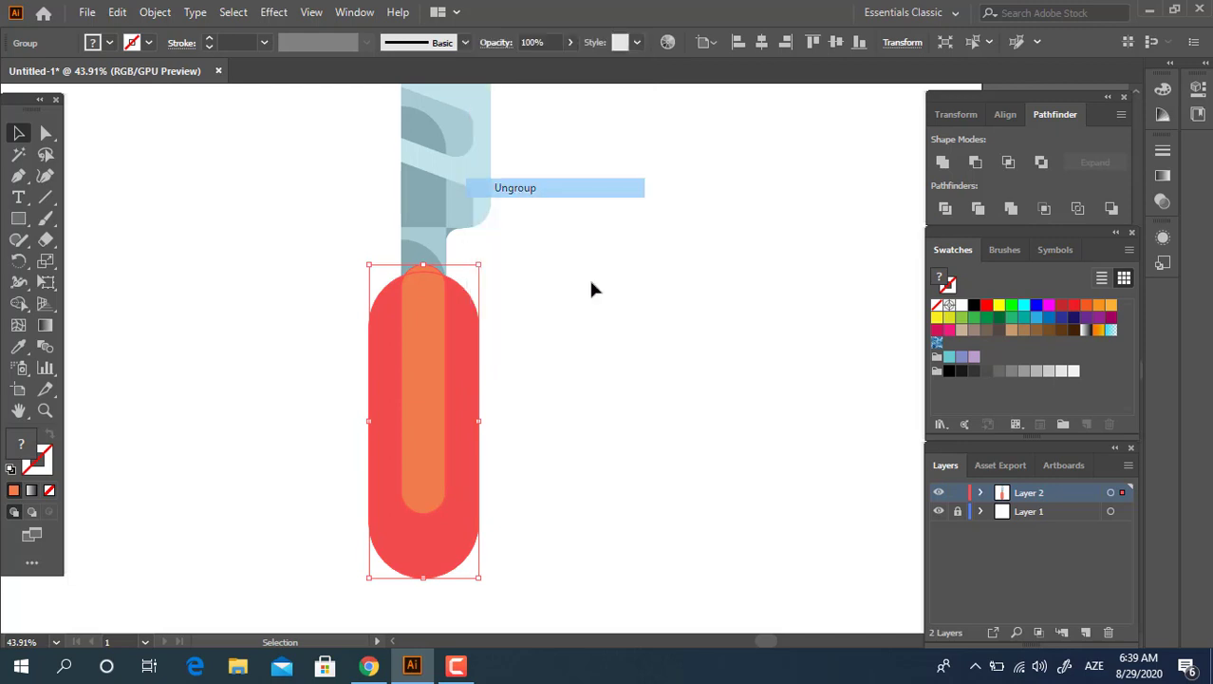
click(424, 270)
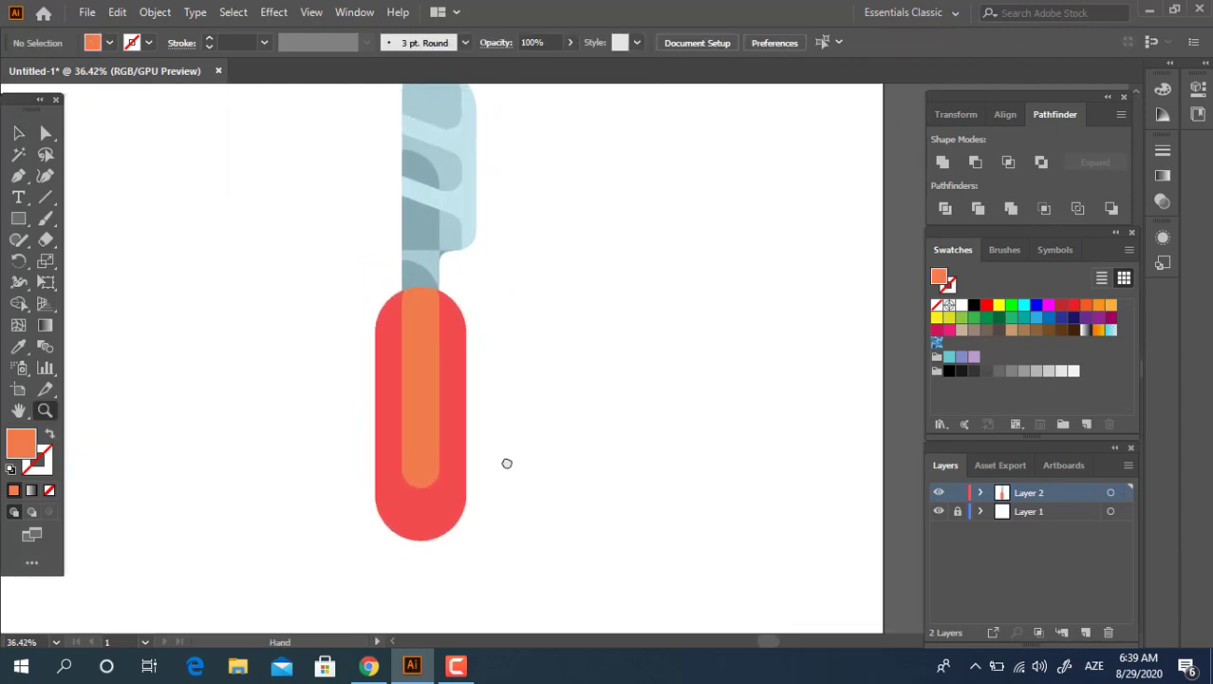
drag(552, 309, 507, 461)
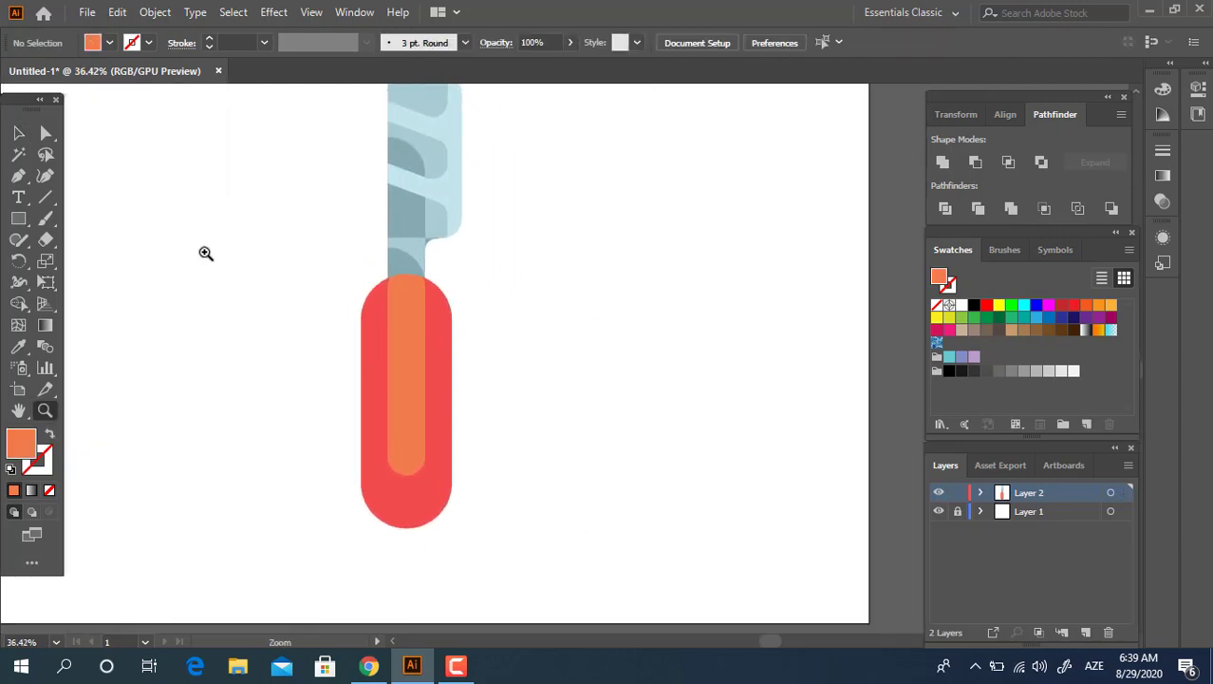
Step: Draw a small light-orange EFA750 rectangle on the upper handle stripe and round its corners
key(m)
scroll(397, 235, up, 1)
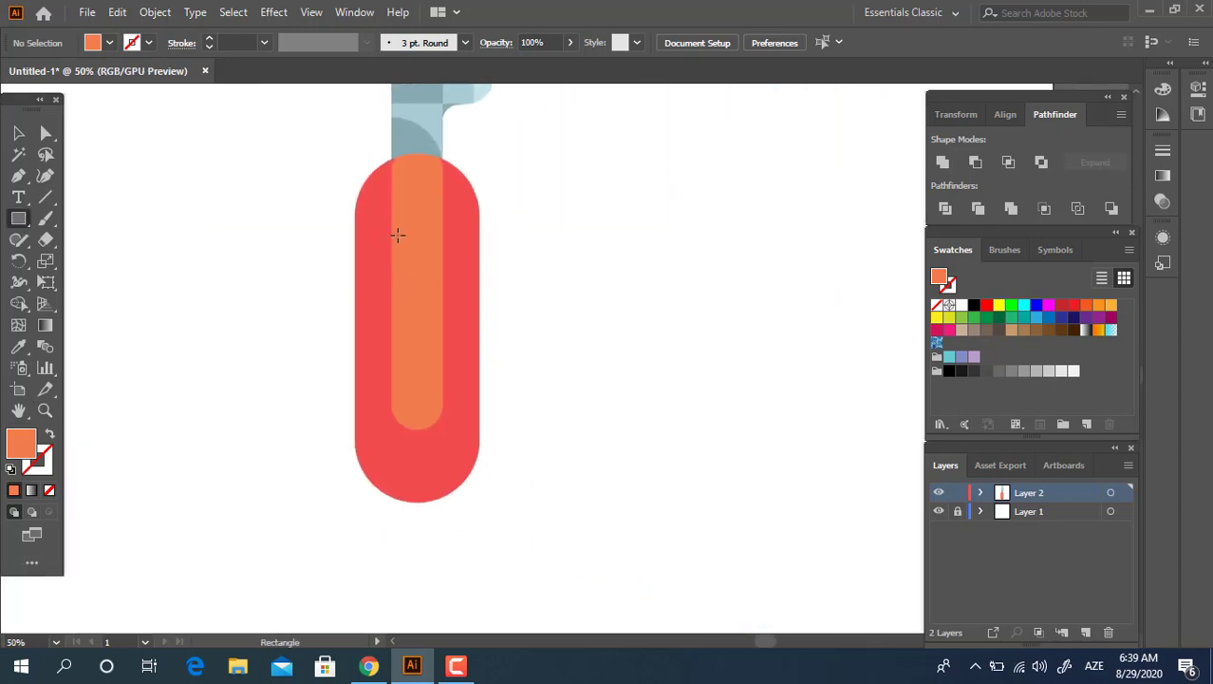
drag(381, 199, 424, 330)
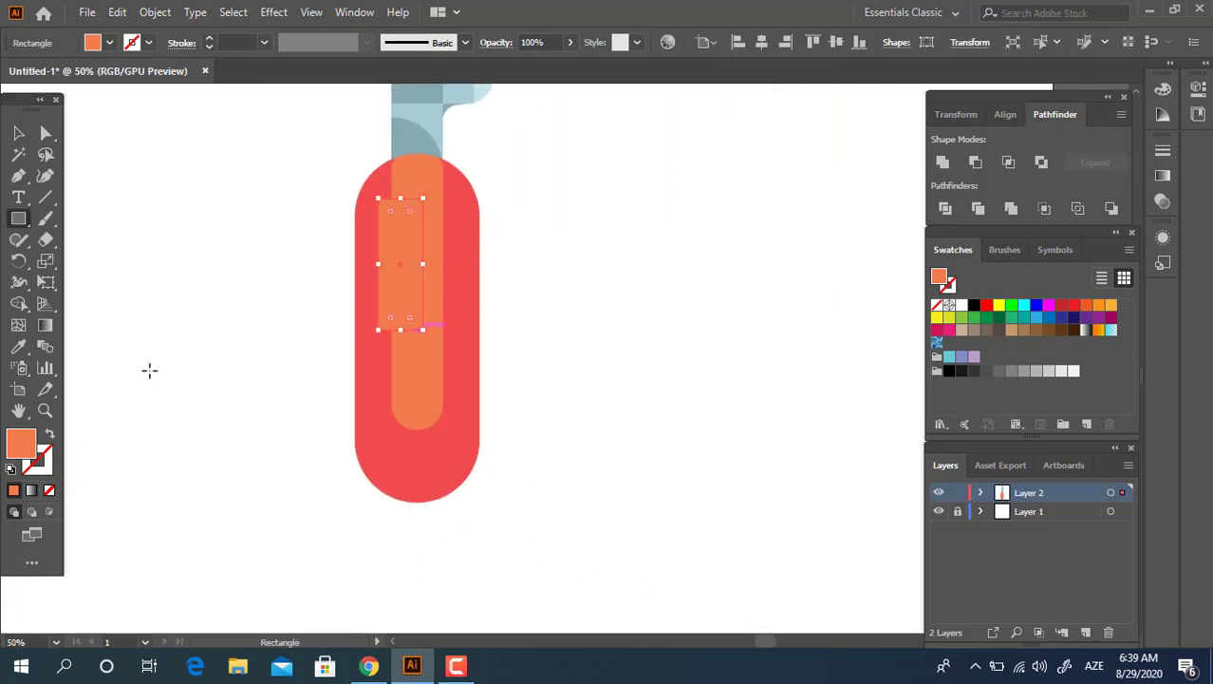
double_click(21, 443)
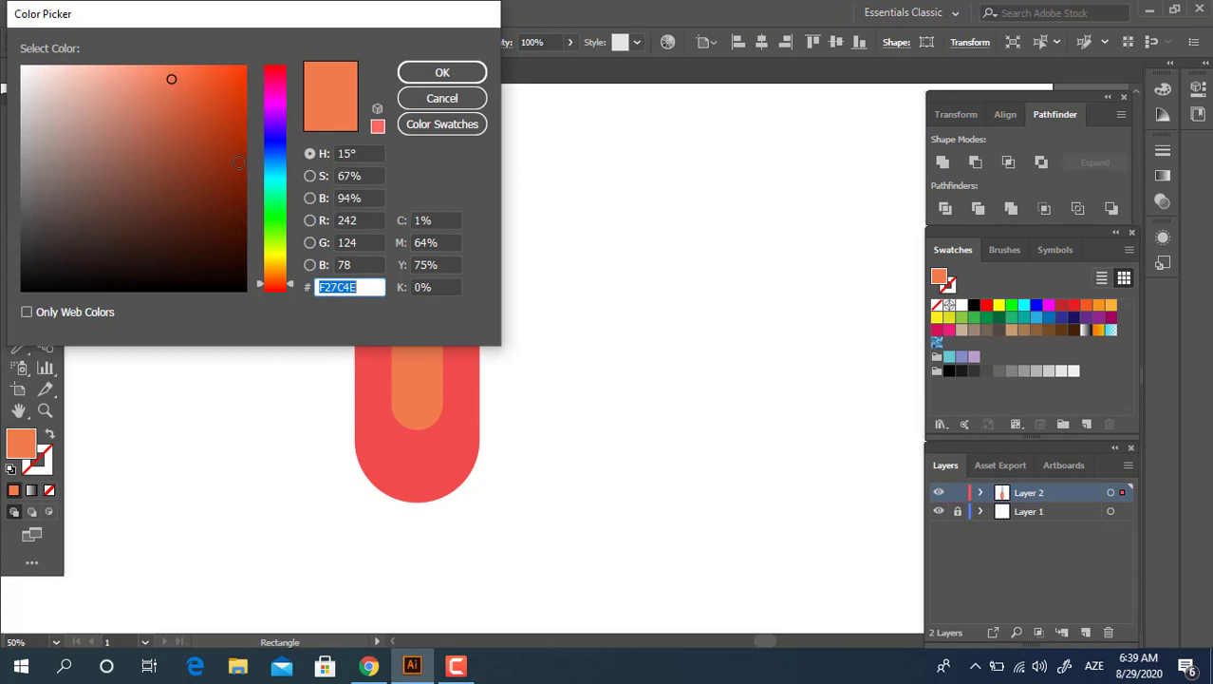
click(276, 276)
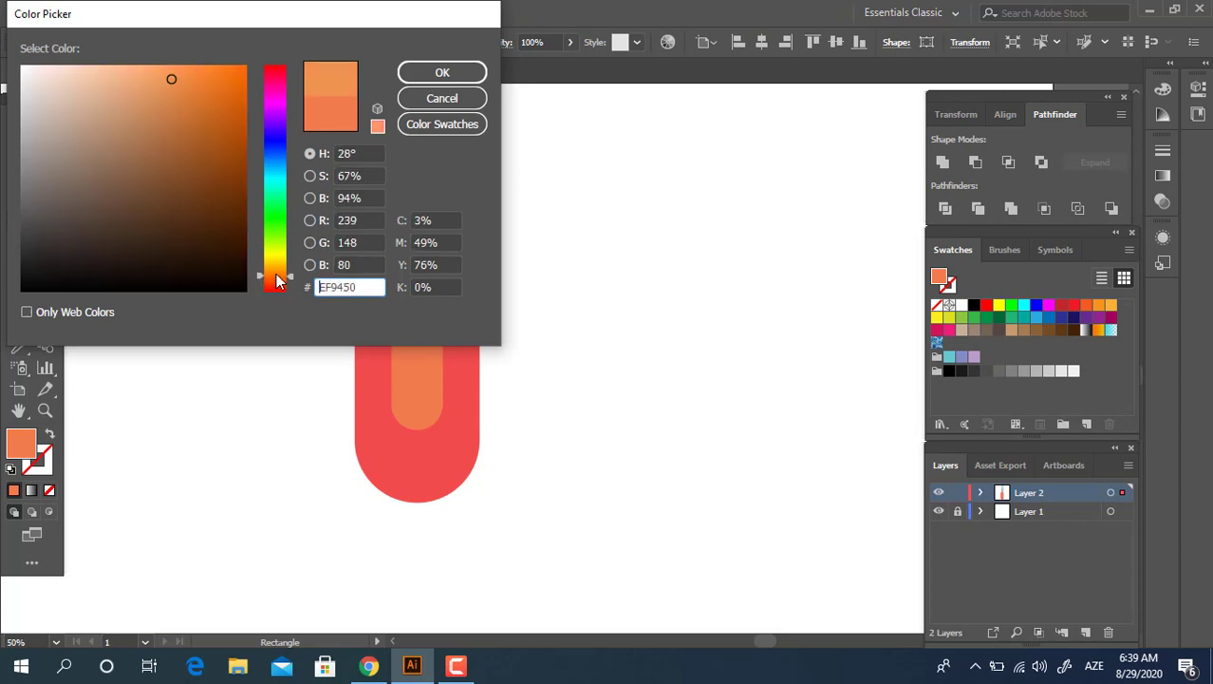
click(455, 73)
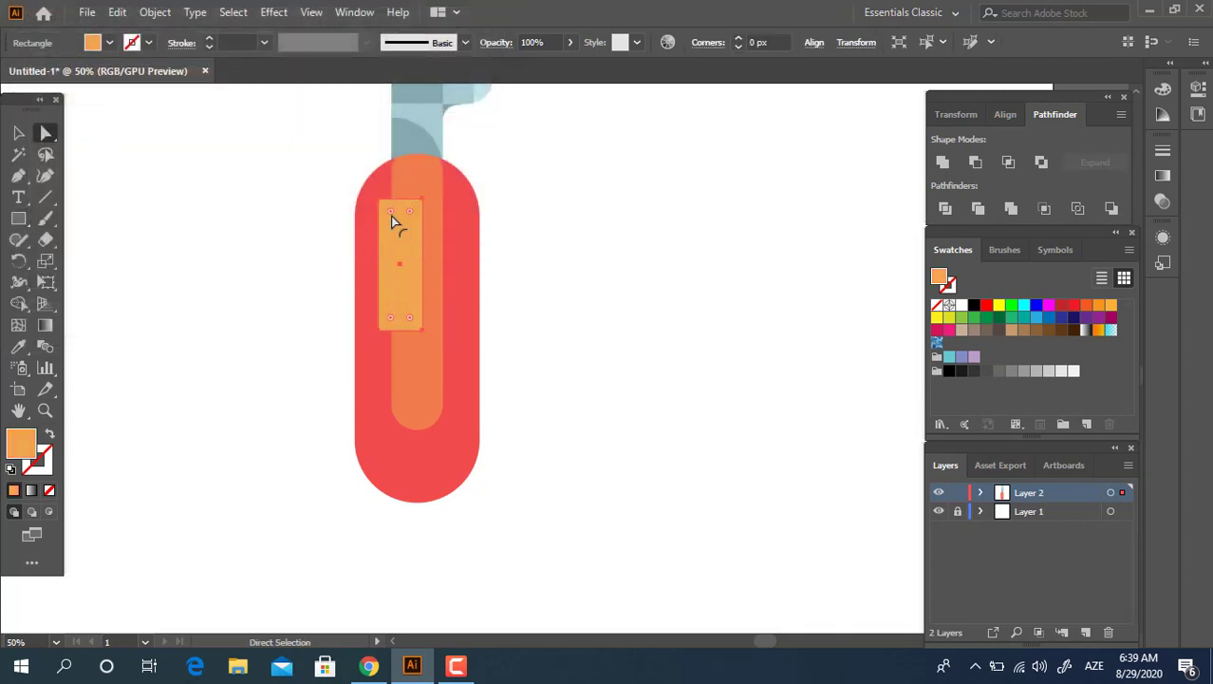
drag(390, 212, 410, 346)
key(z)
scroll(414, 313, down, 3)
scroll(414, 313, up, 3)
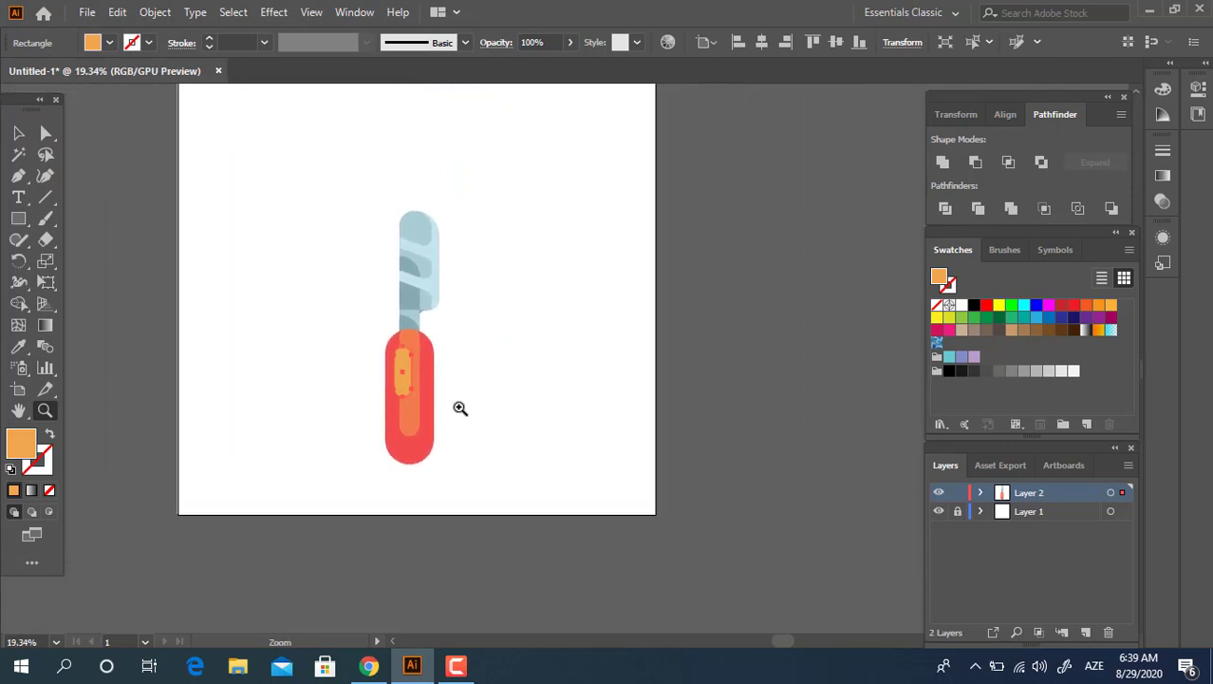
Step: Unite the highlight shape into a single path with Pathfinder
click(21, 134)
drag(281, 188, 465, 342)
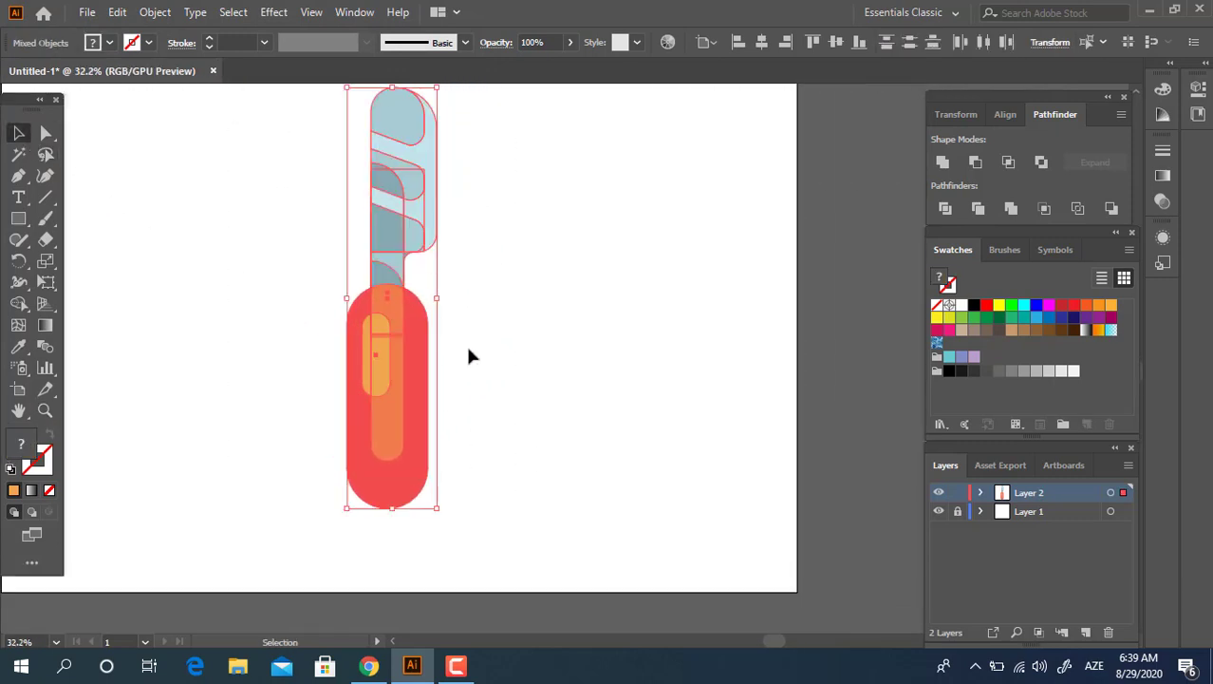
click(377, 368)
click(949, 164)
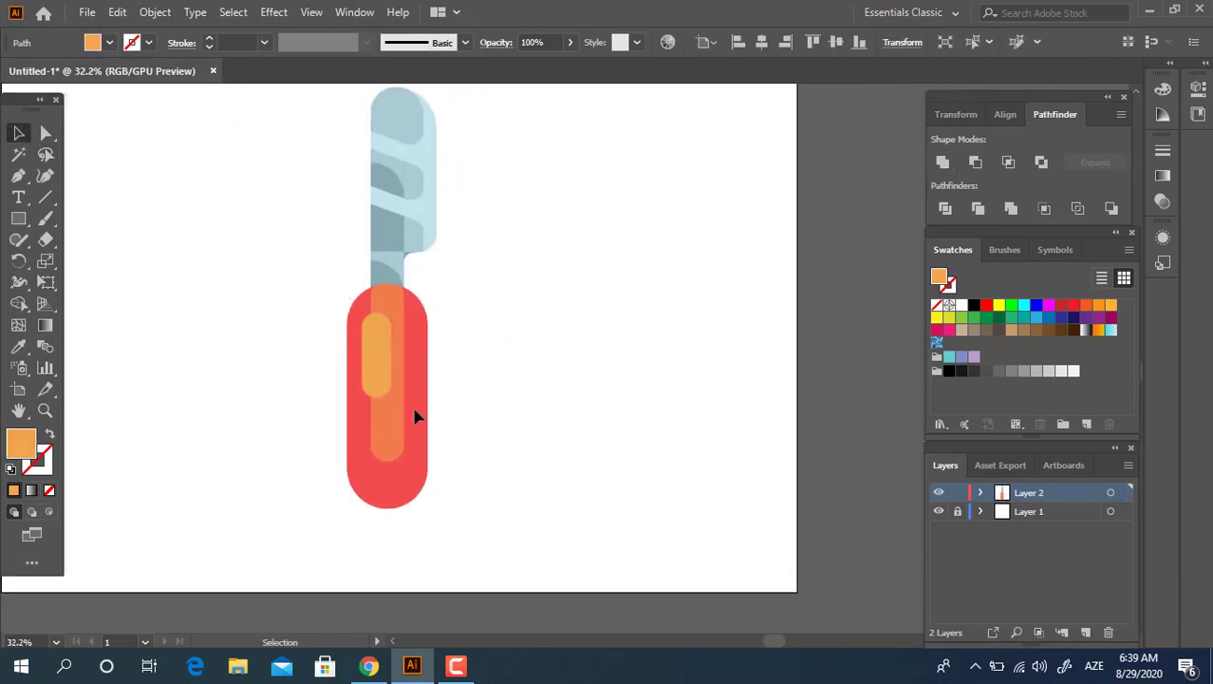
Step: Group all the knife's parts together
drag(263, 233, 387, 293)
right_click(387, 288)
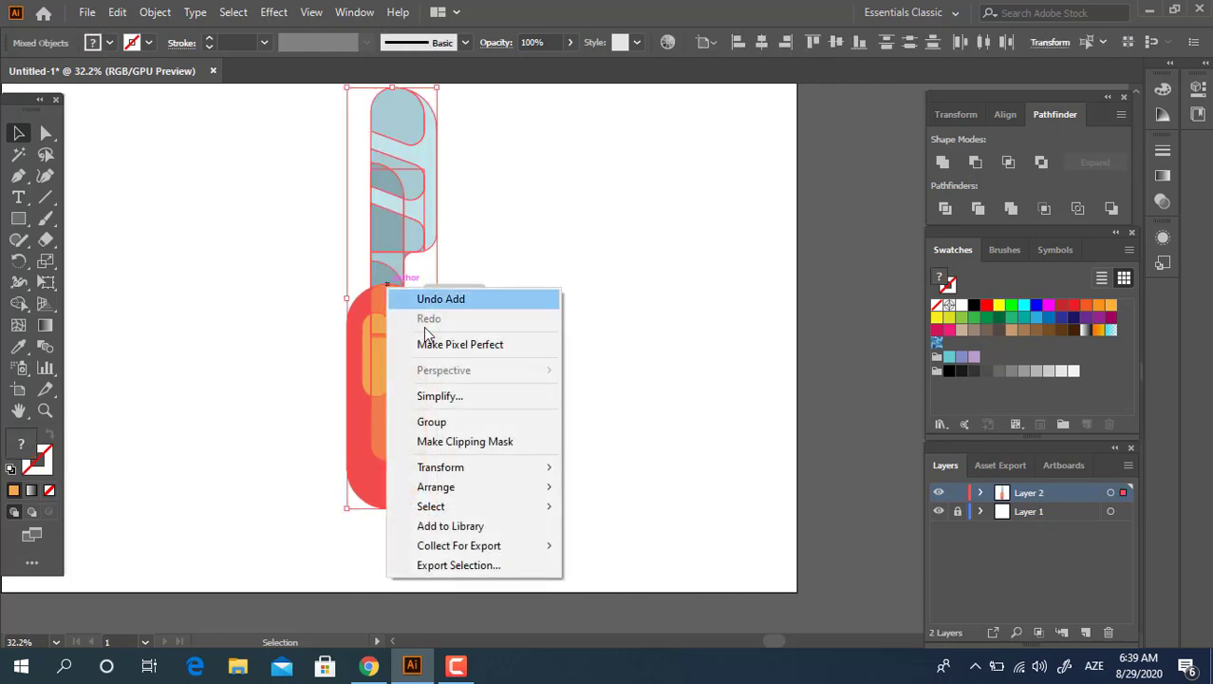
click(461, 422)
click(617, 441)
Step: Place a duplicate of the grouped knife to the right of the original
mouse_move(469, 342)
mouse_down()
mouse_move(522, 393)
mouse_move(390, 399)
mouse_up()
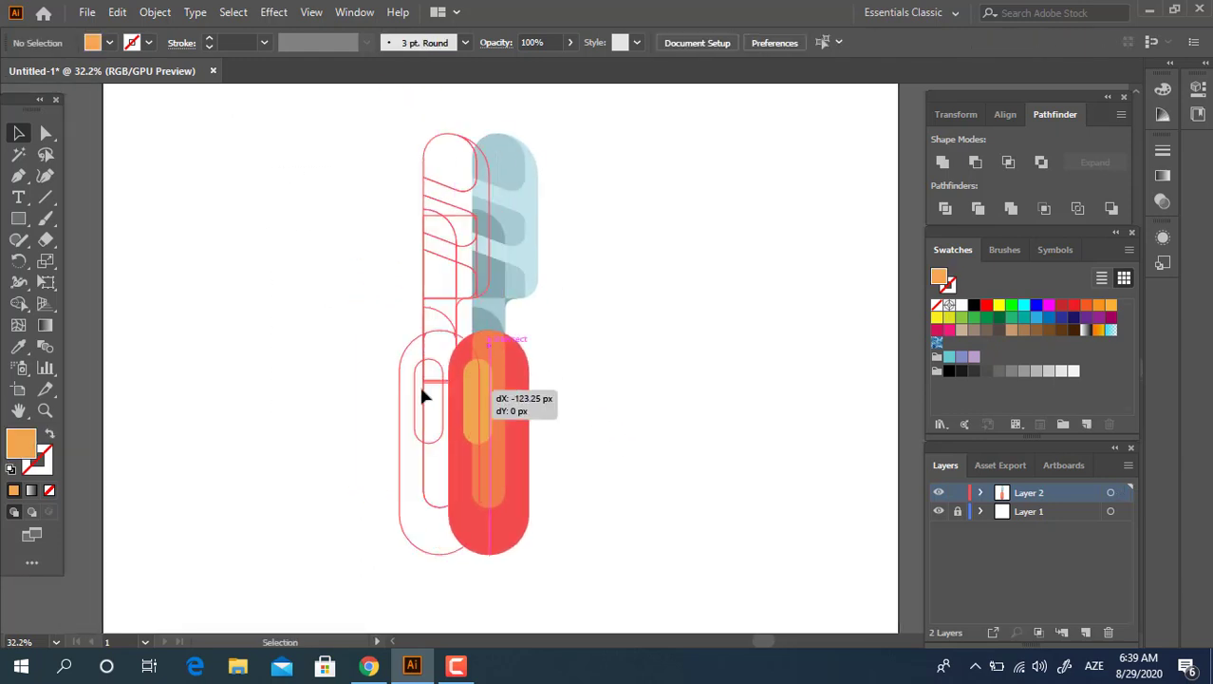
click(493, 390)
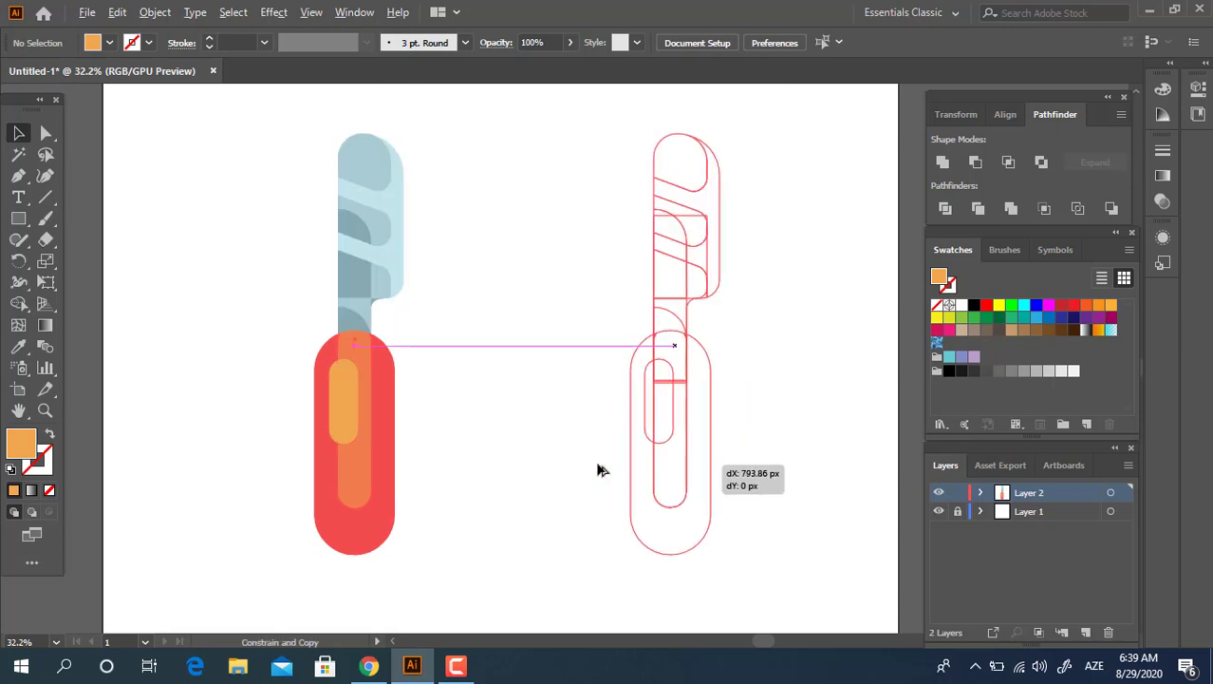
drag(368, 425, 627, 479)
click(729, 420)
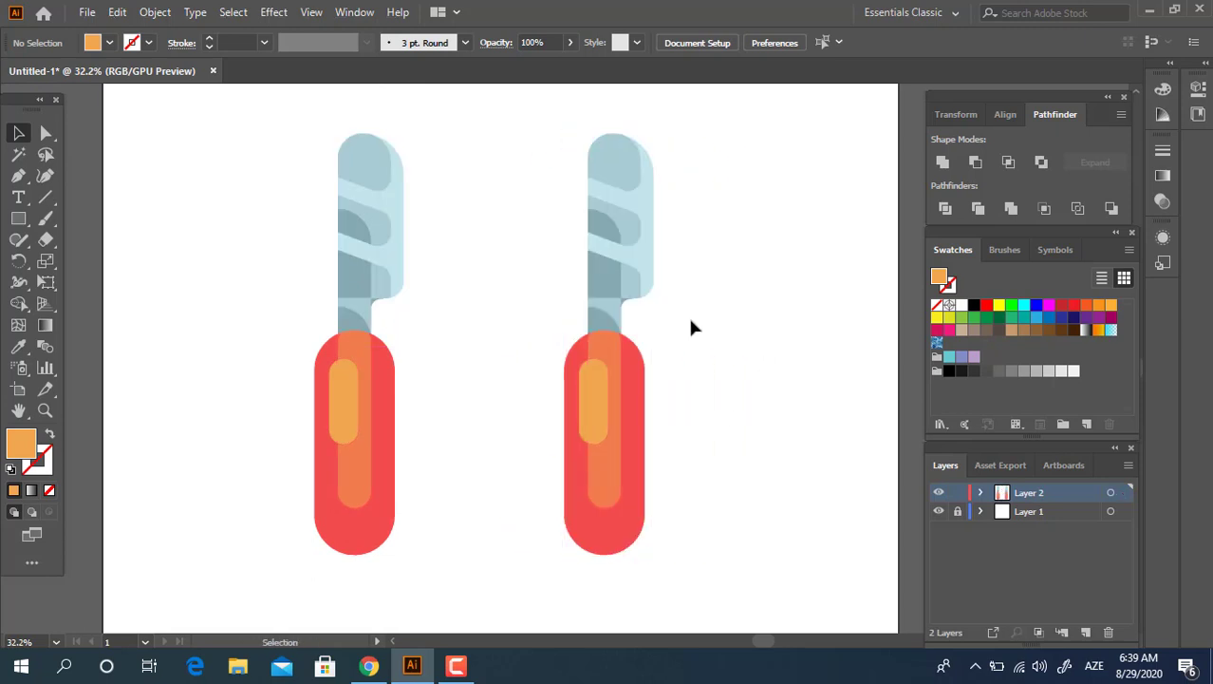
click(644, 414)
Step: Ungroup the right-hand knife copy and delete its marquee-selected blade
right_click(644, 414)
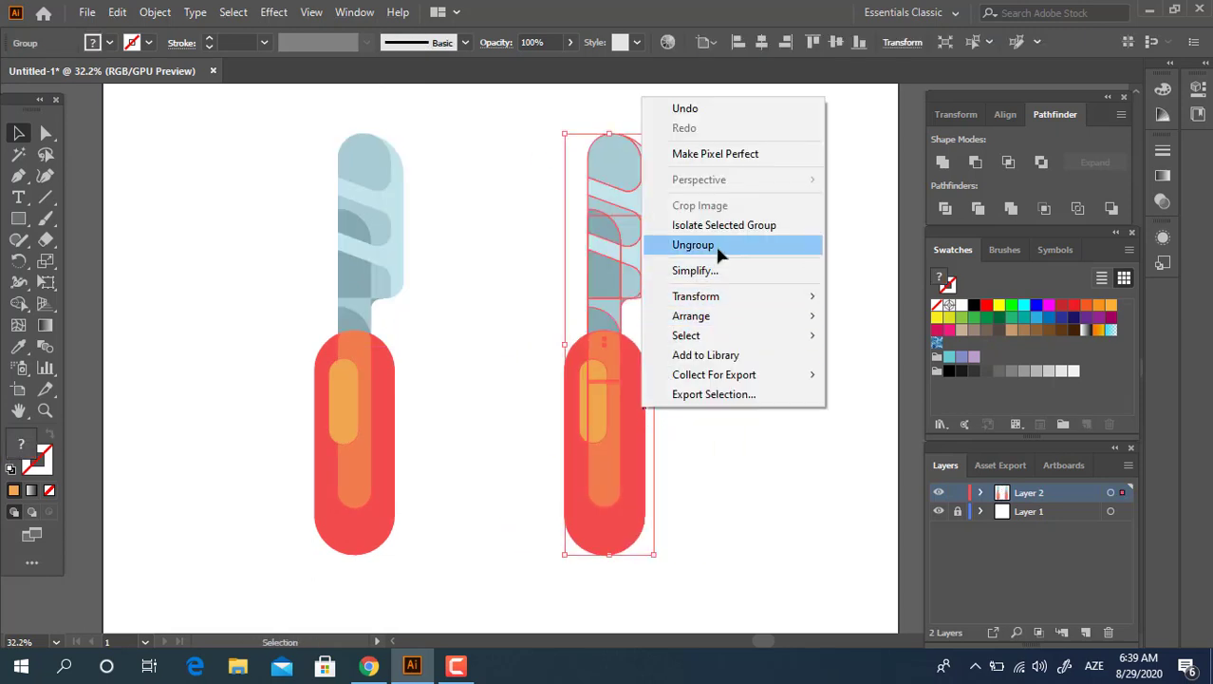
click(715, 244)
click(681, 294)
drag(664, 321, 510, 123)
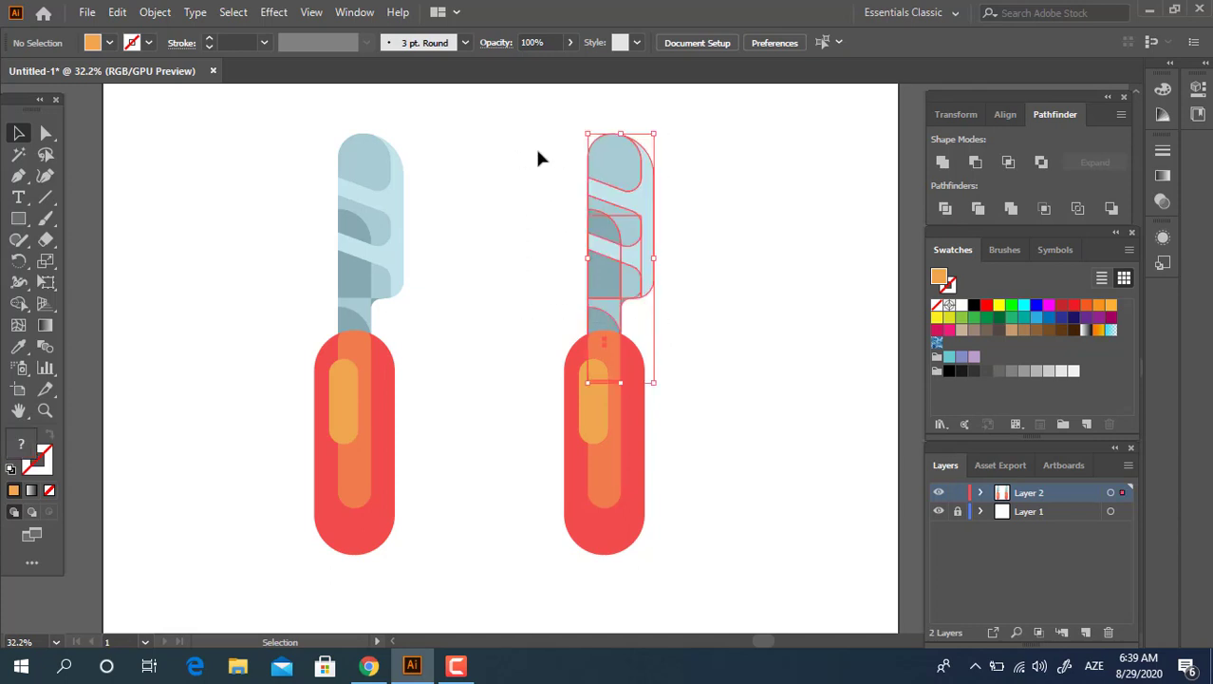
key(Delete)
Step: Undo the over-deletion, exclude the grey neck from the selection, and delete only the blade
key(z)
click(578, 181)
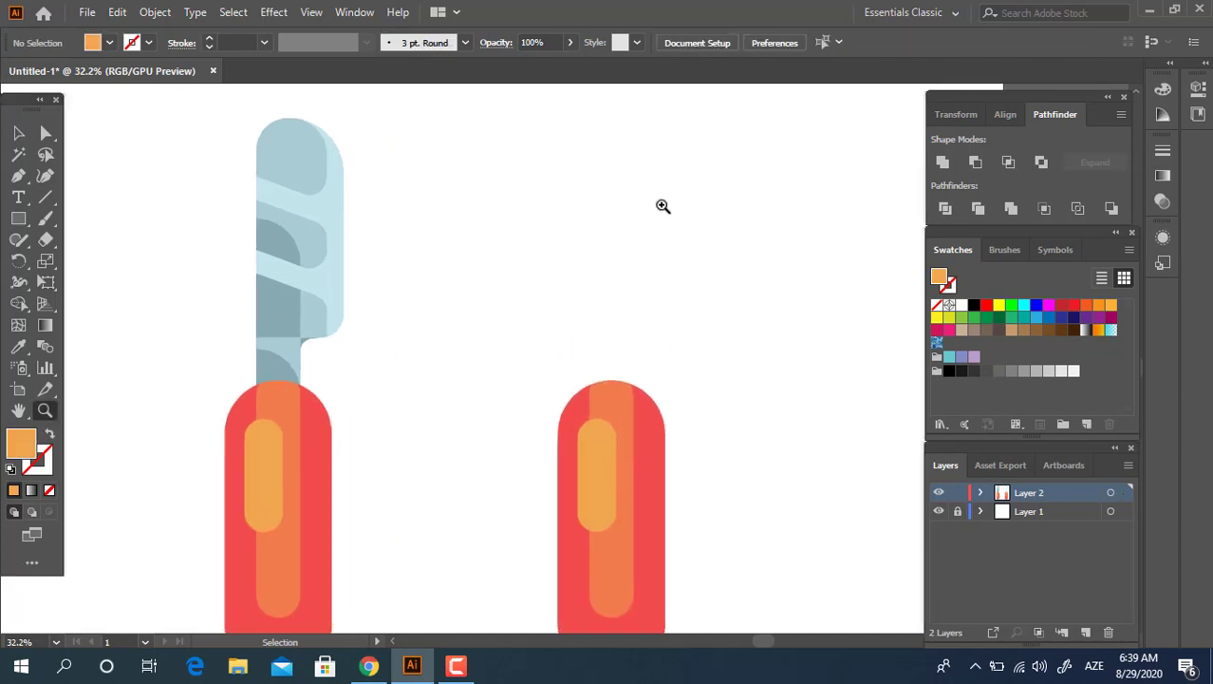
key(v)
key(ctrl+z)
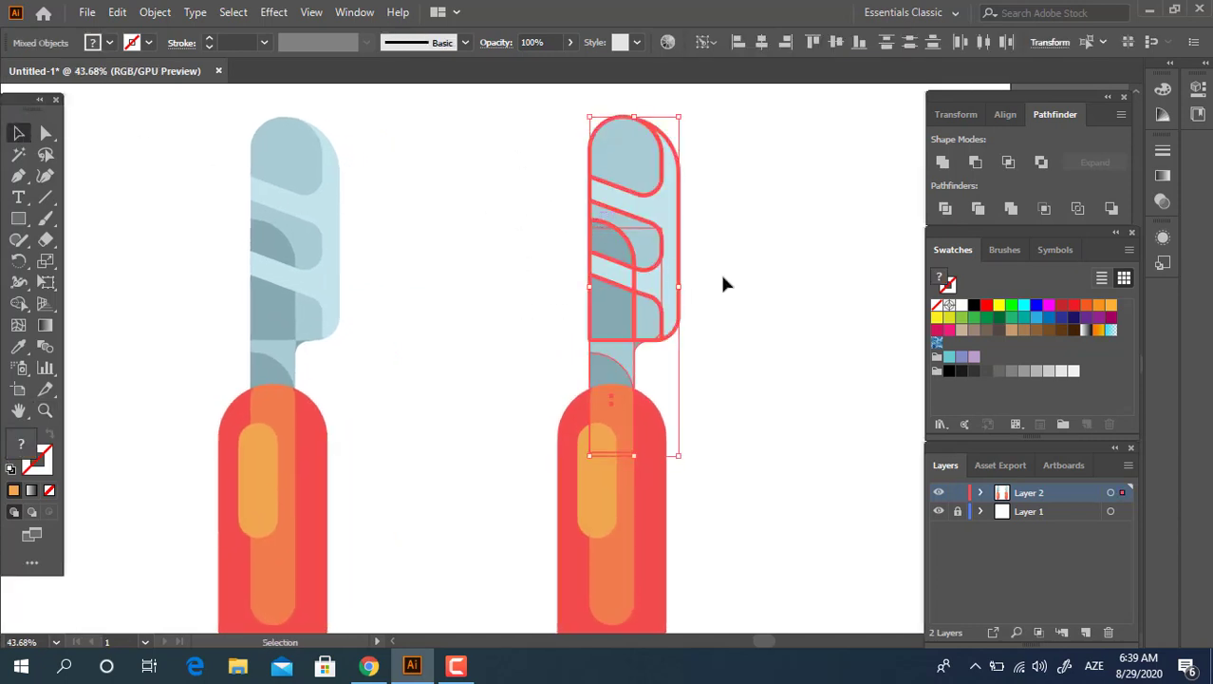
click(723, 279)
key(ctrl+z)
scroll(481, 124, up, 1)
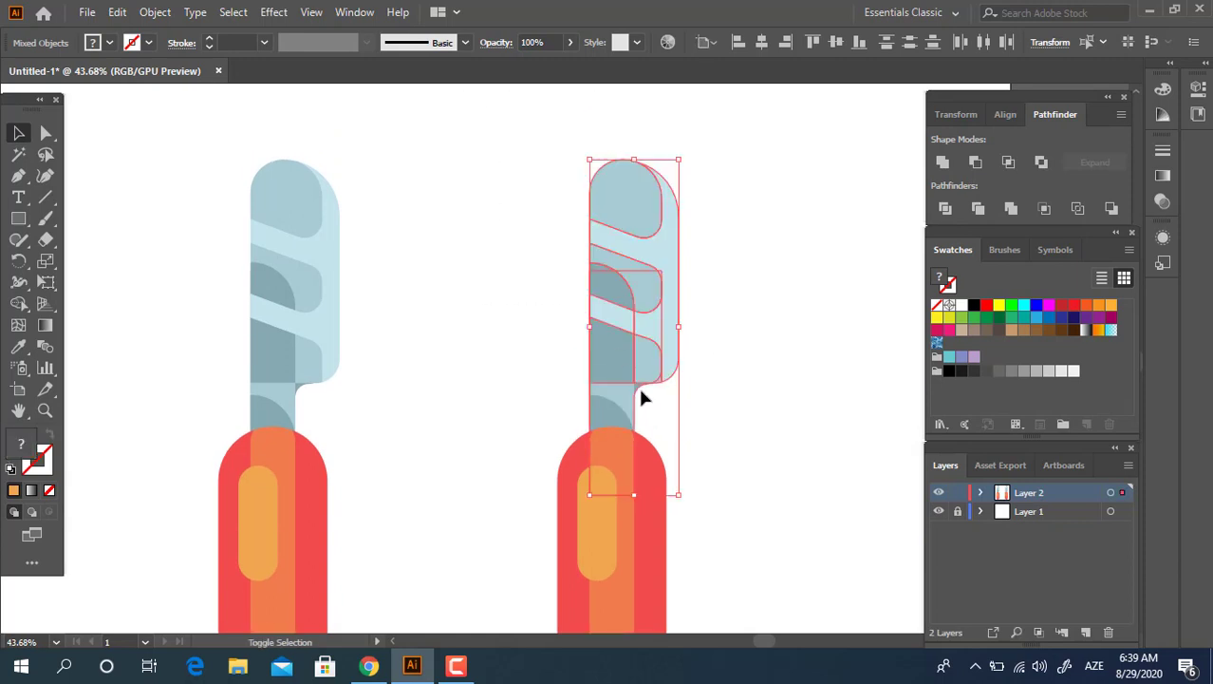
shift+click(638, 384)
key(Delete)
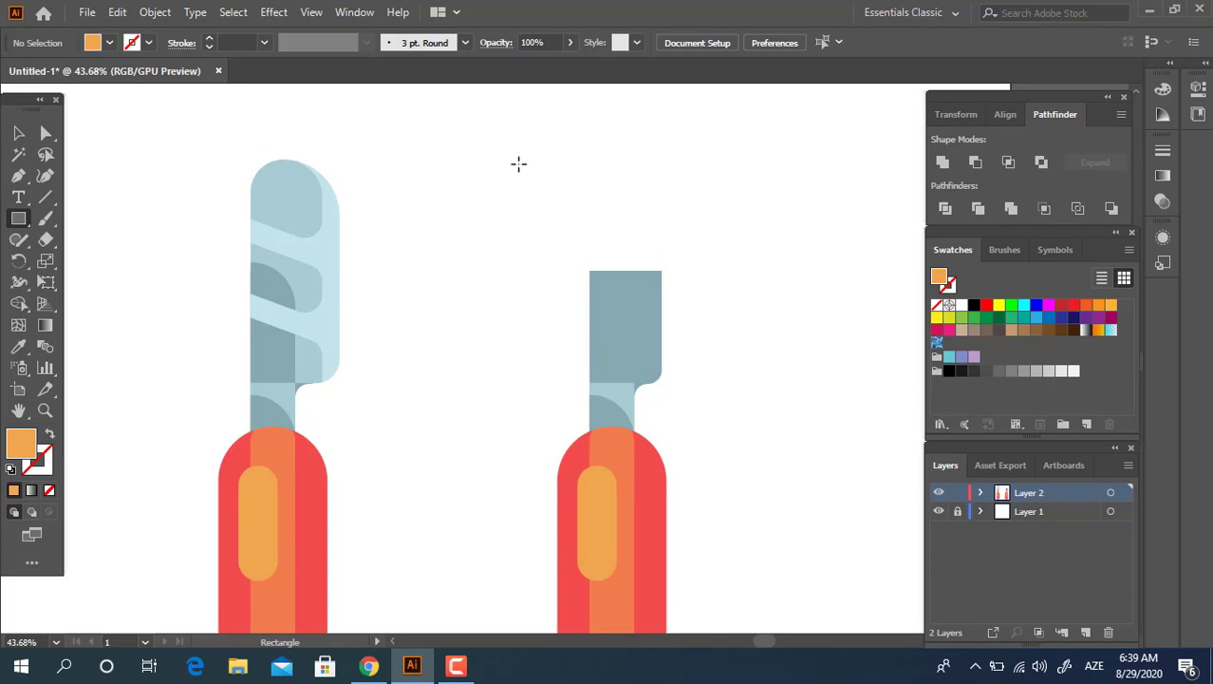
Step: Draw a wide rectangle above the right handle's neck and round its bottom corners into a semicircle
drag(519, 159, 723, 375)
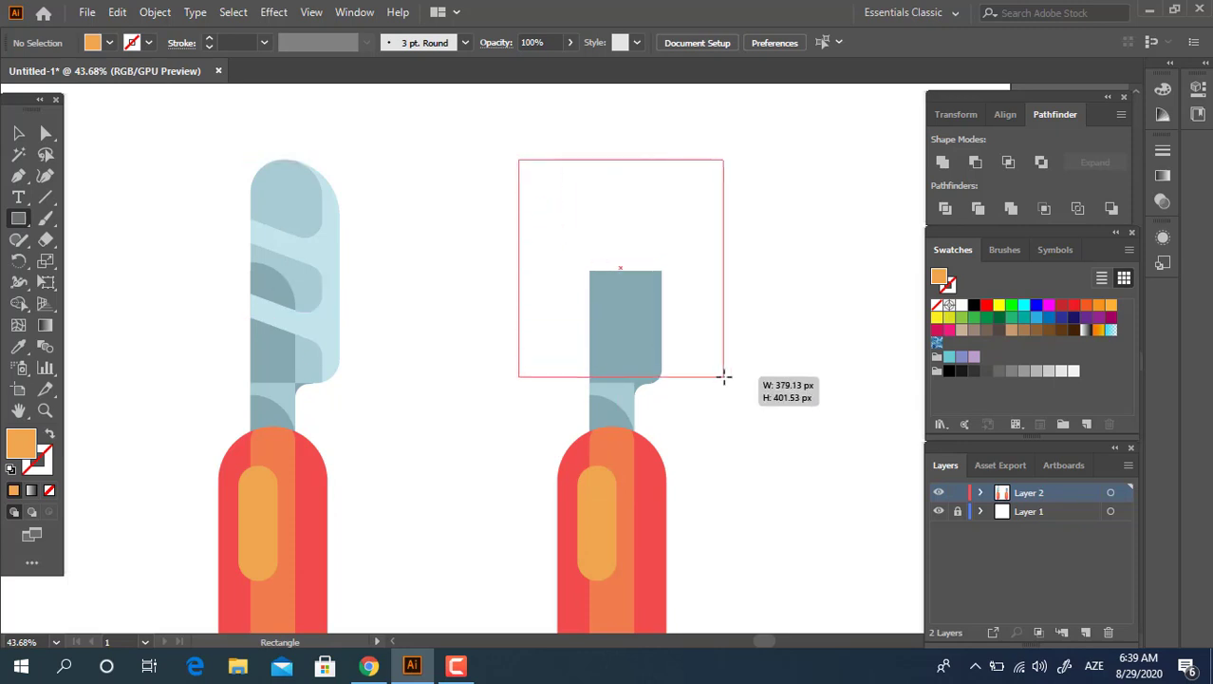
key(a)
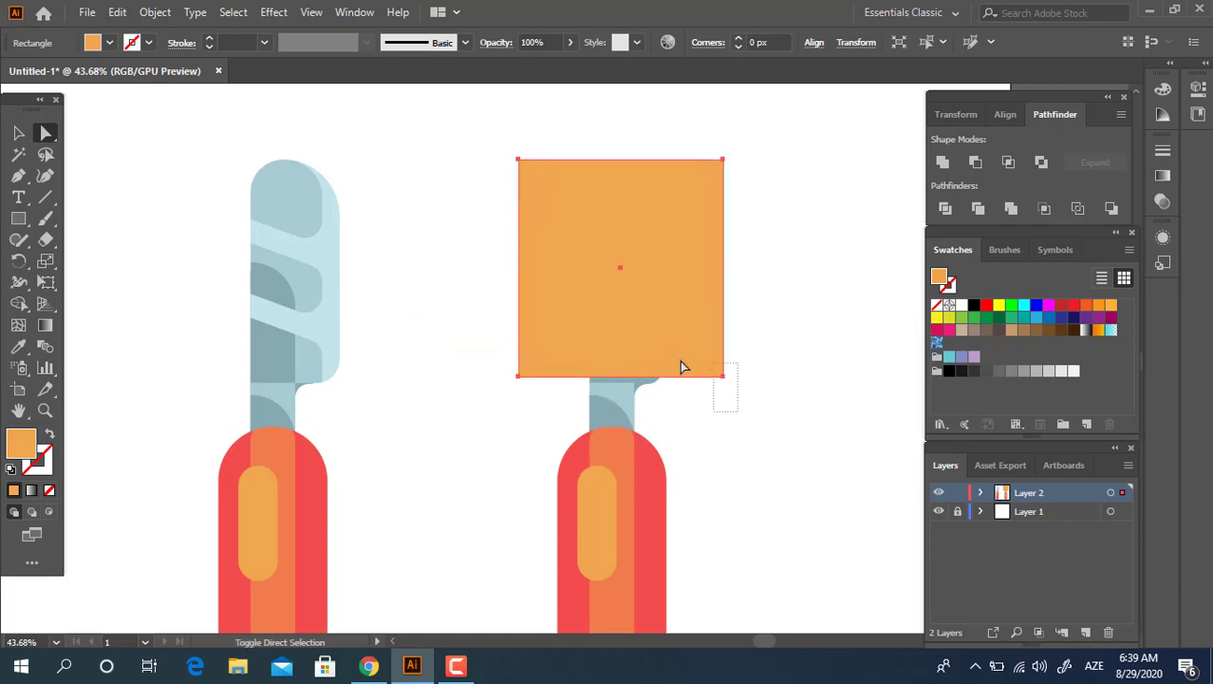
drag(531, 365, 512, 398)
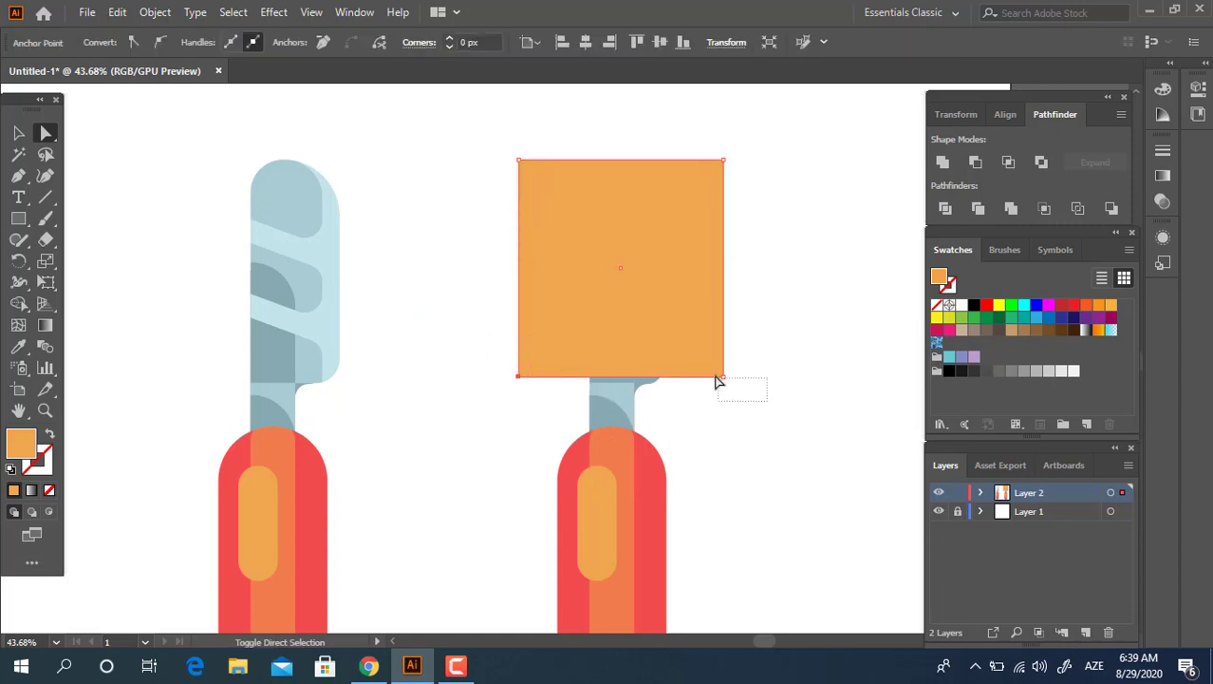
drag(719, 381, 696, 102)
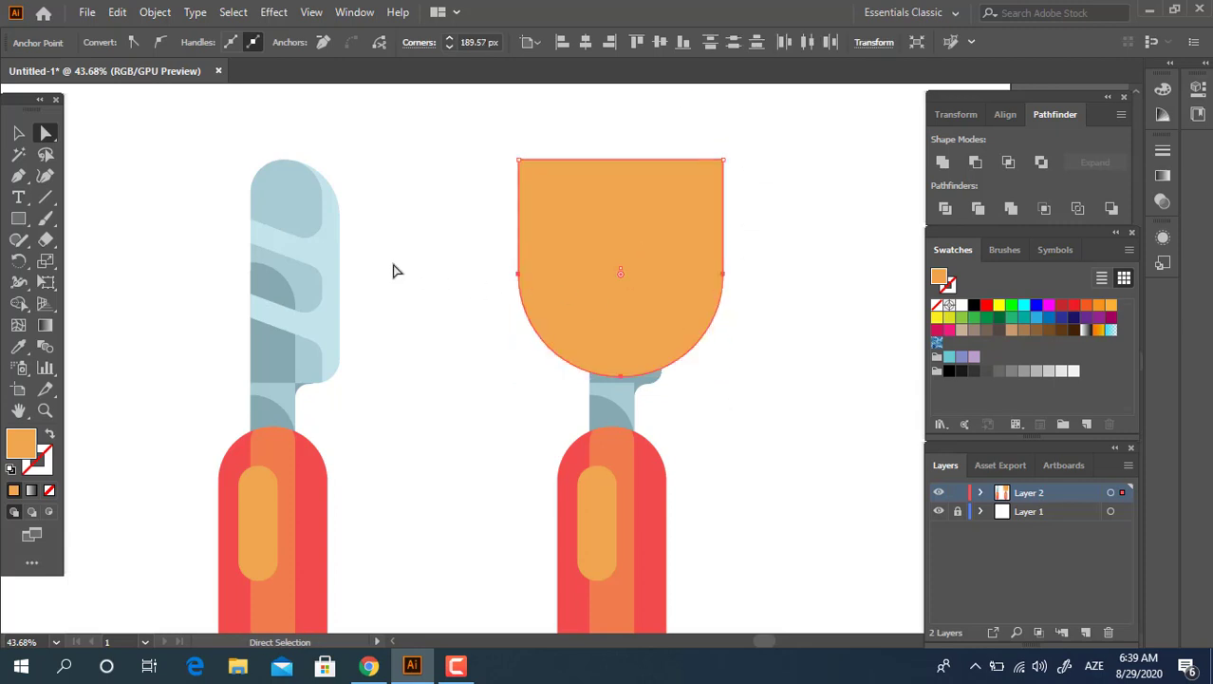
click(25, 136)
drag(618, 282, 624, 285)
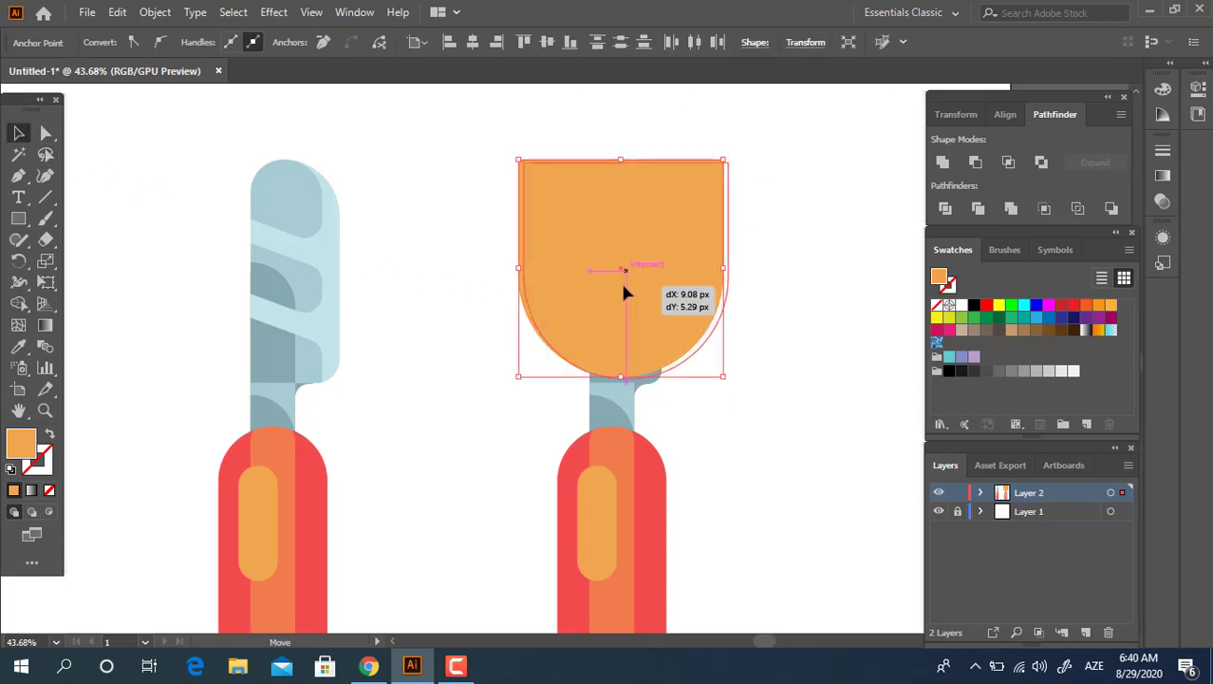
click(741, 460)
click(715, 301)
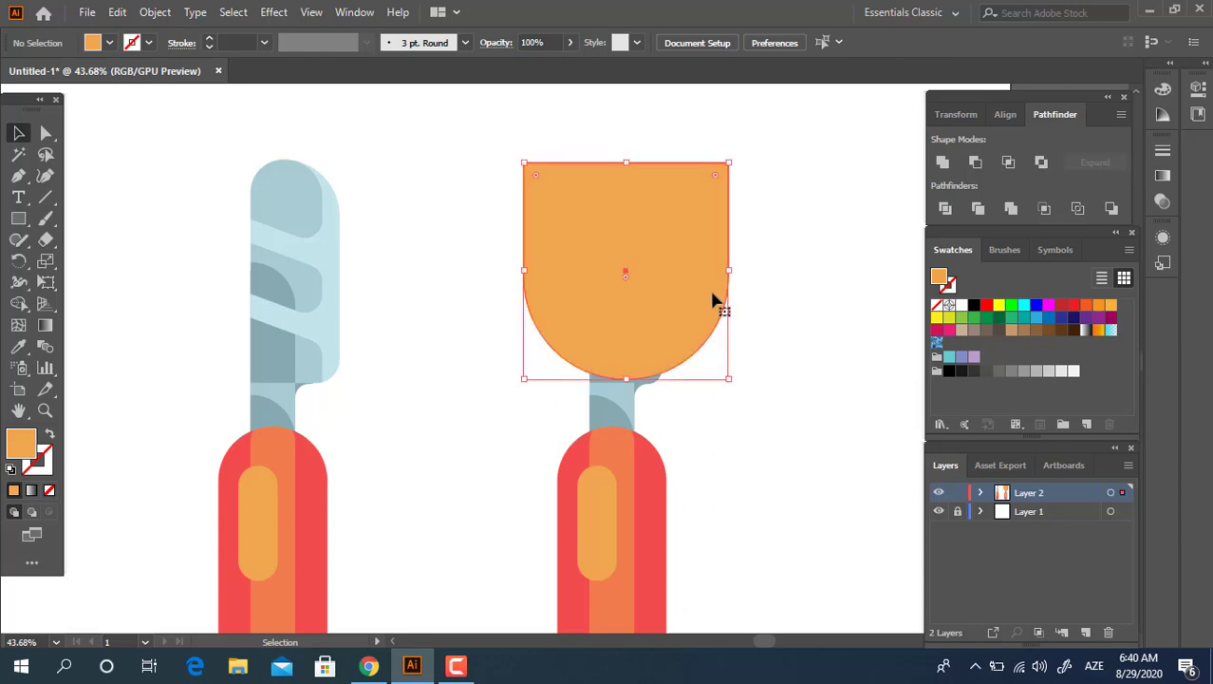
click(18, 346)
Step: Give the new head the blade's light blue and group the right-hand handle parts
click(626, 394)
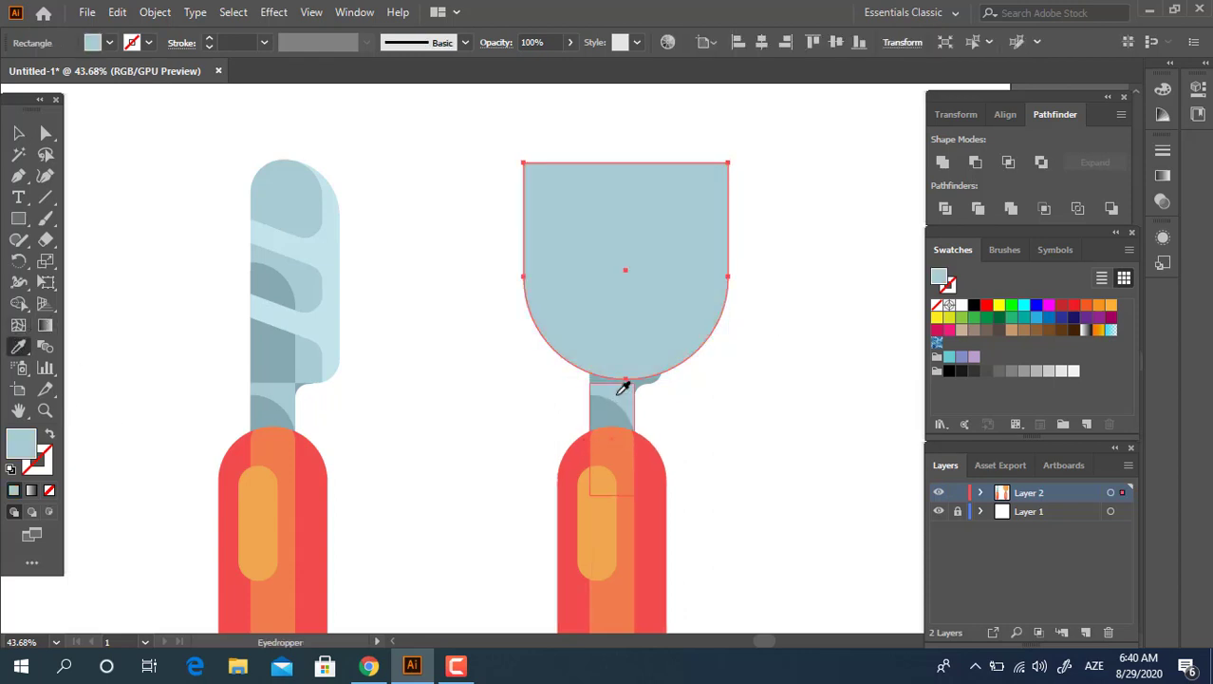
key(z)
mouse_move(626, 394)
mouse_down()
mouse_move(492, 440)
mouse_move(100, 181)
mouse_up()
key(v)
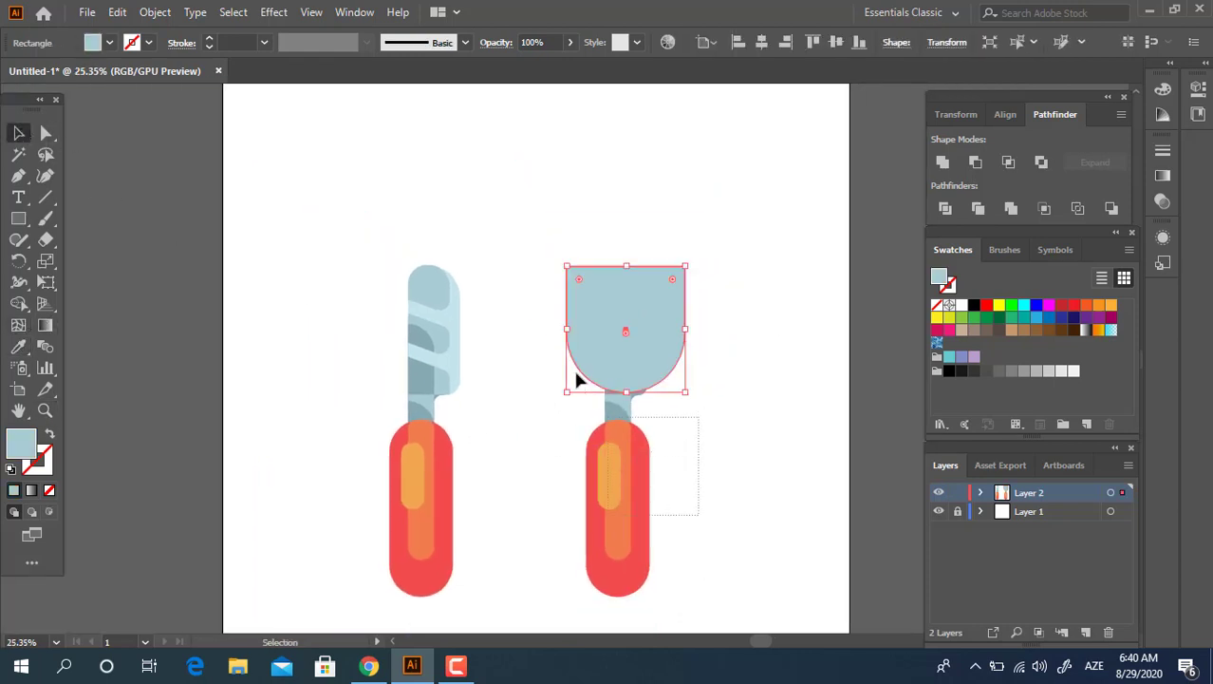
click(618, 327)
shift+click(618, 328)
right_click(609, 509)
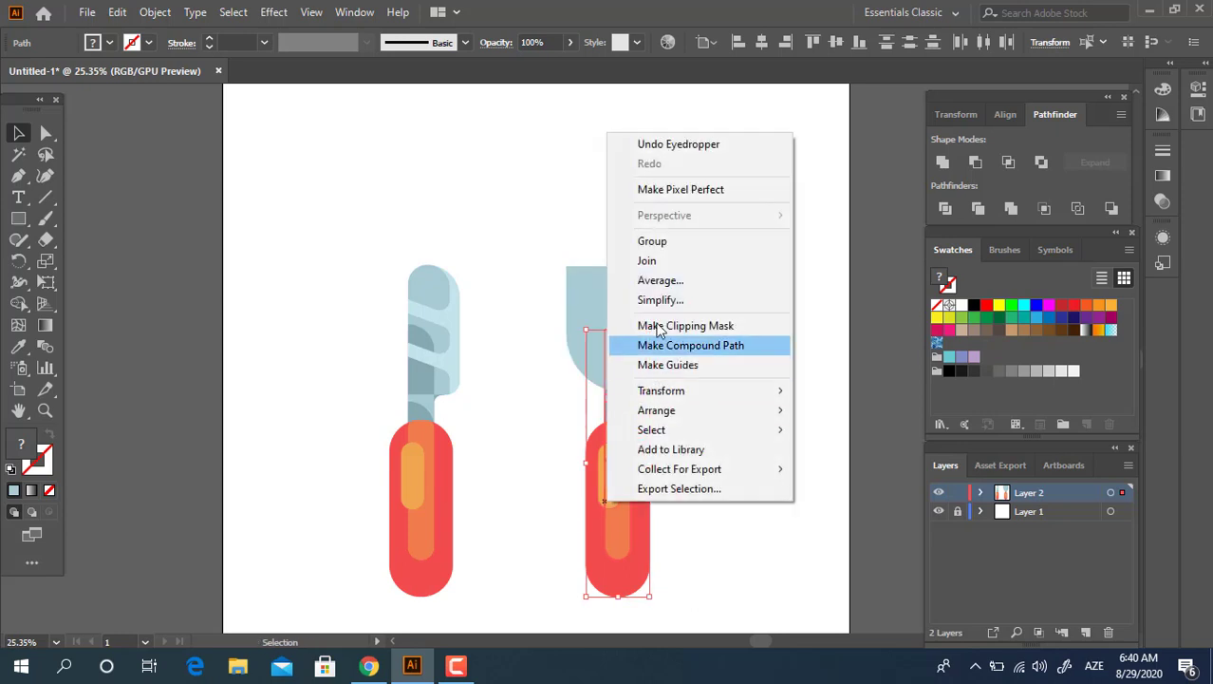
click(671, 240)
Step: Centre the head horizontally over the handle, aligned to the artboard
shift+click(593, 298)
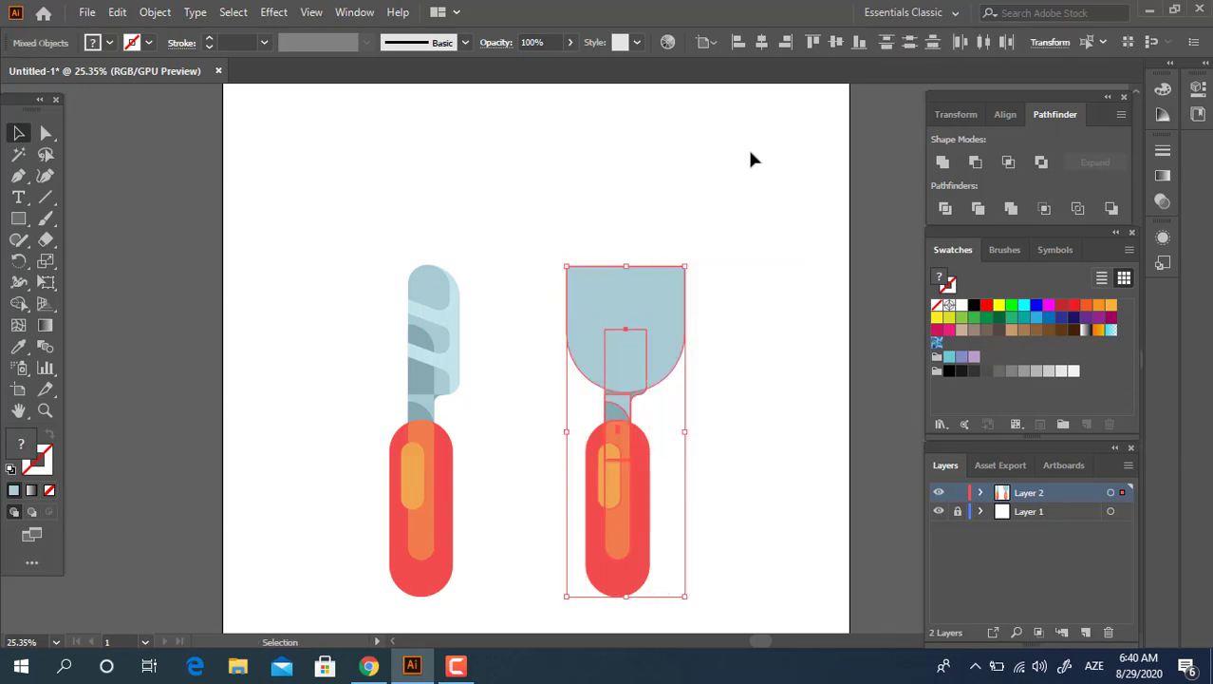
click(701, 41)
click(773, 102)
click(759, 382)
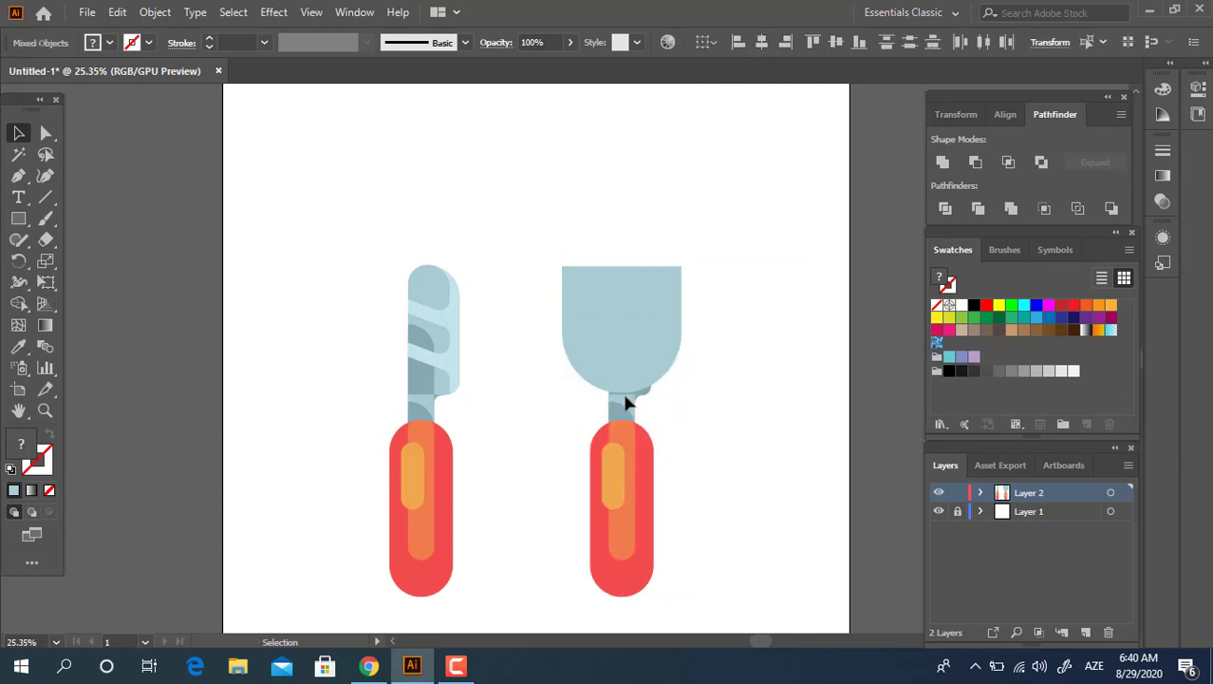
Step: Lower the fork head so its rounded bottom meets the neck
key(z)
drag(582, 345, 779, 434)
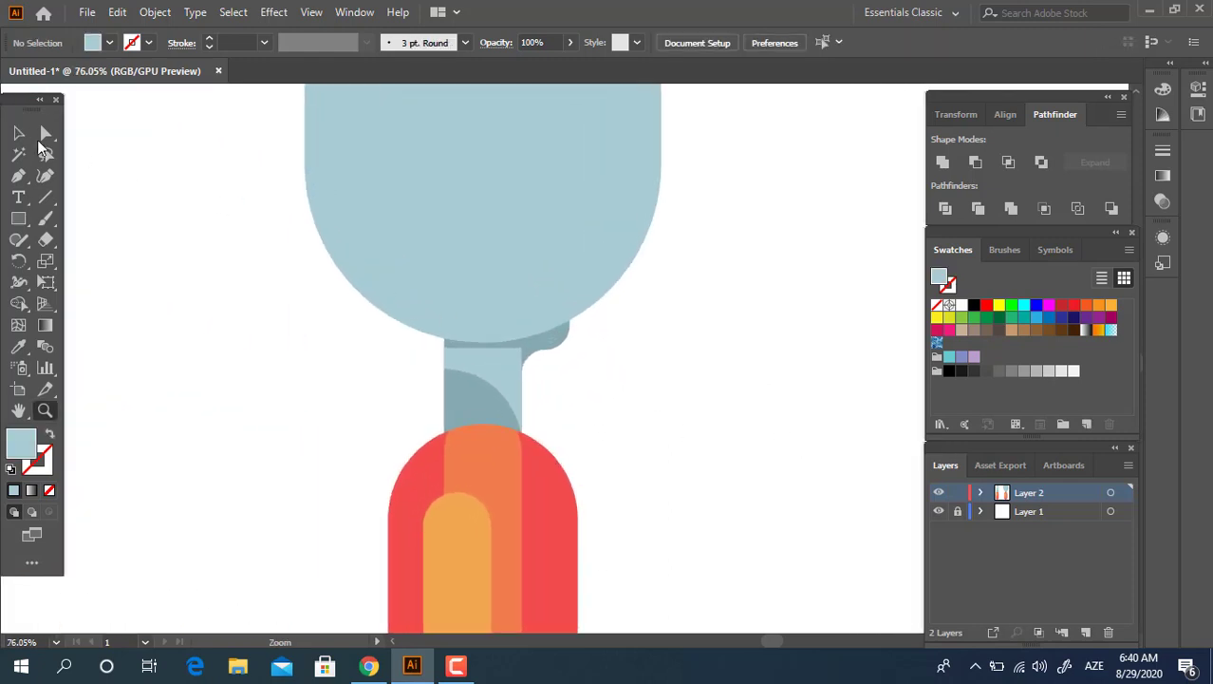
drag(602, 244, 600, 260)
click(673, 378)
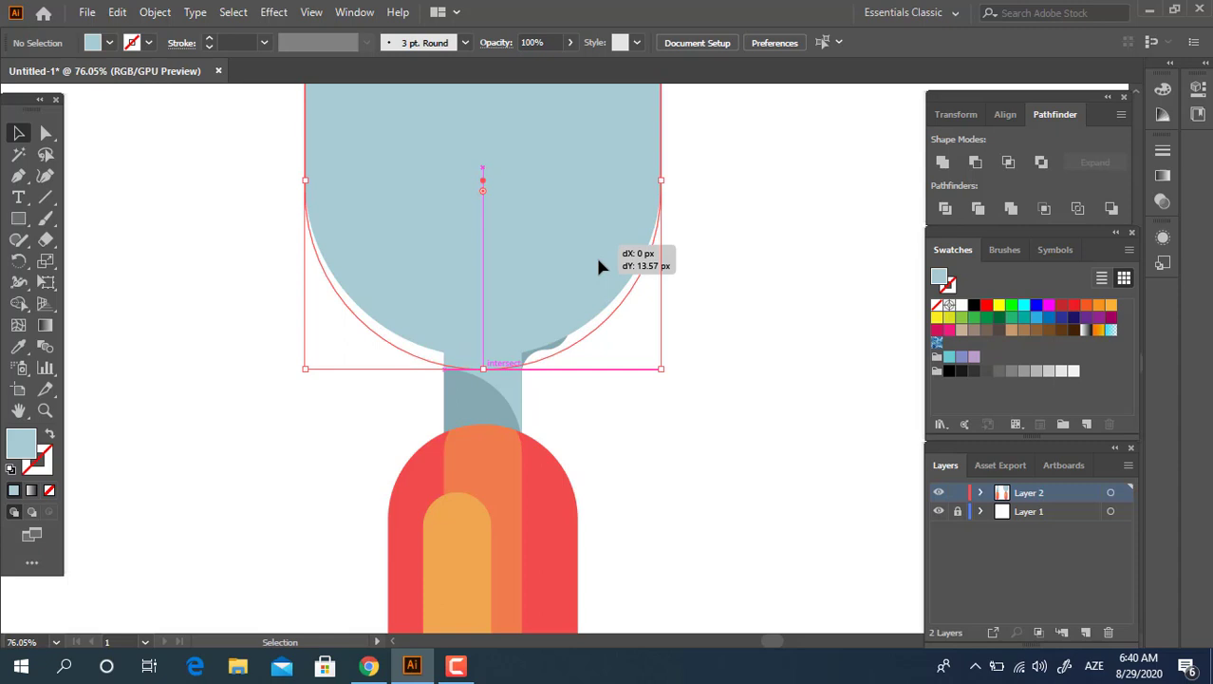
click(718, 400)
key(ctrl+0)
mouse_move(536, 234)
mouse_down()
mouse_move(696, 279)
mouse_move(701, 332)
mouse_up()
scroll(651, 323, up, 1)
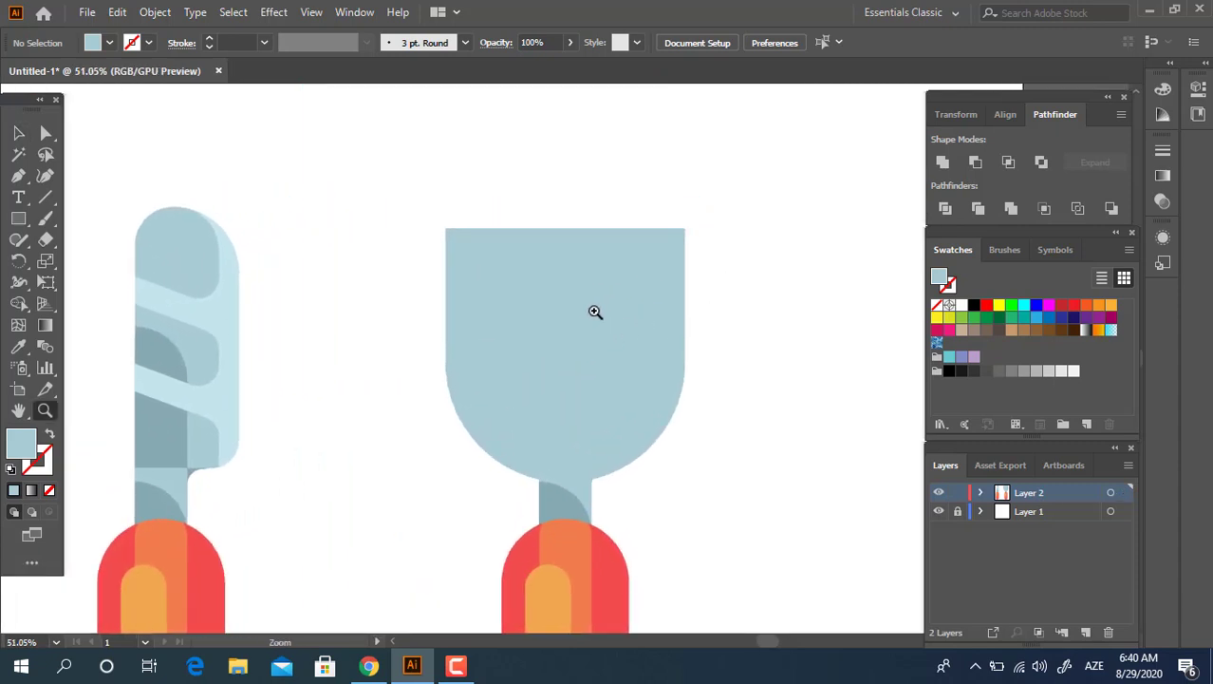
Step: Draw a narrow rectangle and duplicate it into five, spread across the fork head's width
click(19, 218)
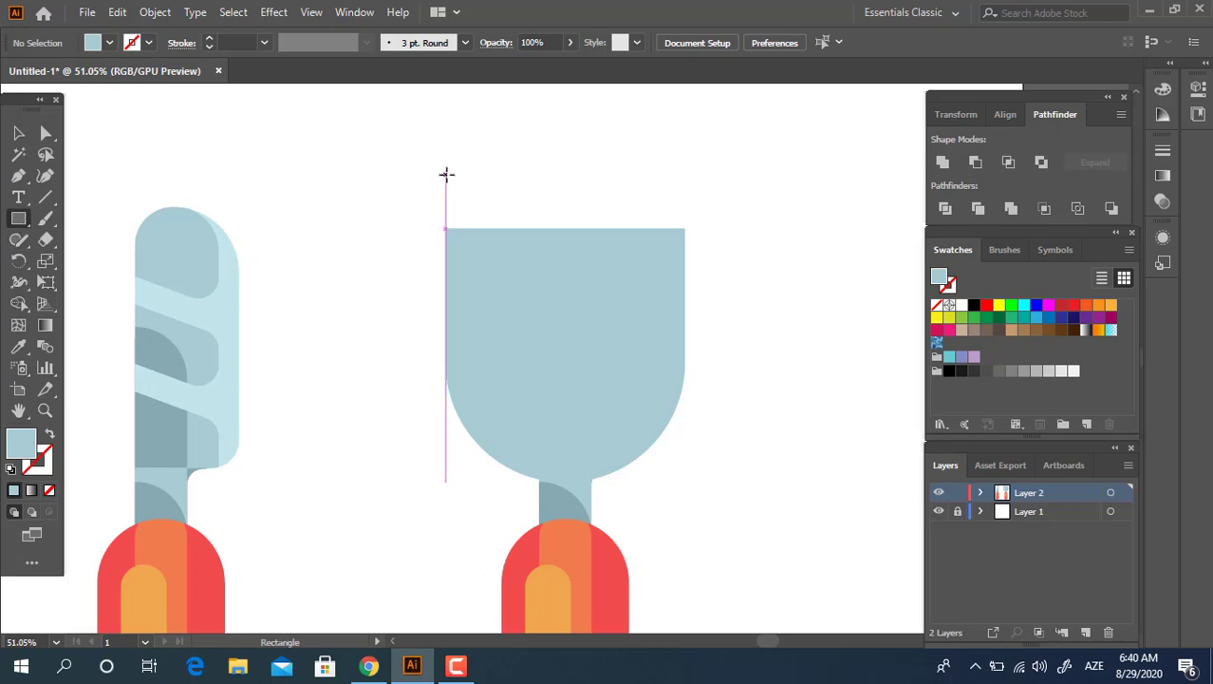
drag(447, 174, 503, 344)
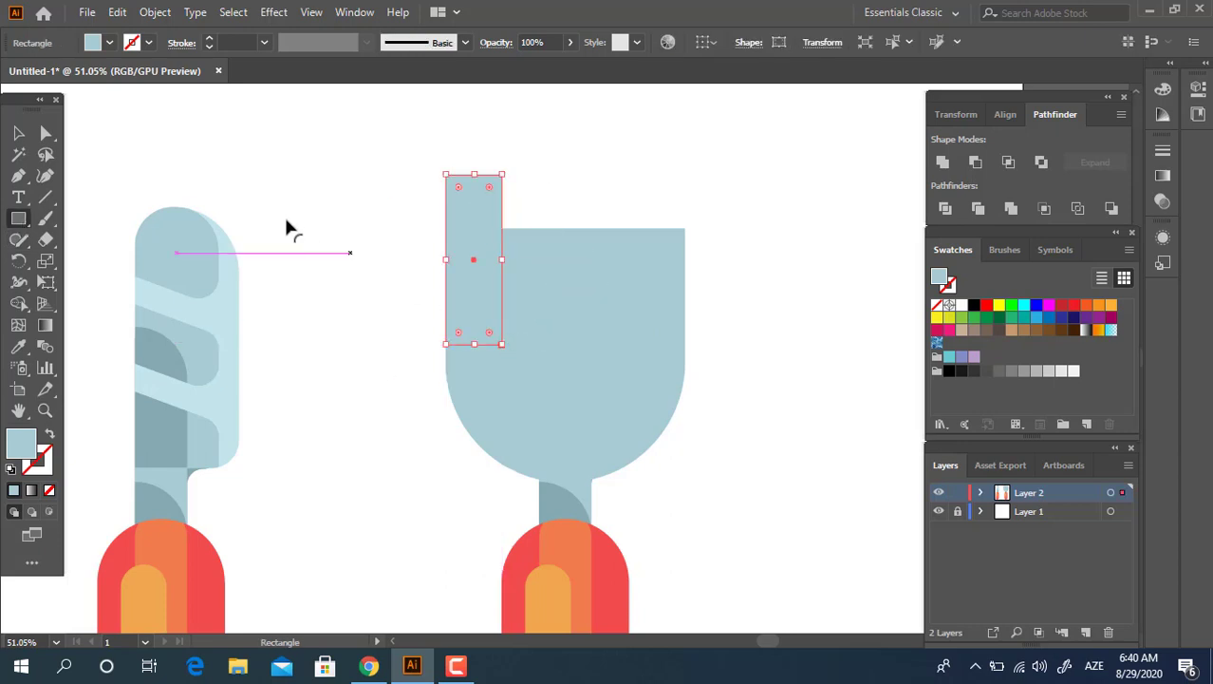
click(19, 133)
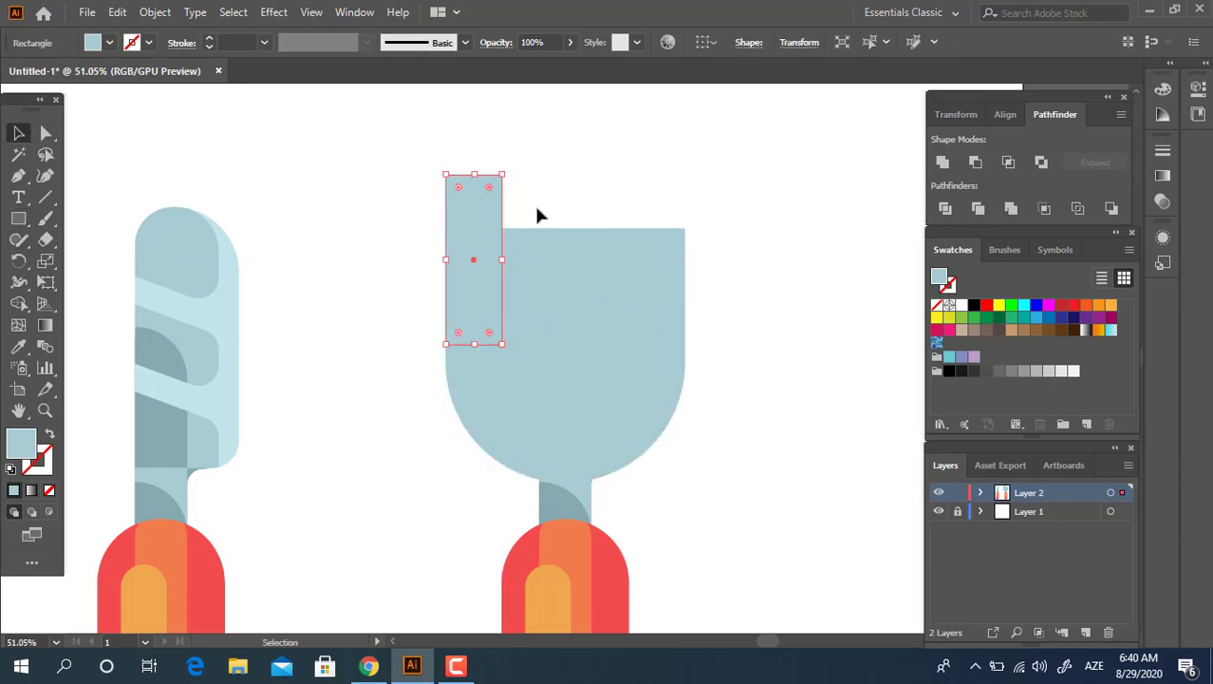
alt+drag(475, 228, 531, 228)
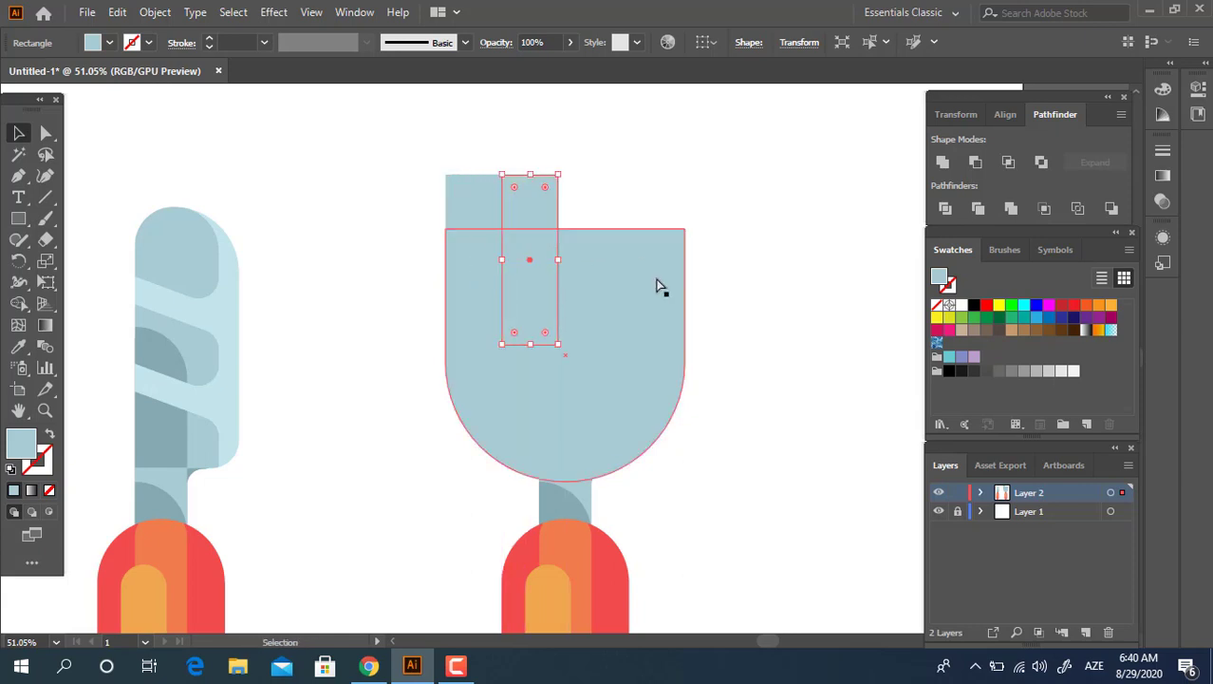
key(ctrl+d)
key(ctrl+d)
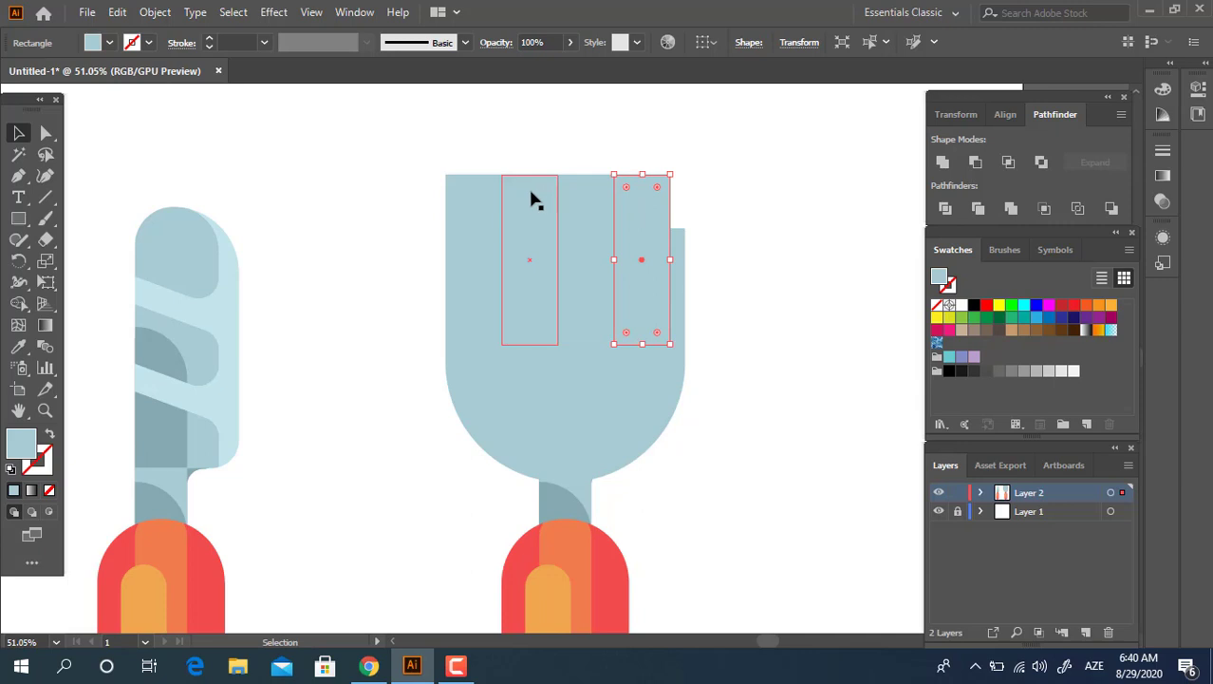
key(ctrl+d)
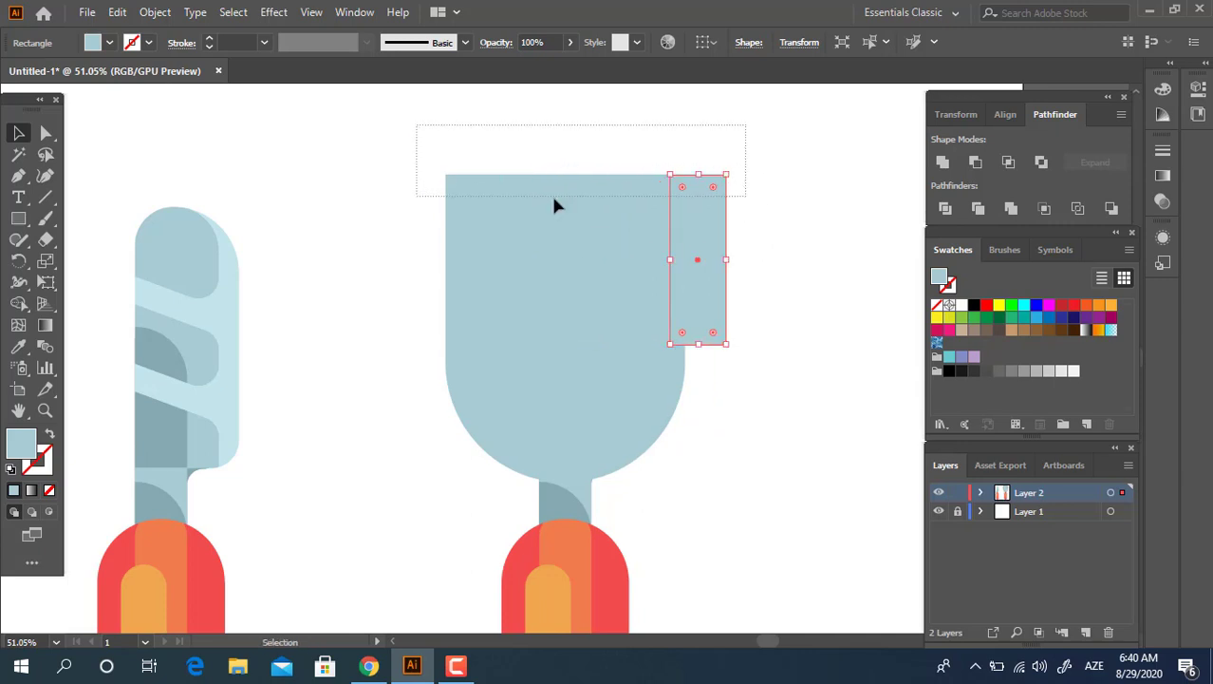
drag(555, 204, 558, 206)
drag(729, 258, 683, 356)
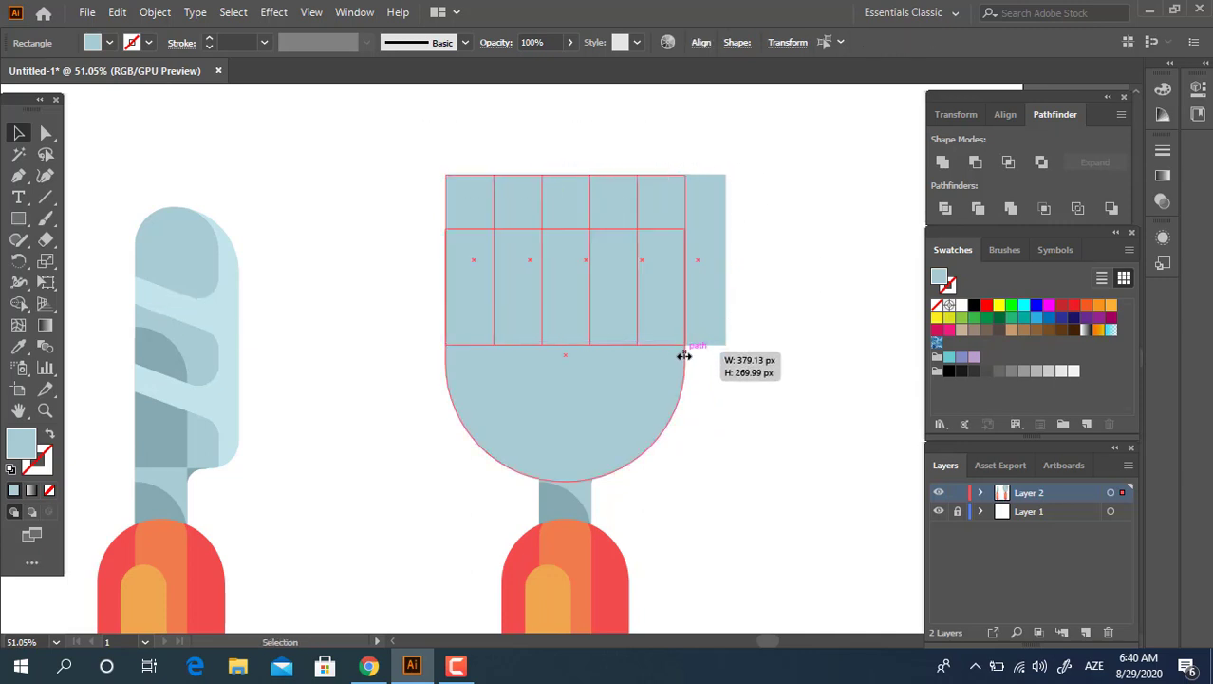
drag(683, 356, 685, 358)
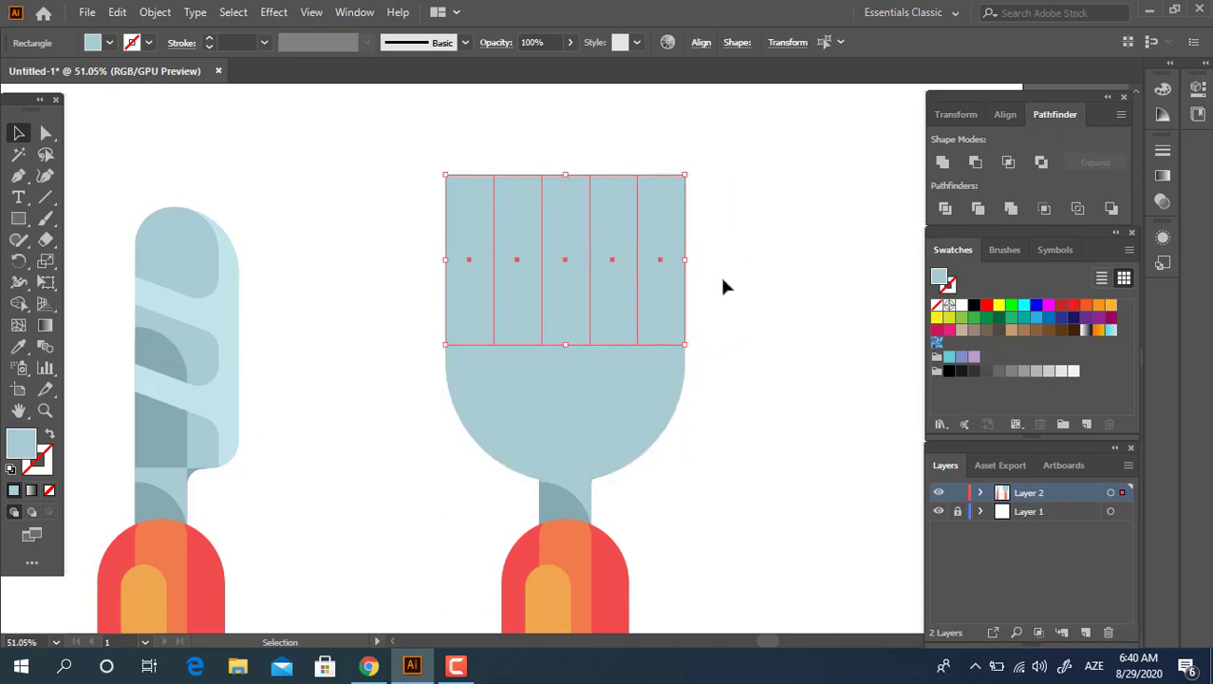
Step: Delete the first, third and fifth rectangles and move the remaining two down into the head
click(721, 285)
click(655, 235)
shift+click(556, 204)
key(Delete)
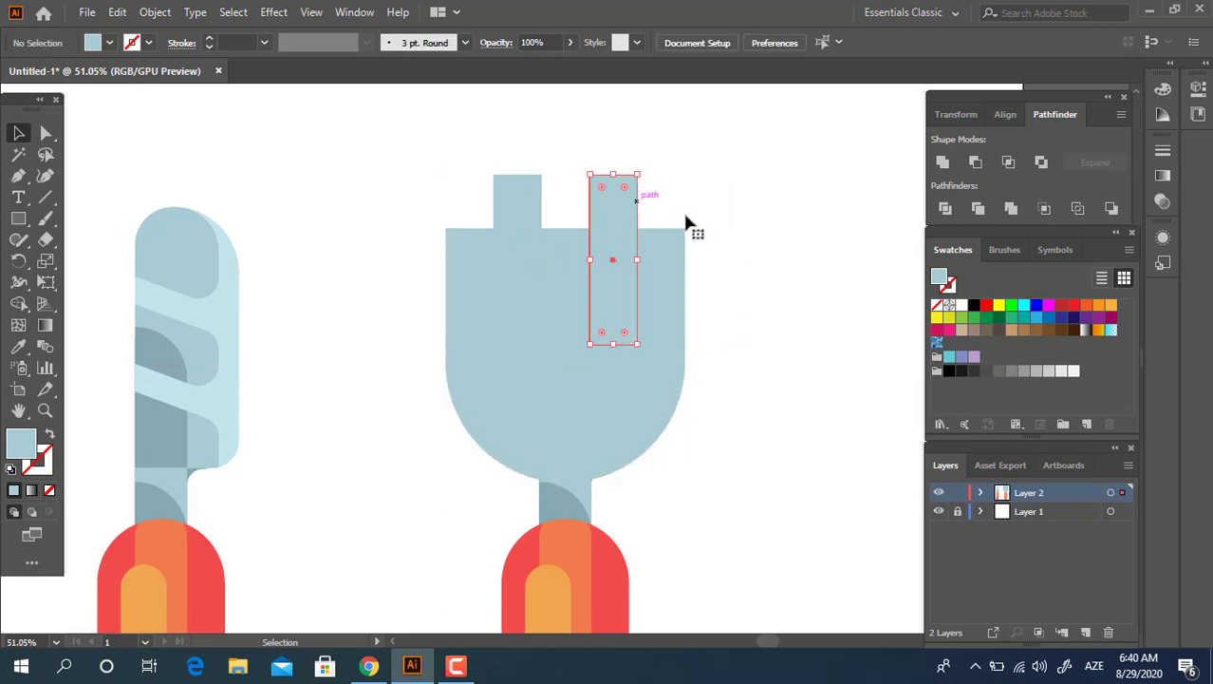
key(ctrl+a)
drag(612, 249, 615, 281)
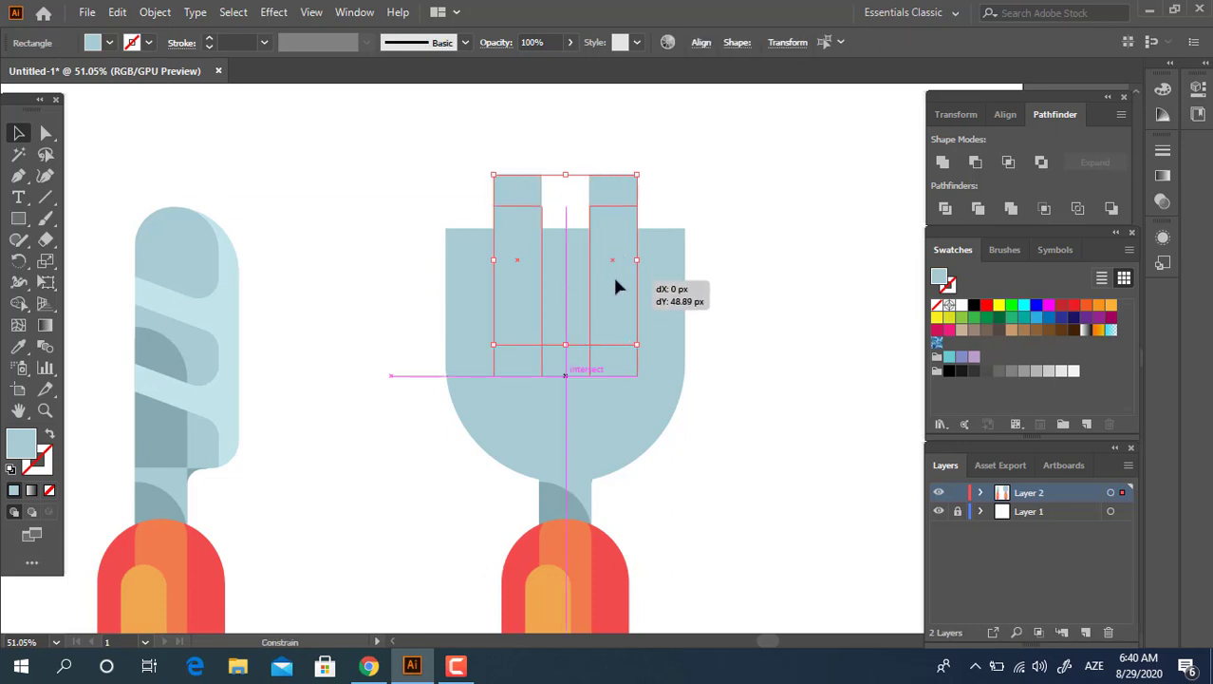
Step: Divide the head with the two rectangles, ungroup, and delete the slot pieces
drag(737, 304, 475, 200)
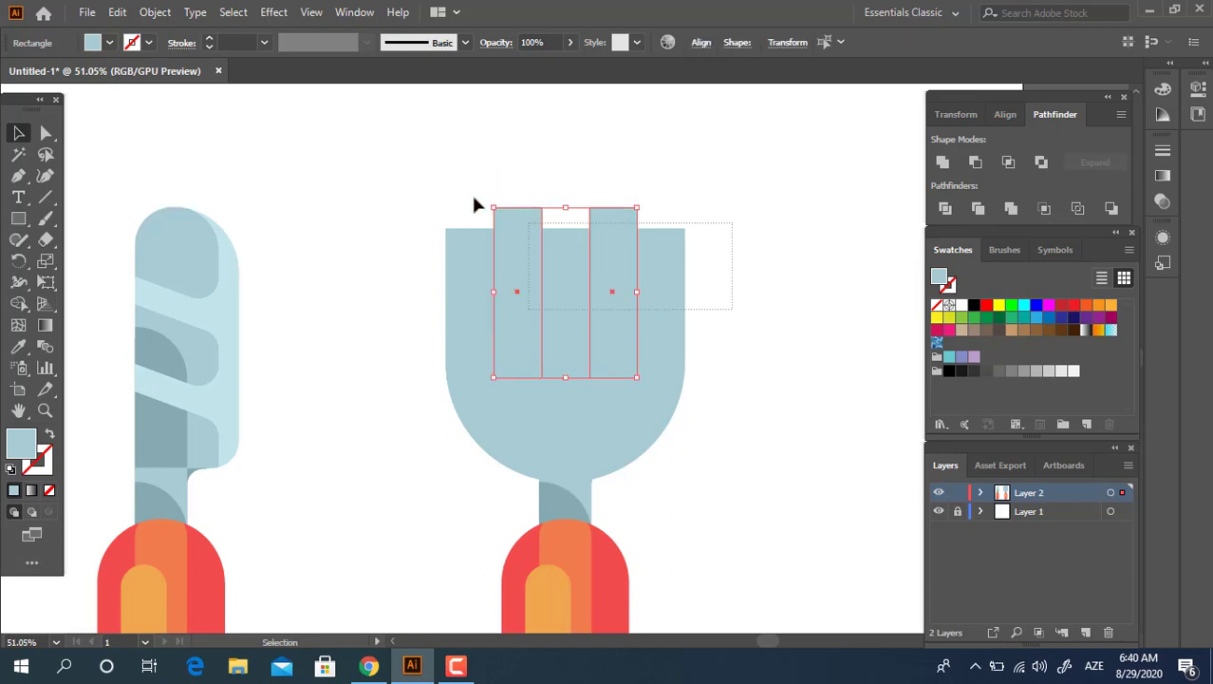
click(945, 208)
right_click(546, 277)
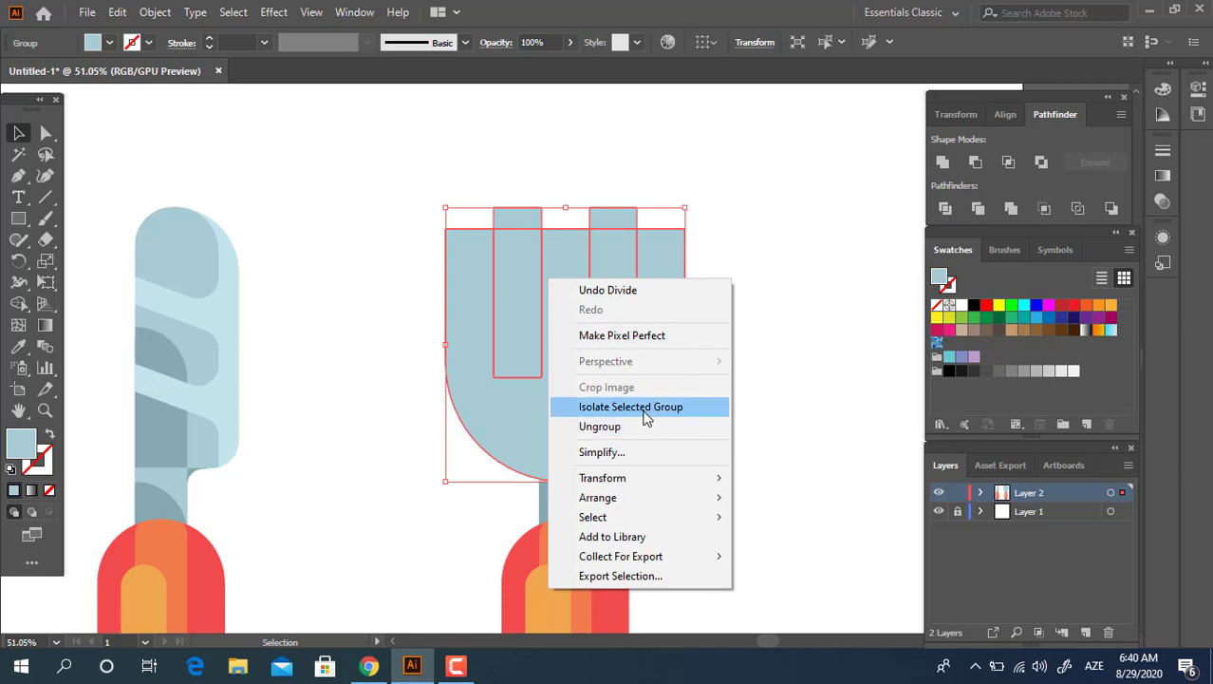
click(608, 426)
click(618, 258)
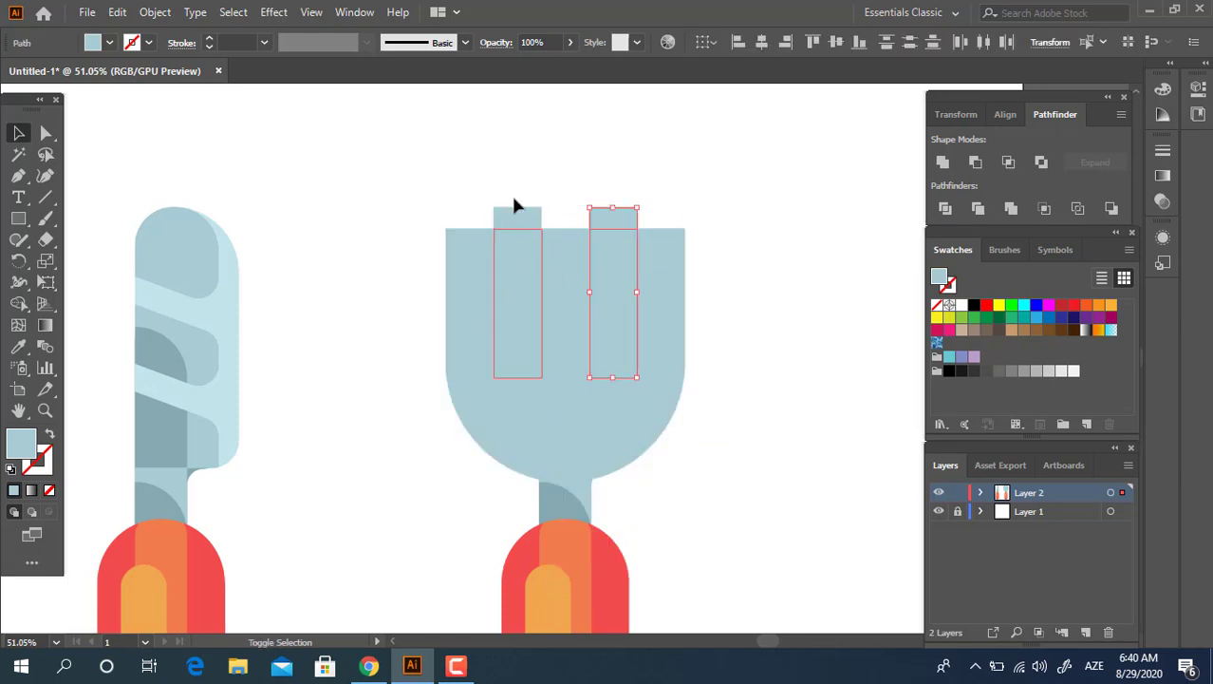
shift+click(532, 300)
key(Delete)
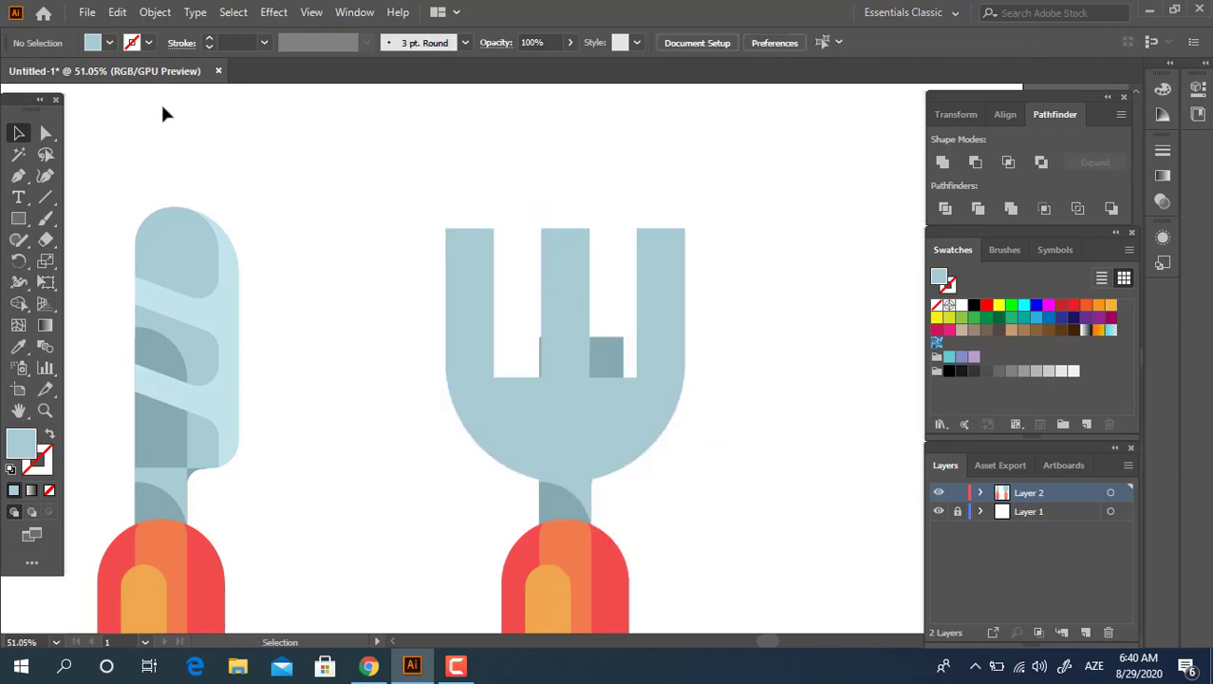
Step: Drag the fork head up off the handle and round its prong corners to about 26 px
drag(575, 416, 633, 247)
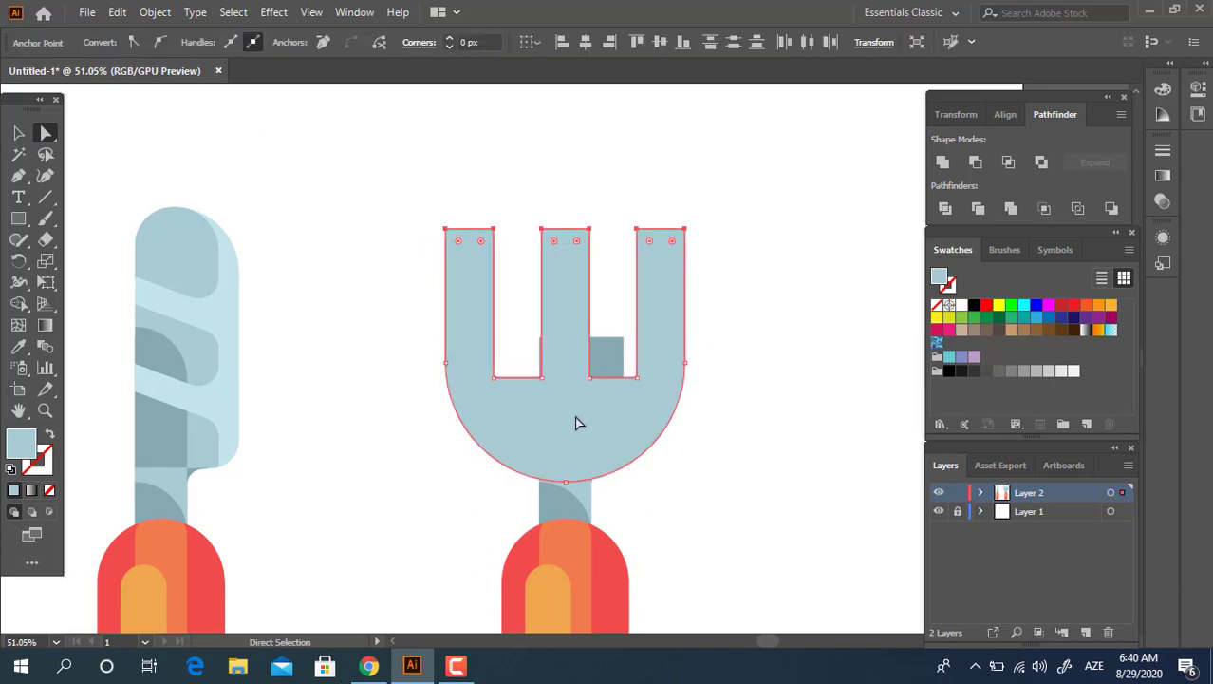
scroll(719, 418, up, 5)
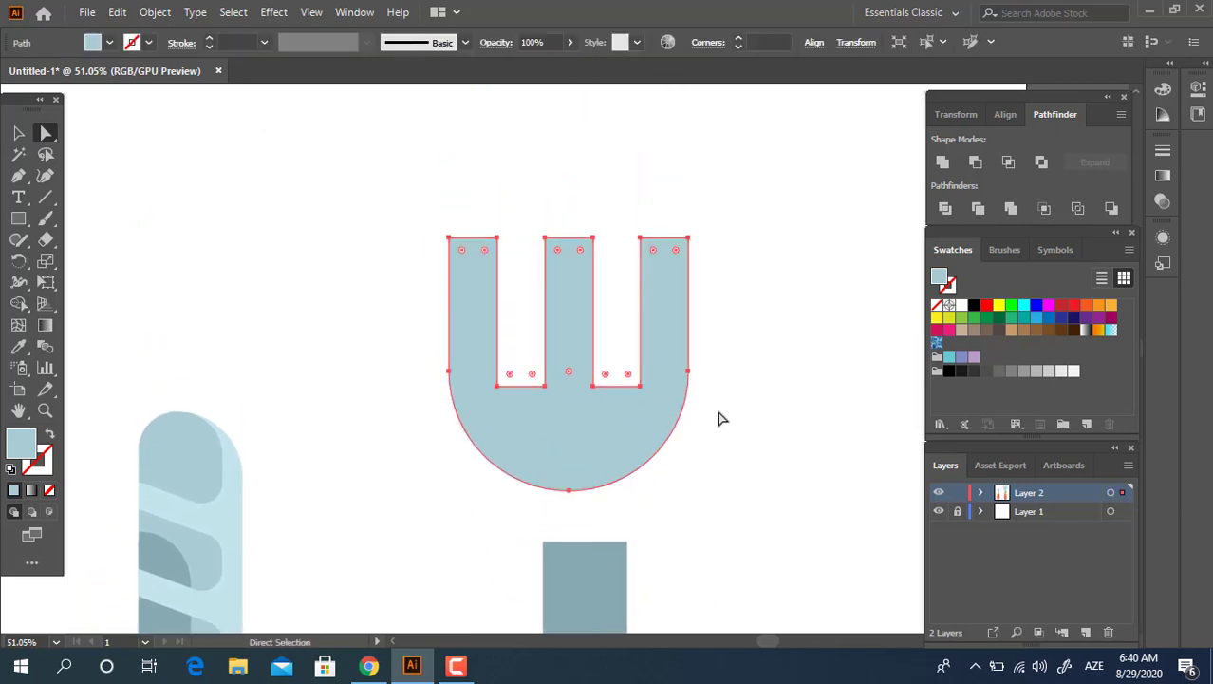
drag(716, 264, 420, 196)
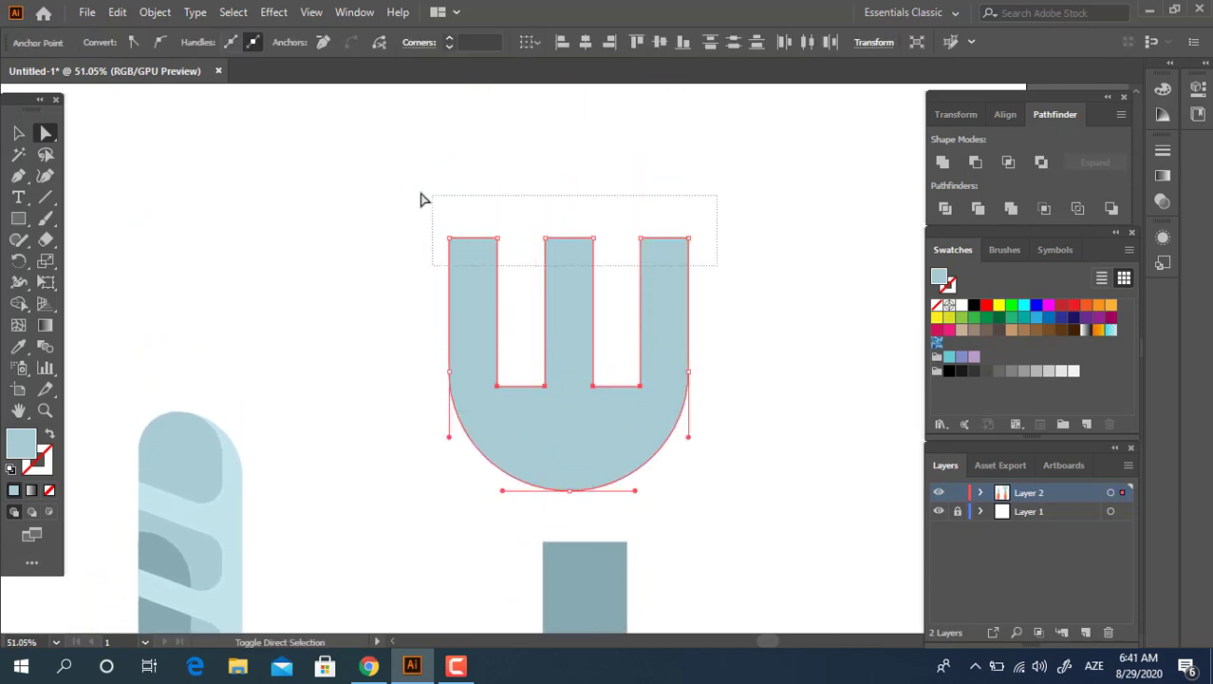
drag(469, 258, 503, 318)
Step: Zoom in, select the whole fork head and make a copy shifted downward
key(z)
mouse_move(642, 355)
mouse_down()
mouse_move(461, 292)
mouse_move(715, 395)
mouse_up()
key(v)
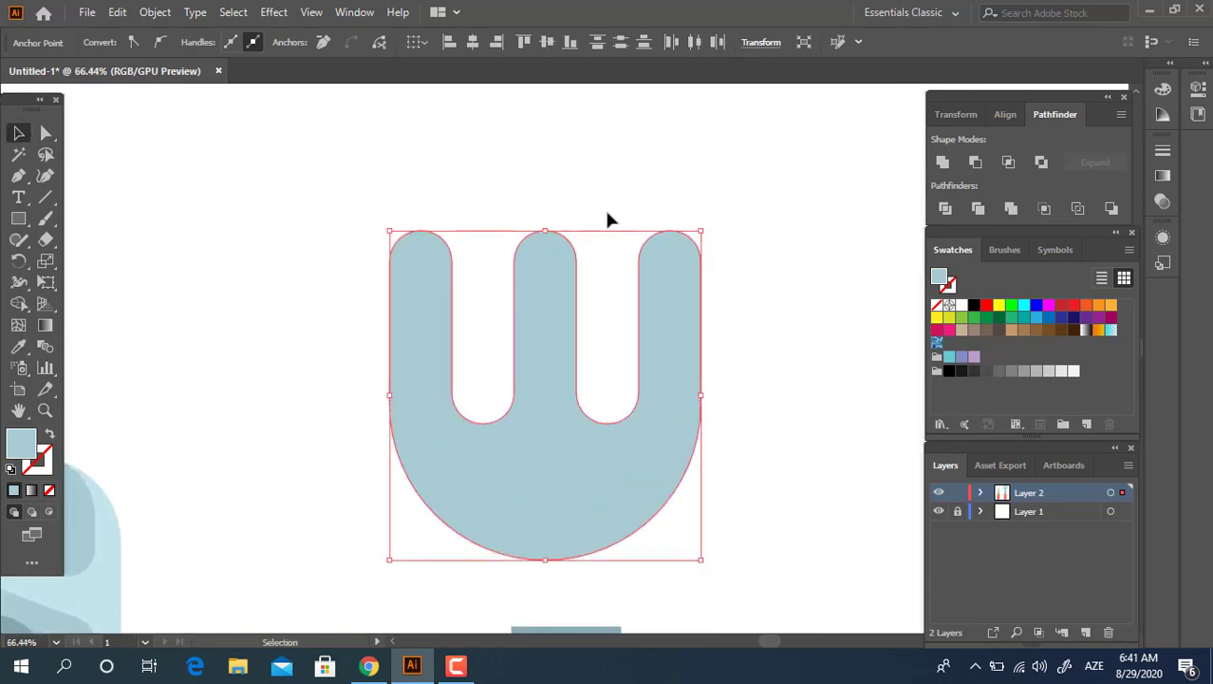
click(611, 219)
mouse_move(664, 308)
mouse_down()
mouse_move(668, 379)
mouse_move(665, 309)
mouse_up()
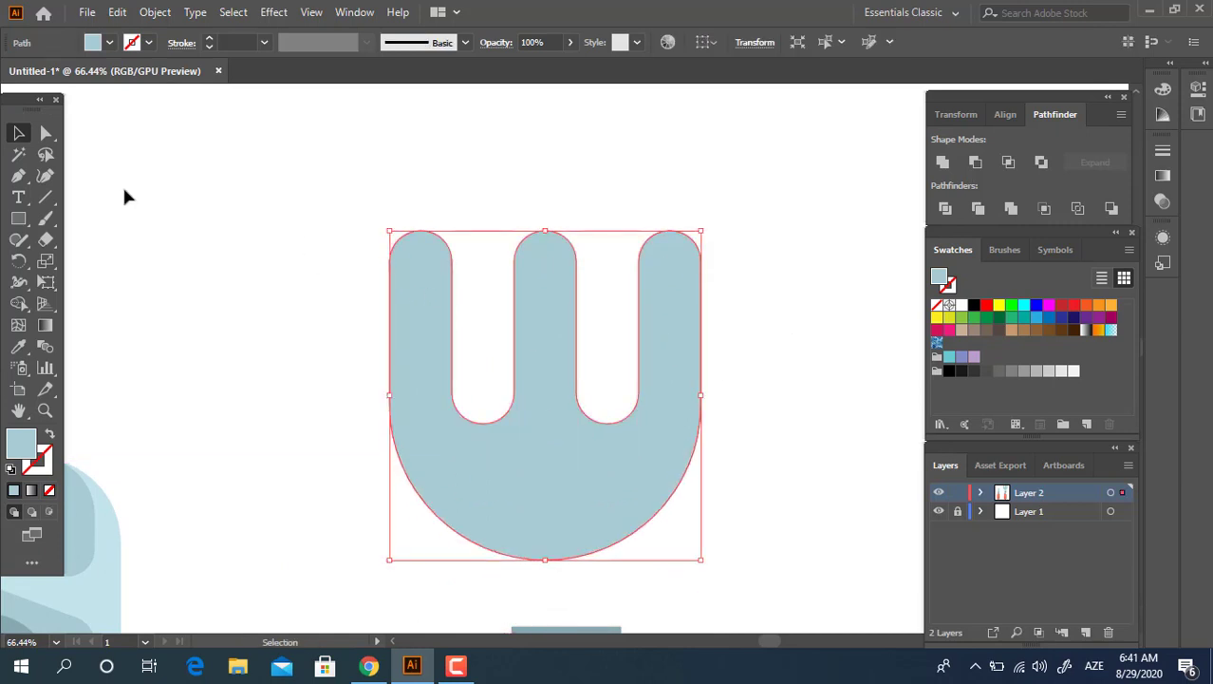
Step: Draw a circle over the fork head and give the fork copy the darker blue-grey fill
drag(14, 222, 94, 258)
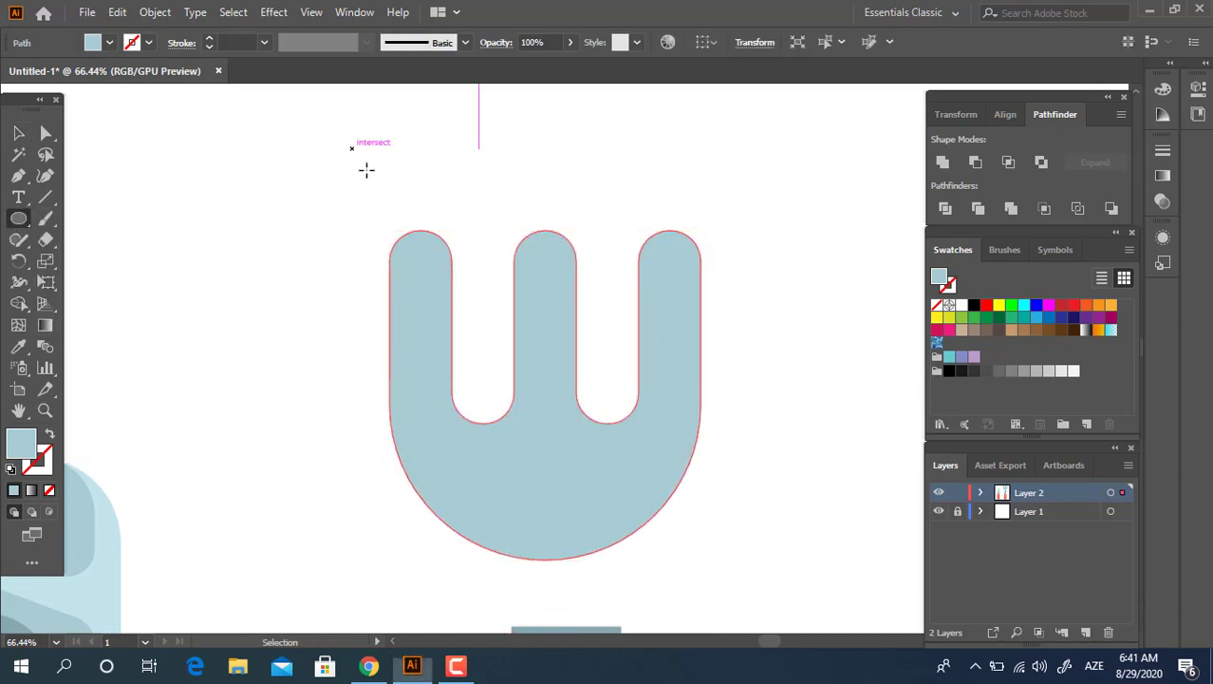
mouse_move(353, 149)
mouse_down()
mouse_move(666, 400)
mouse_move(724, 496)
mouse_up()
scroll(476, 434, down, 3)
key(v)
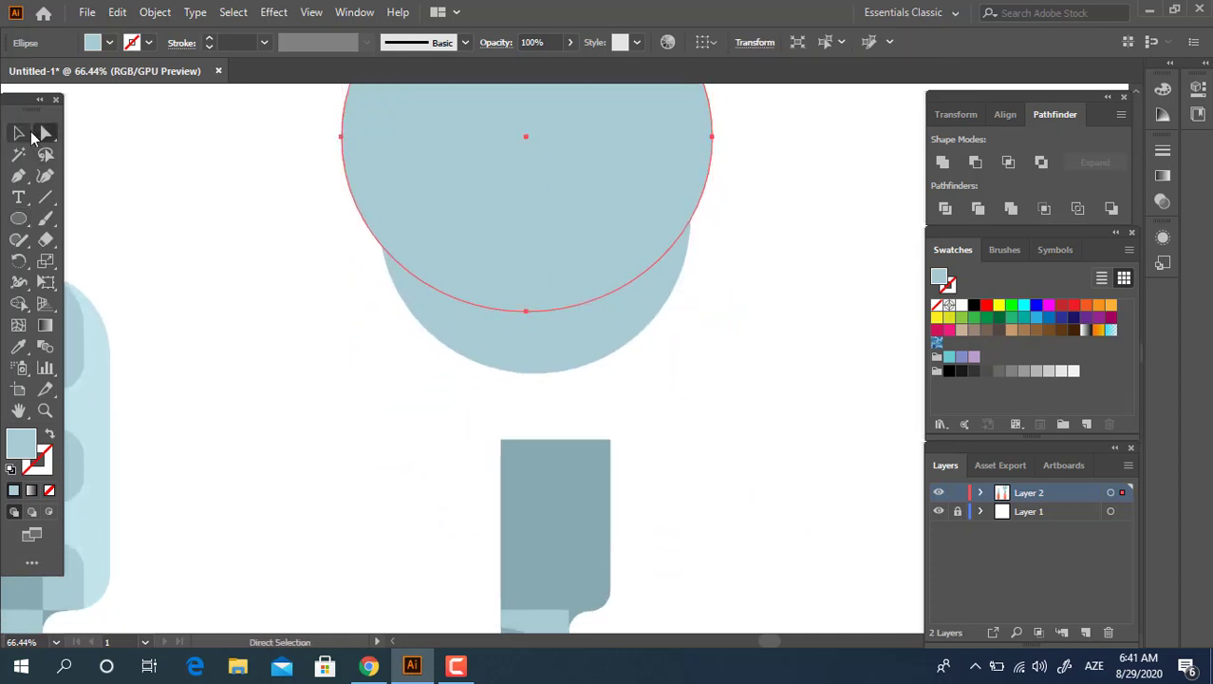
click(617, 361)
key(i)
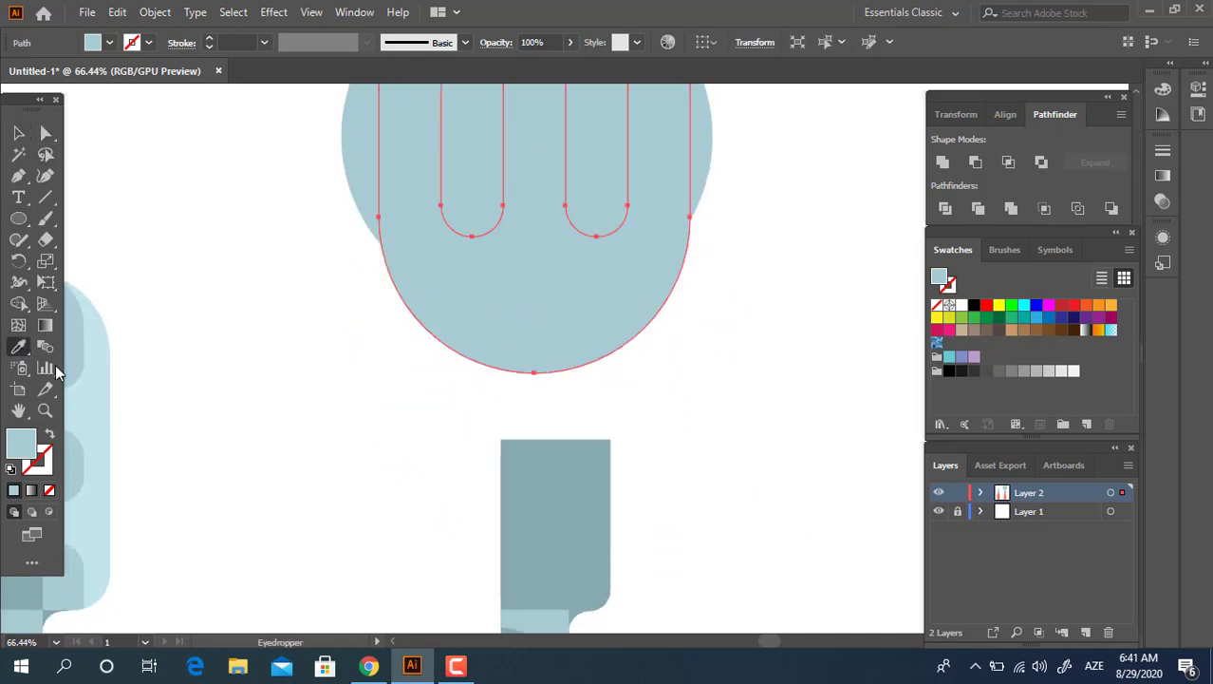
click(557, 482)
Step: Divide the circle and fork shape with Pathfinder and ungroup the resulting pieces
drag(608, 358, 587, 543)
click(19, 133)
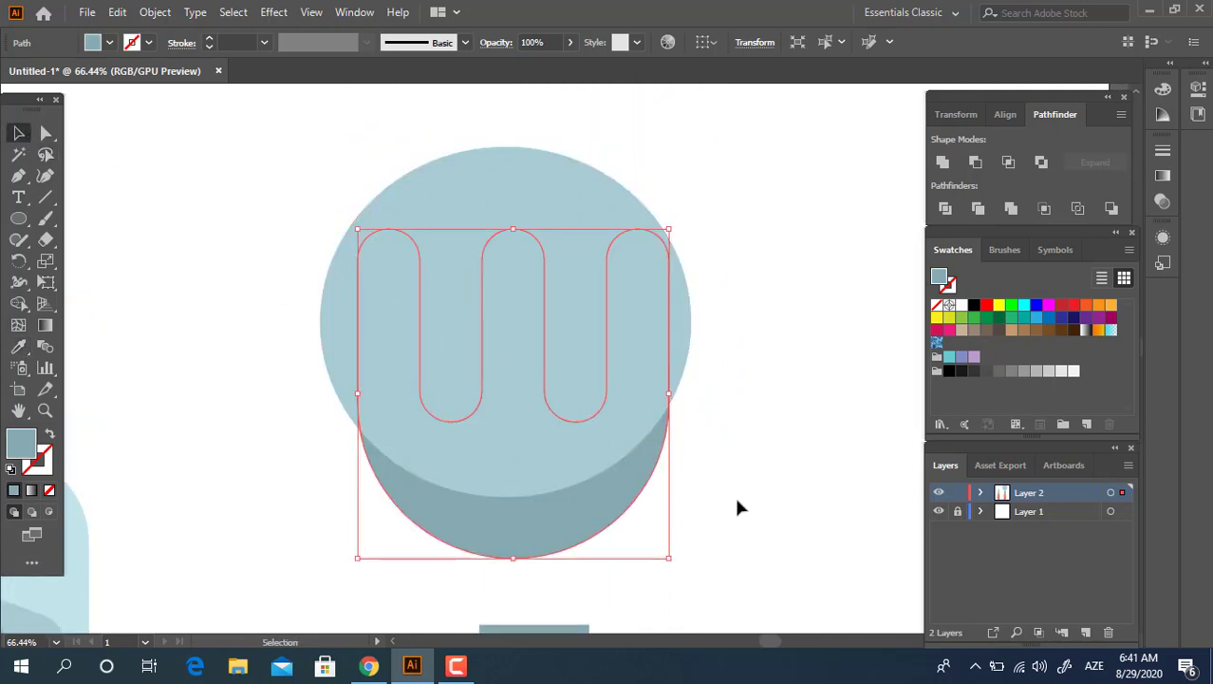
drag(737, 502, 450, 206)
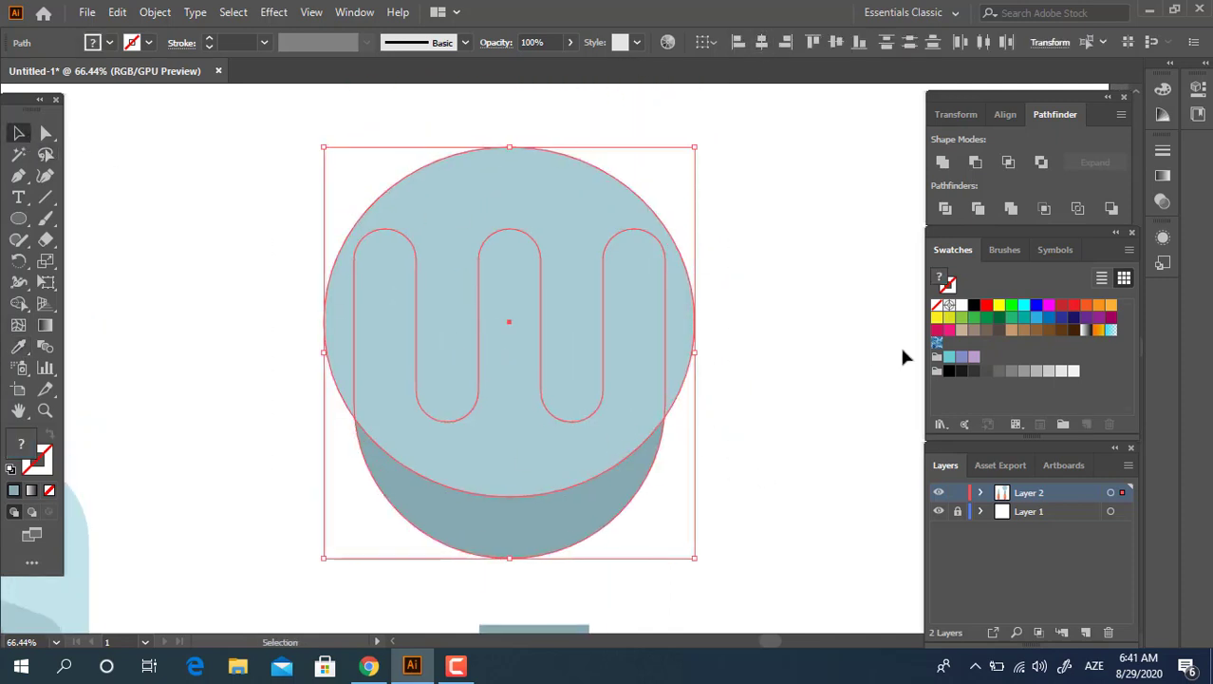
click(947, 210)
right_click(666, 415)
click(721, 236)
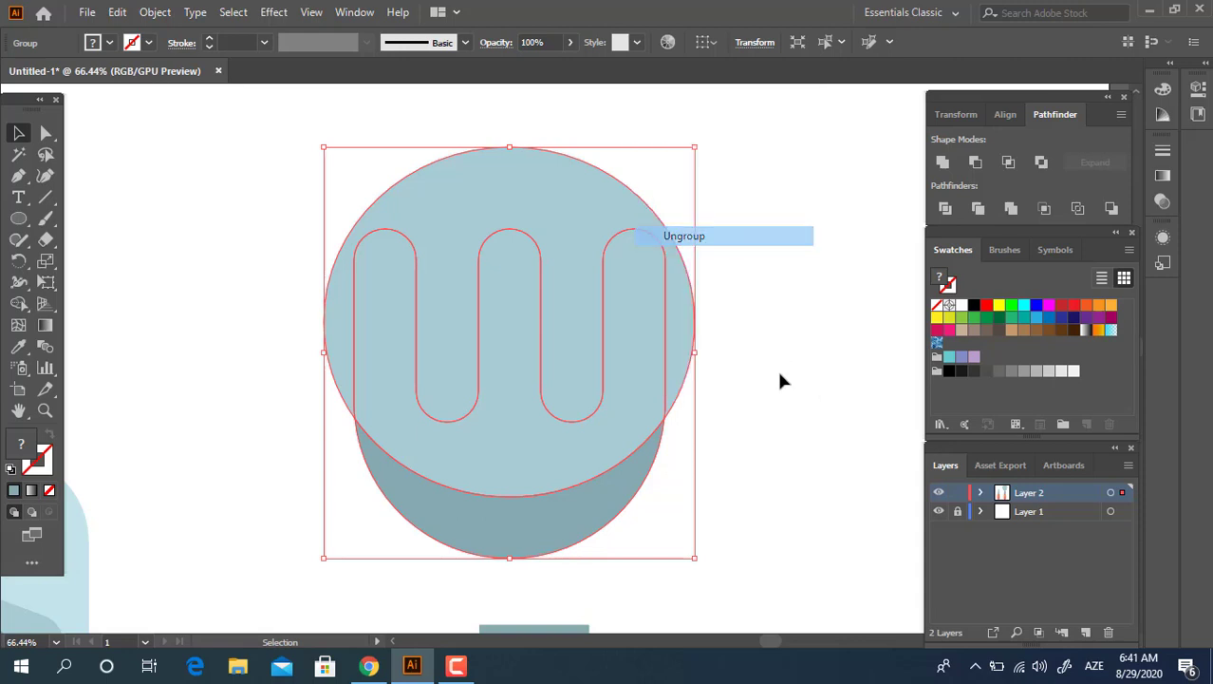
Step: Delete the leftover upper piece and duplicate the W-shaped fork head straight down
click(779, 378)
click(543, 277)
key(Delete)
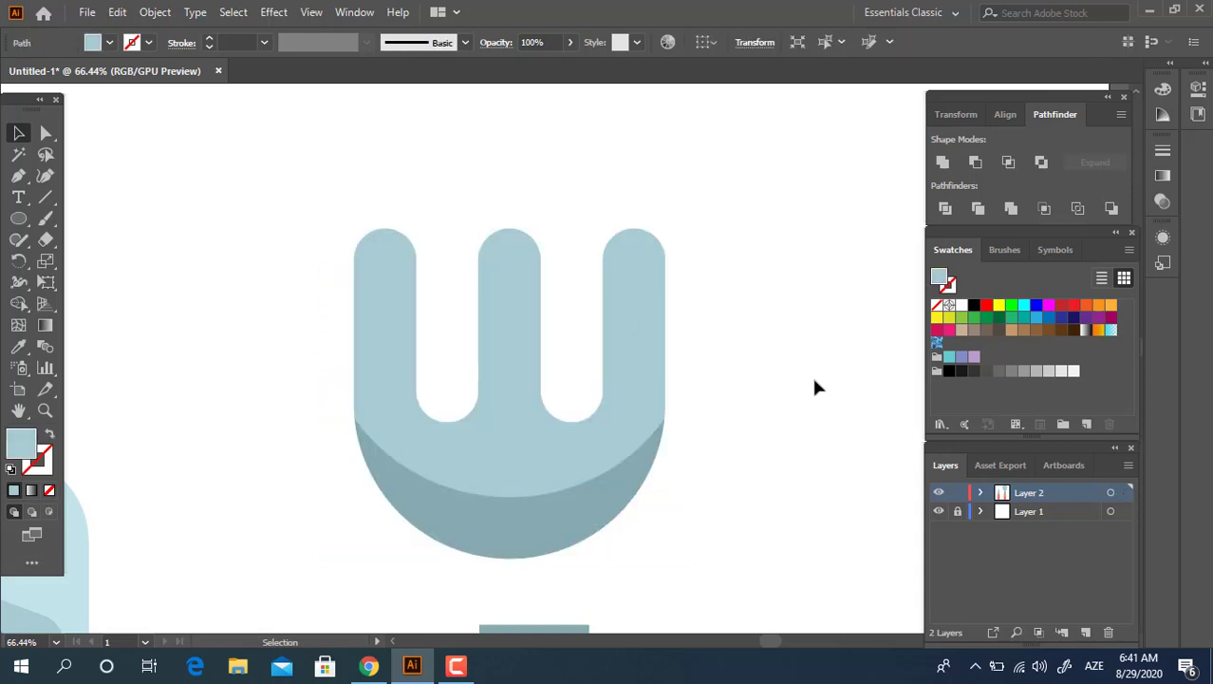
drag(650, 330, 646, 336)
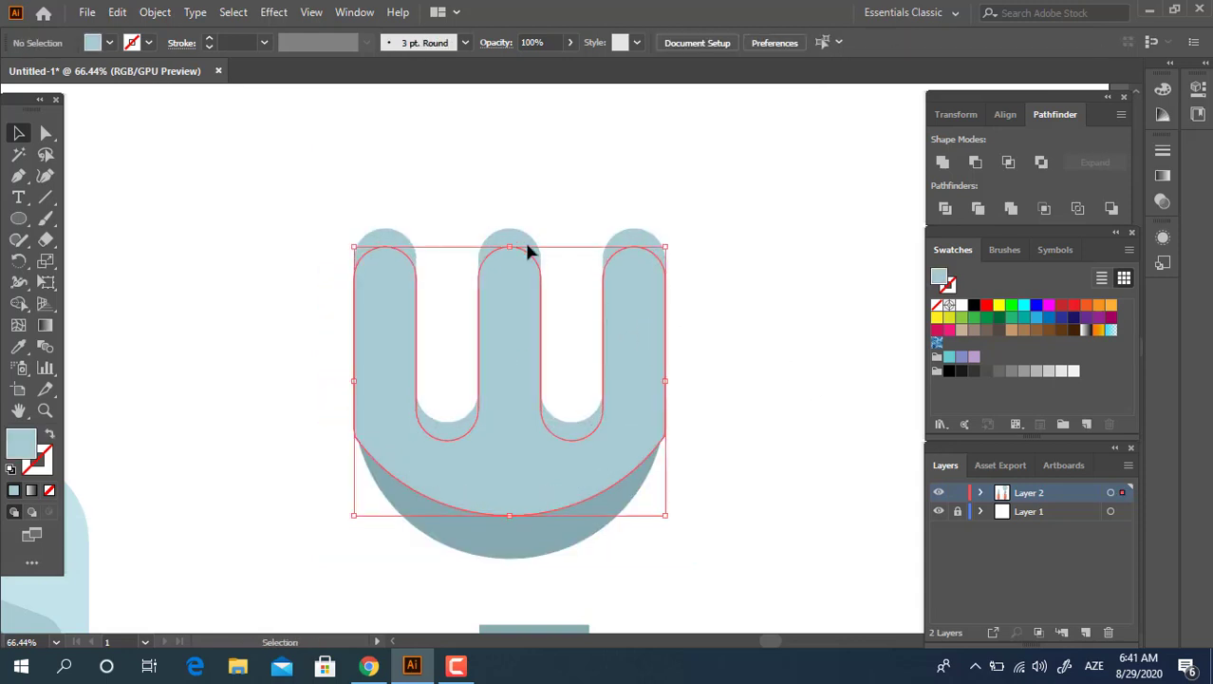
Step: Move the copy back onto the original and fill it with light blue #CDE4E8
drag(525, 250, 515, 230)
double_click(21, 443)
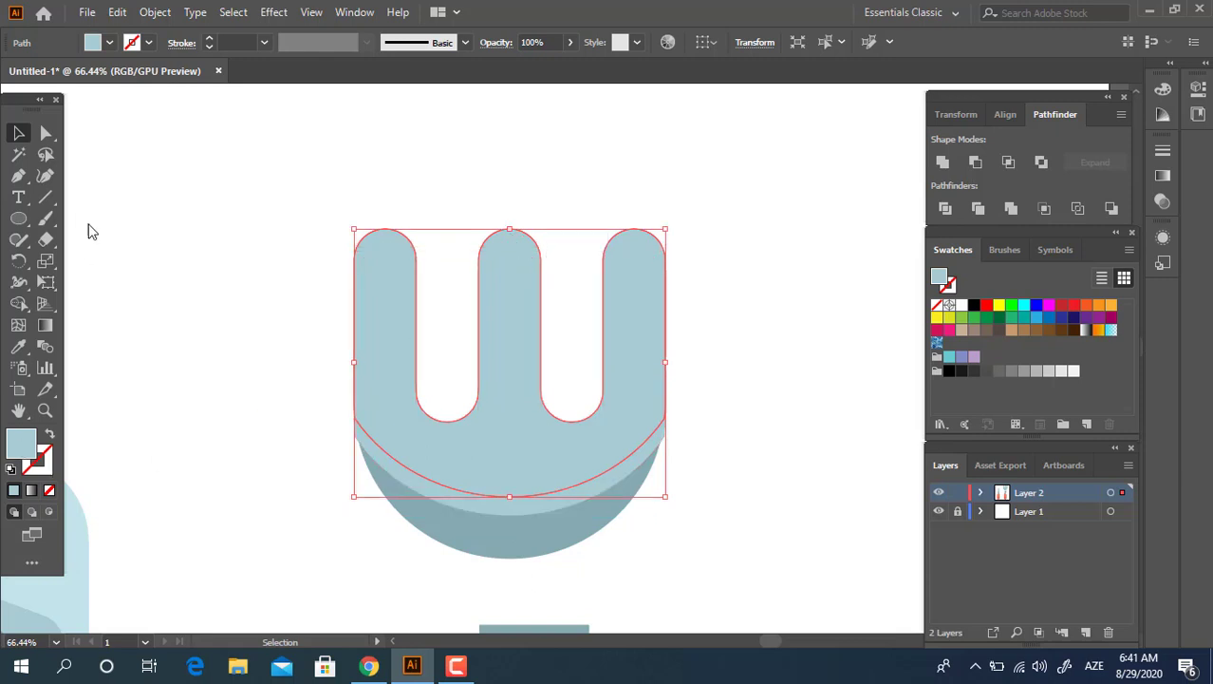
drag(61, 93, 47, 86)
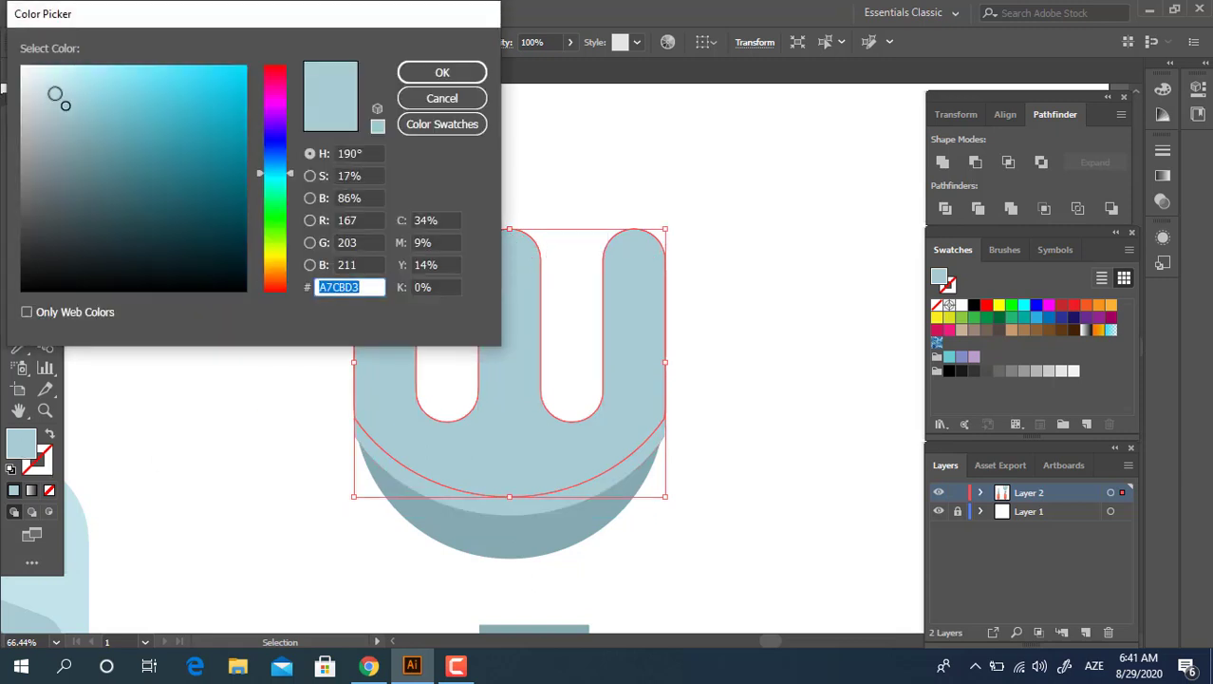
click(443, 73)
Step: Select all the head shapes, divide them with Pathfinder and ungroup the pieces
key(ctrl+a)
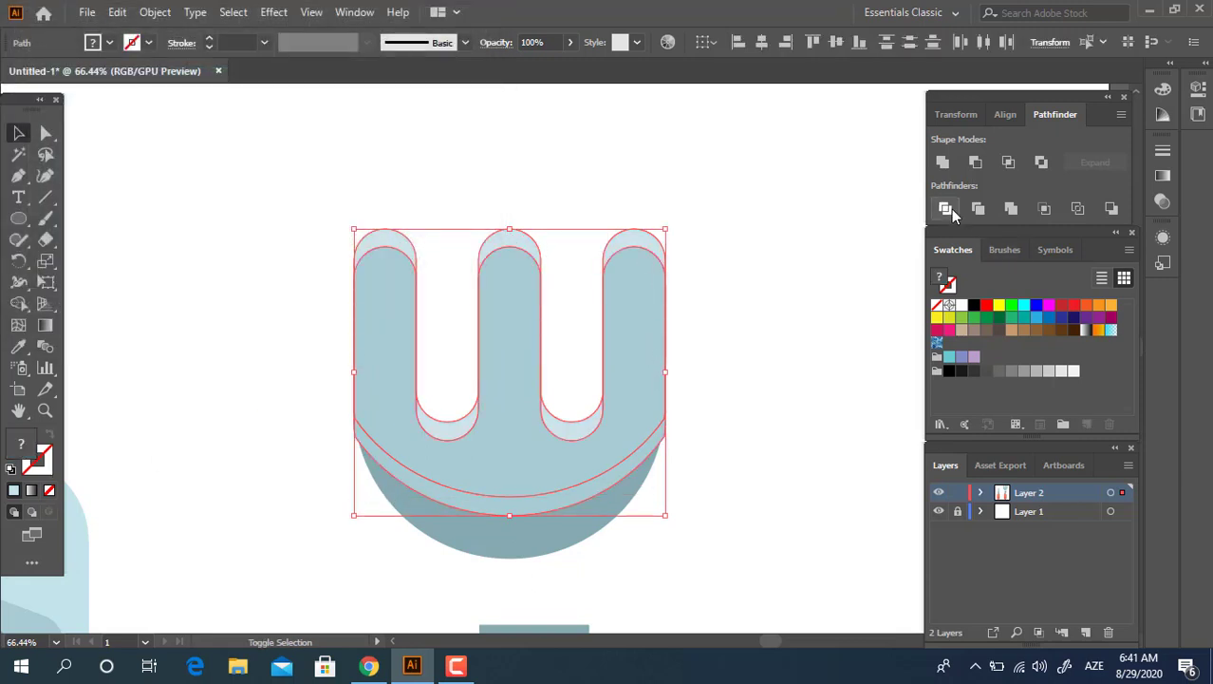
click(945, 209)
right_click(577, 401)
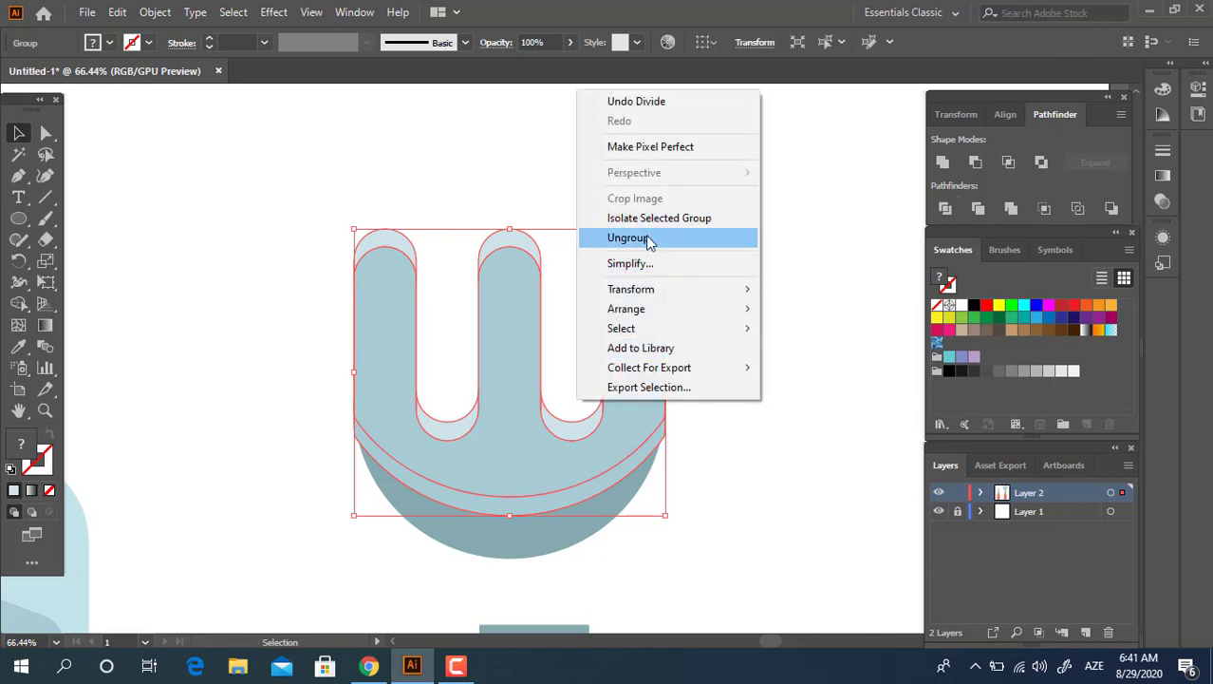
click(647, 239)
Step: Give the two half-circles between the tines the darker blue shade via Eyedropper
click(636, 465)
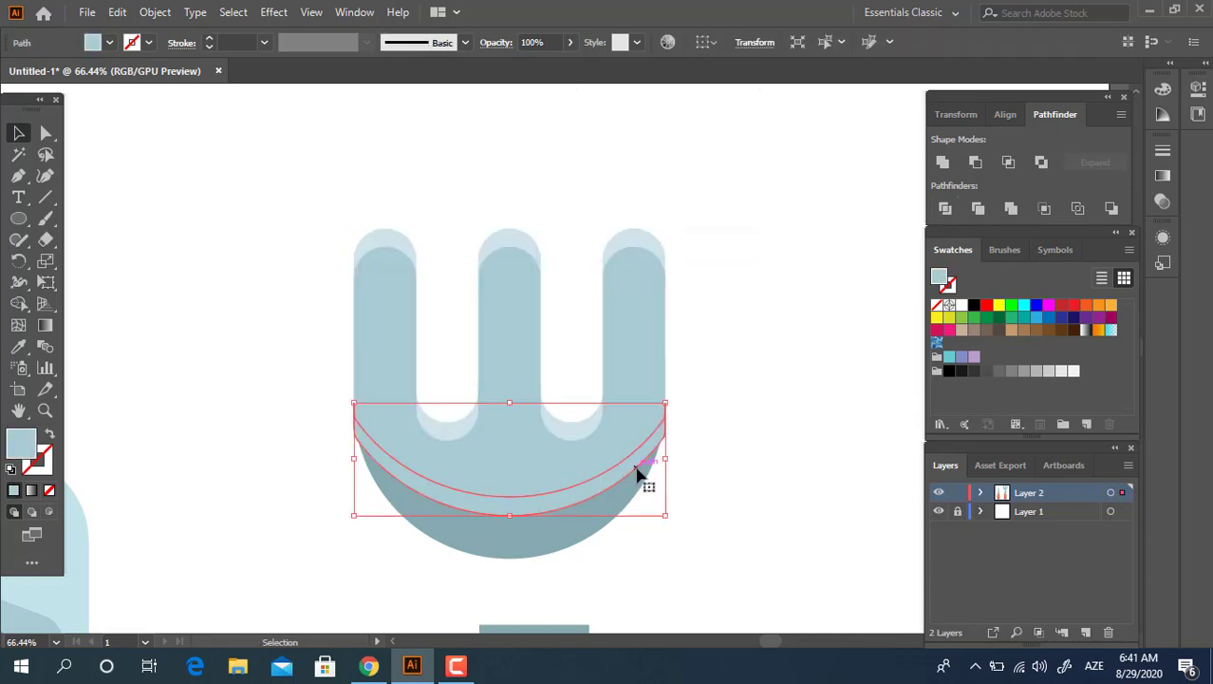
click(589, 432)
shift+click(447, 413)
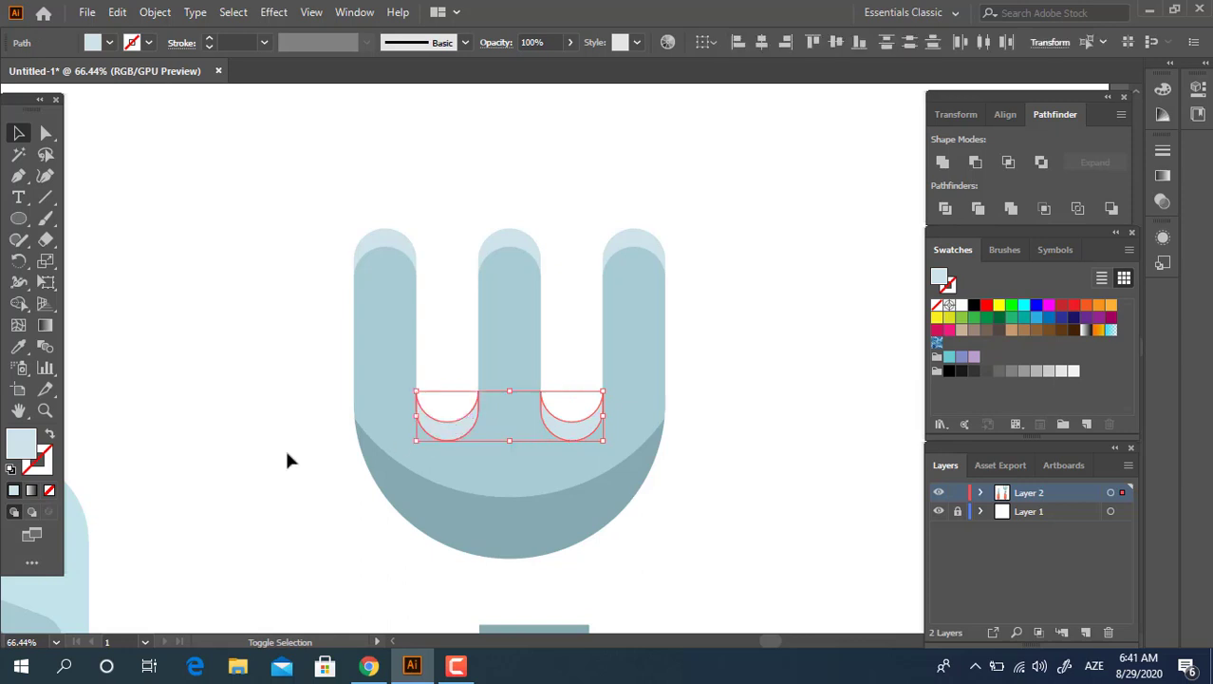
click(17, 351)
click(601, 534)
key(z)
mouse_move(786, 387)
mouse_down()
mouse_move(474, 406)
mouse_move(749, 520)
mouse_move(661, 401)
mouse_move(306, 365)
mouse_up()
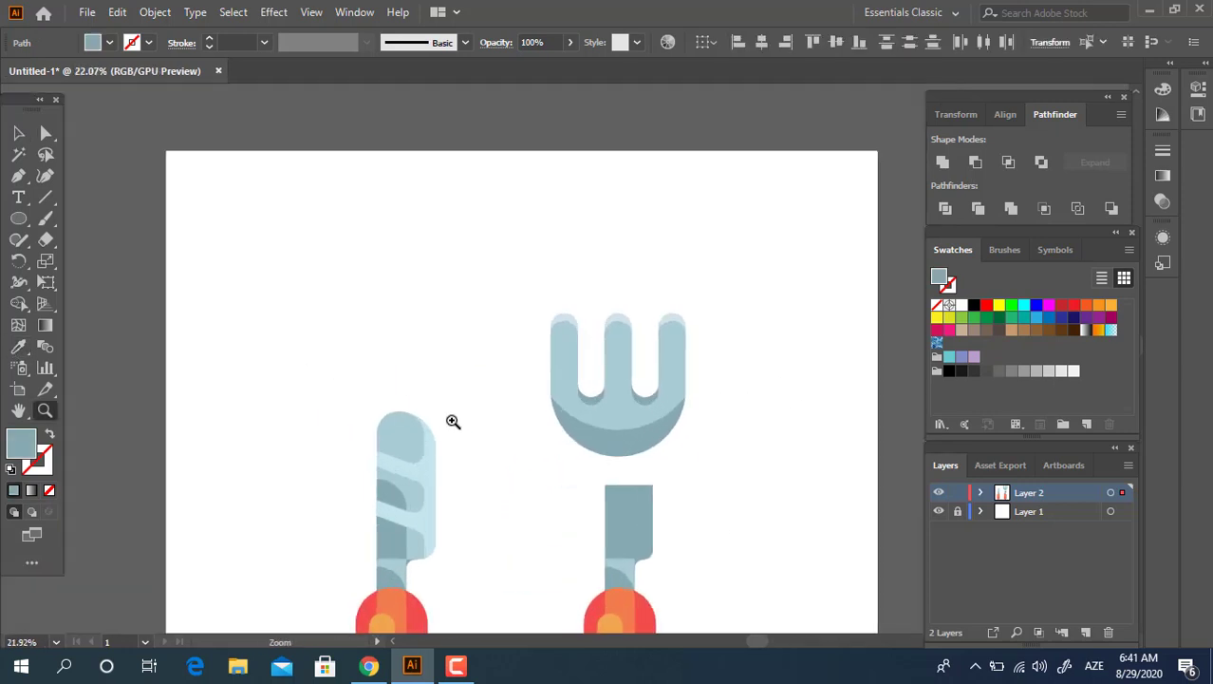
Step: Marquee-select the fork-head pieces, then reframe the view on the knife and fork
drag(452, 419, 103, 181)
key(v)
drag(731, 489, 418, 295)
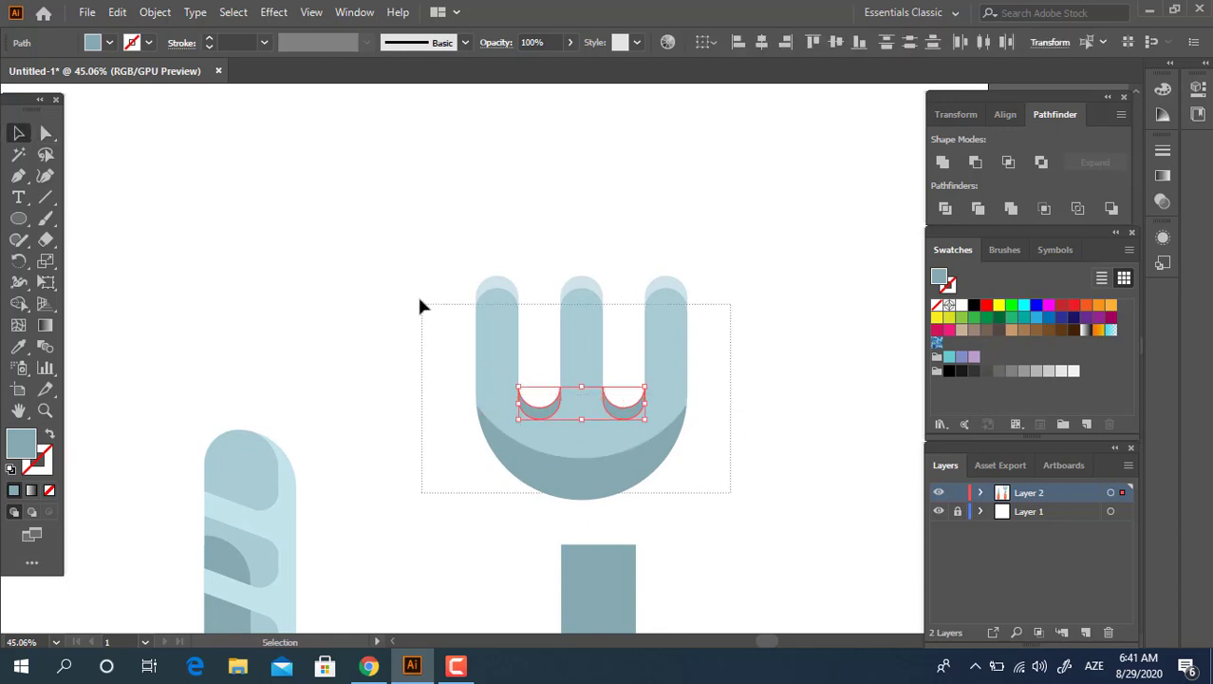
right_click(577, 339)
click(779, 420)
key(z)
drag(779, 421, 523, 428)
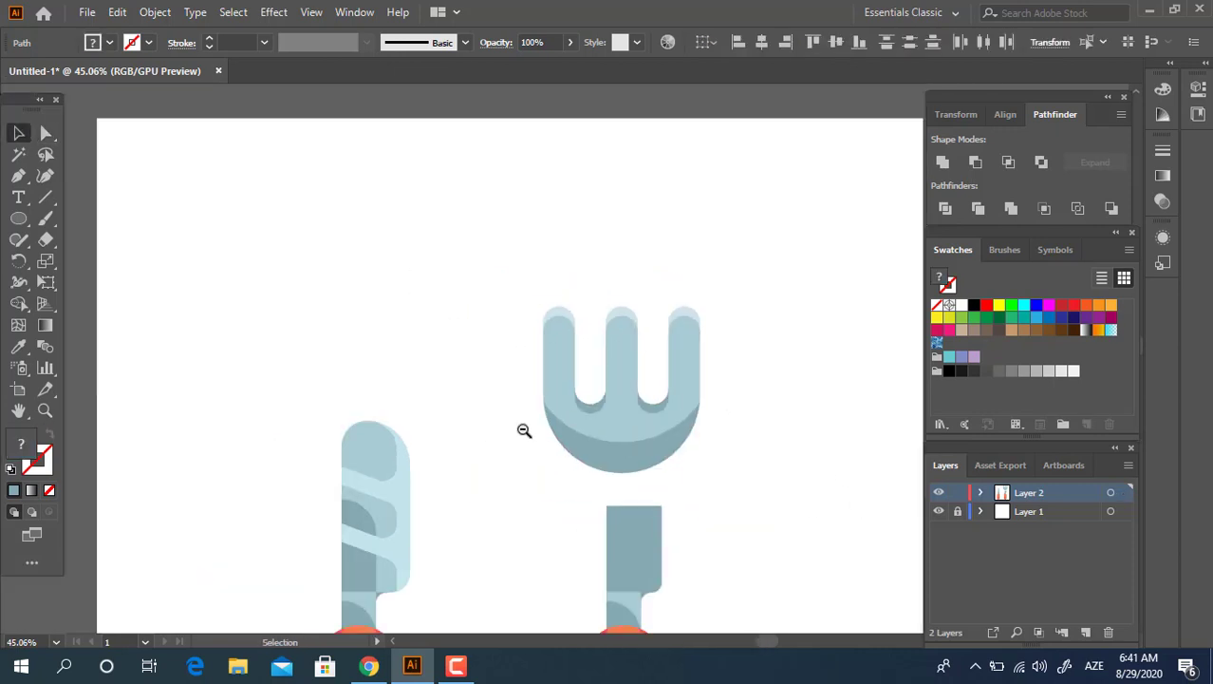
mouse_move(771, 500)
mouse_down()
mouse_move(655, 379)
mouse_move(820, 488)
mouse_up()
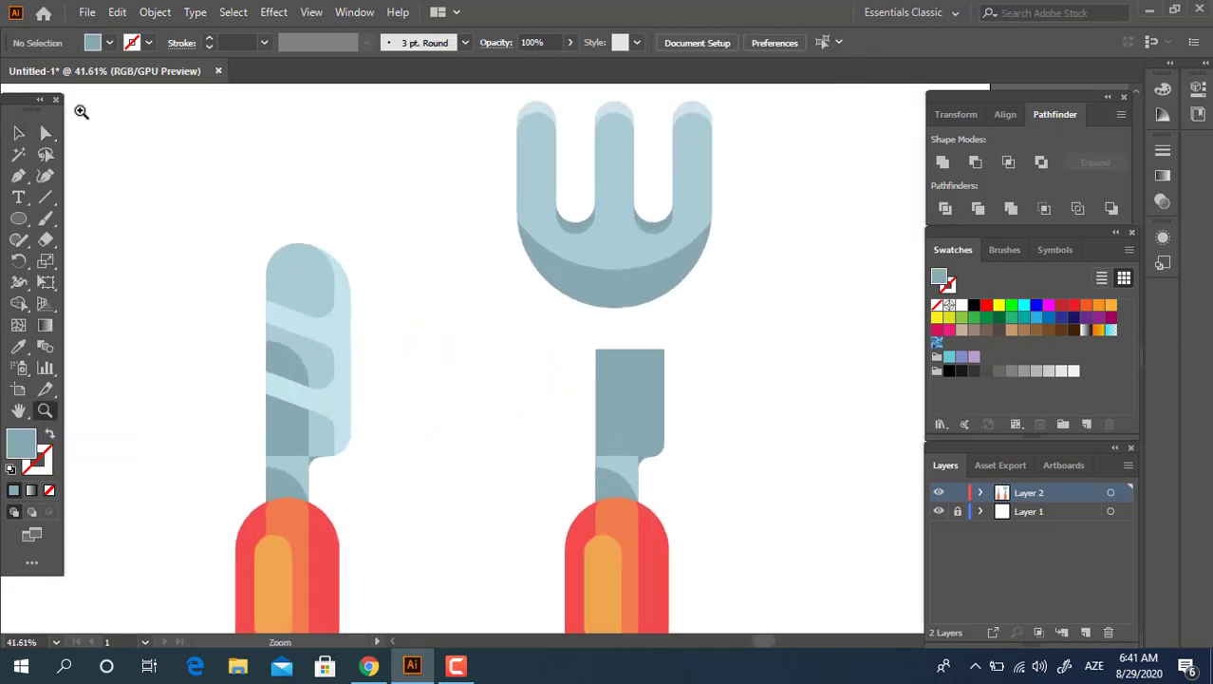
Step: Group the fork-head pieces and drag the group down toward the handle
key(v)
scroll(558, 185, up, 1)
click(634, 185)
right_click(634, 182)
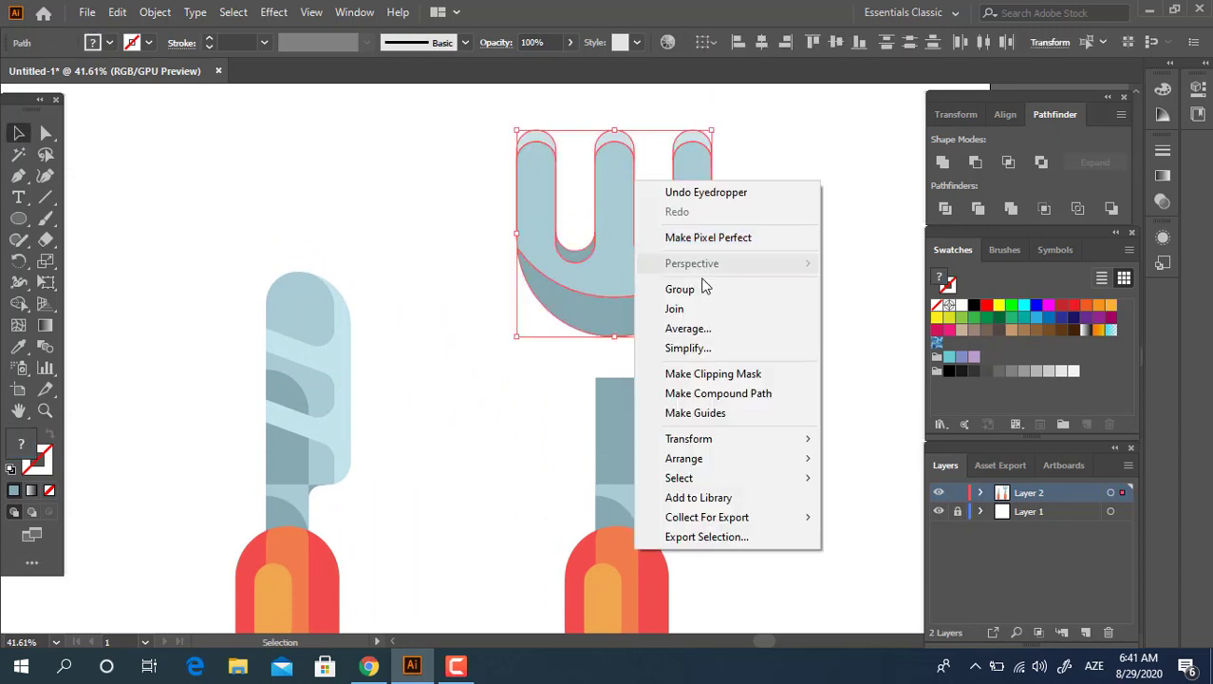
click(702, 290)
drag(666, 301, 648, 429)
click(802, 498)
Step: Fit the artboard, zoom in, and move the fork head down onto the handle stem
key(z)
key(ctrl+0)
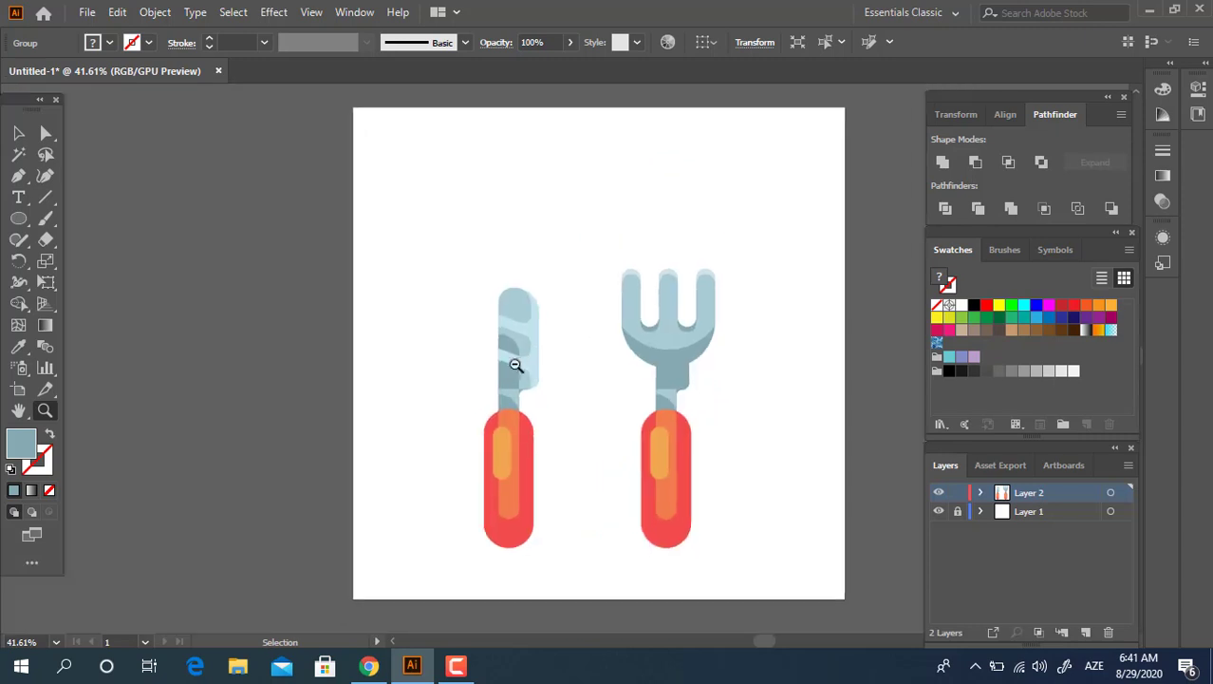
click(539, 367)
key(v)
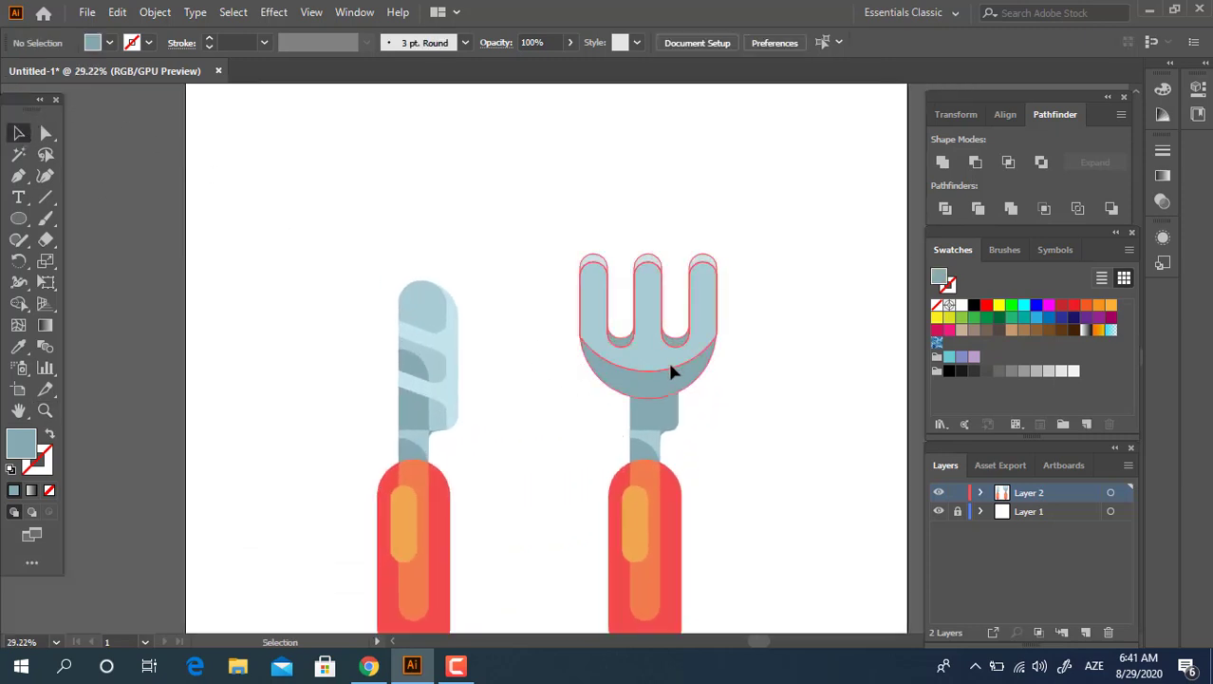
drag(673, 369, 672, 393)
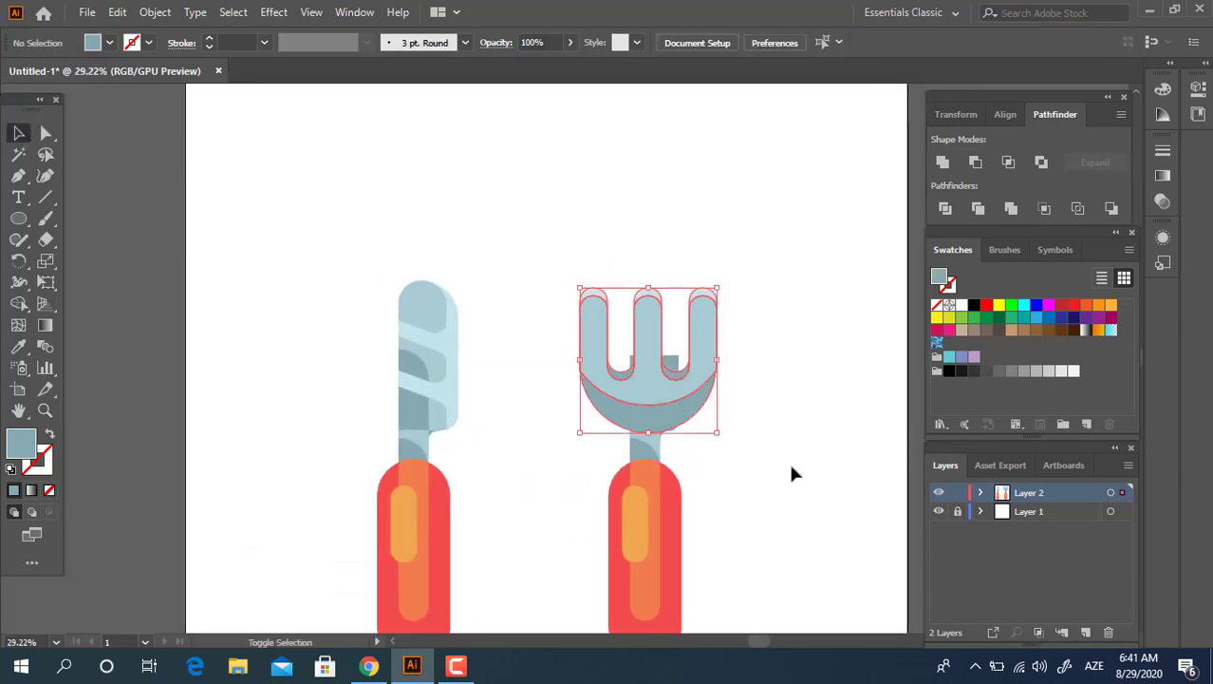
click(791, 465)
scroll(795, 335, down, 2)
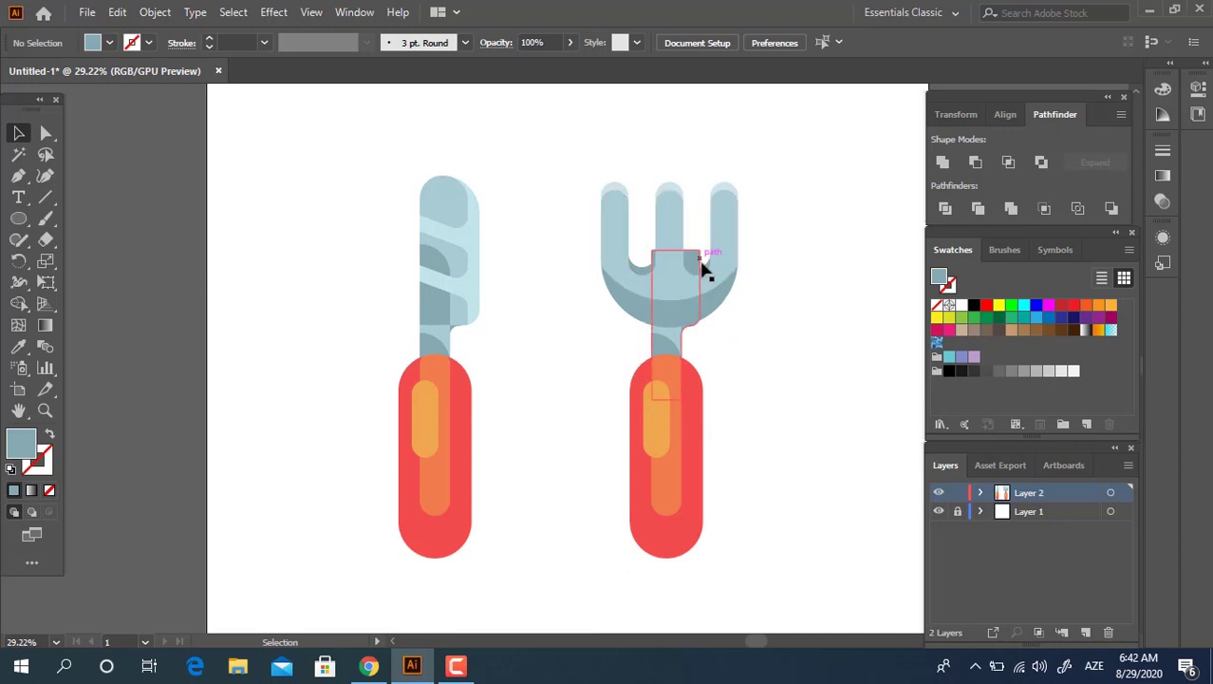
Step: Drag the stem's top anchors down below the tine gap and round its top corners
key(z)
click(858, 422)
click(653, 414)
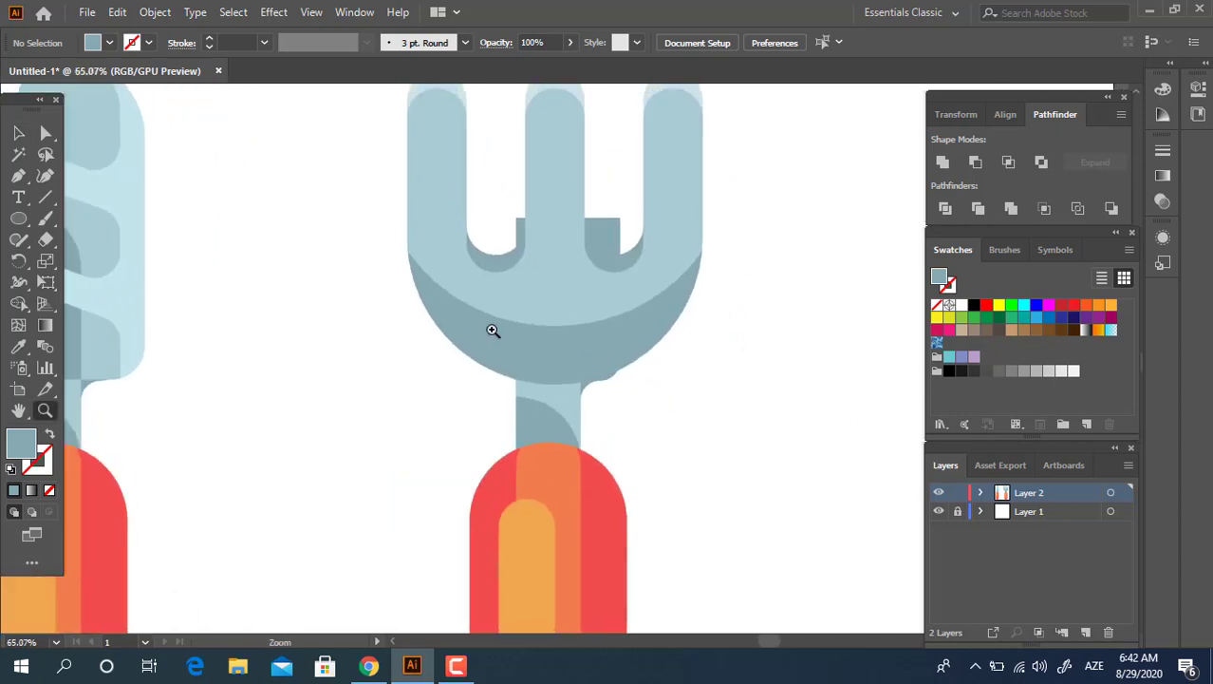
click(18, 135)
click(569, 140)
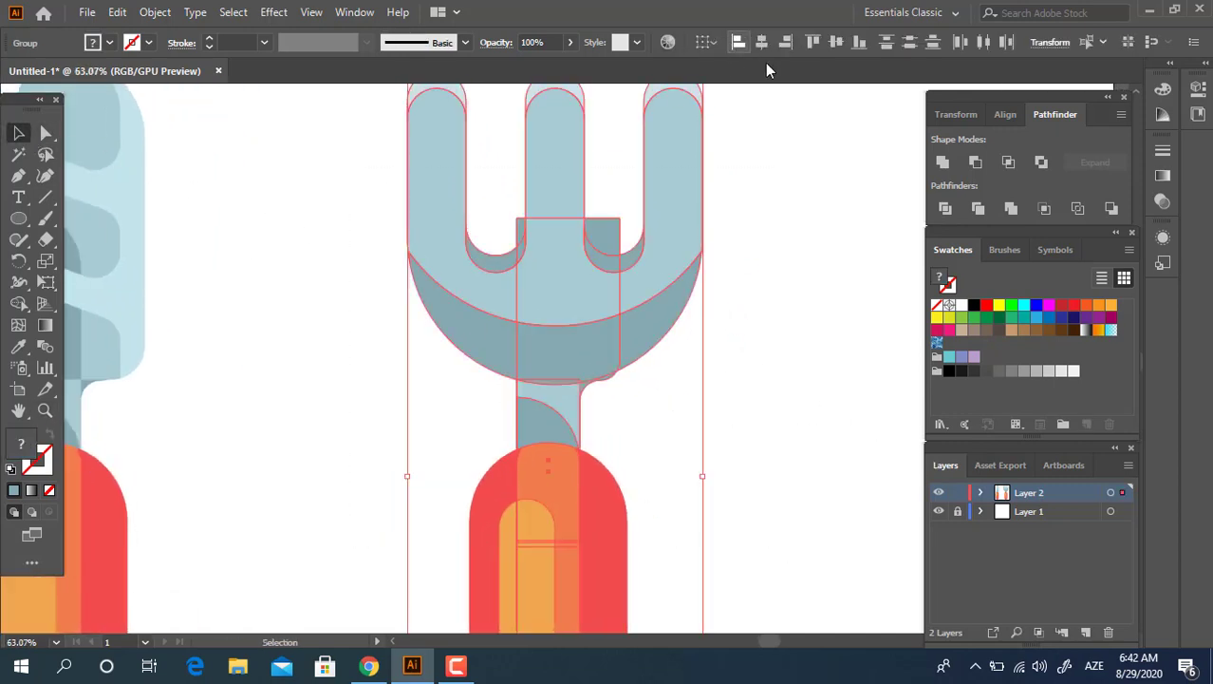
click(794, 288)
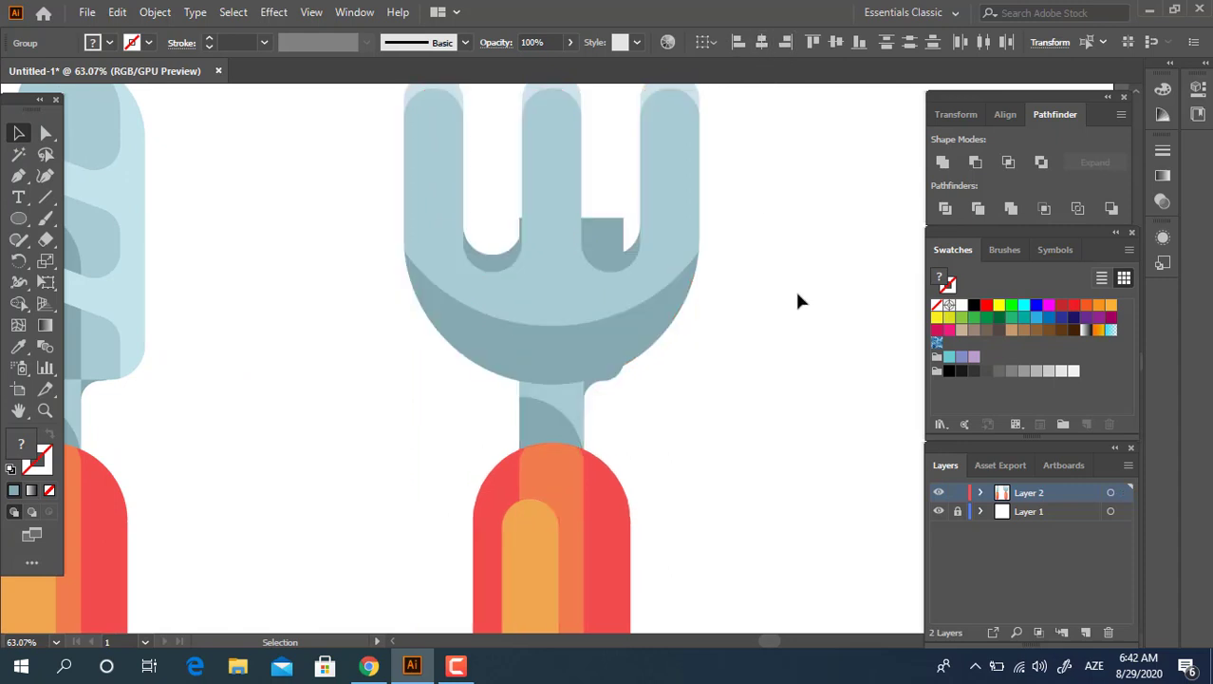
click(600, 251)
key(a)
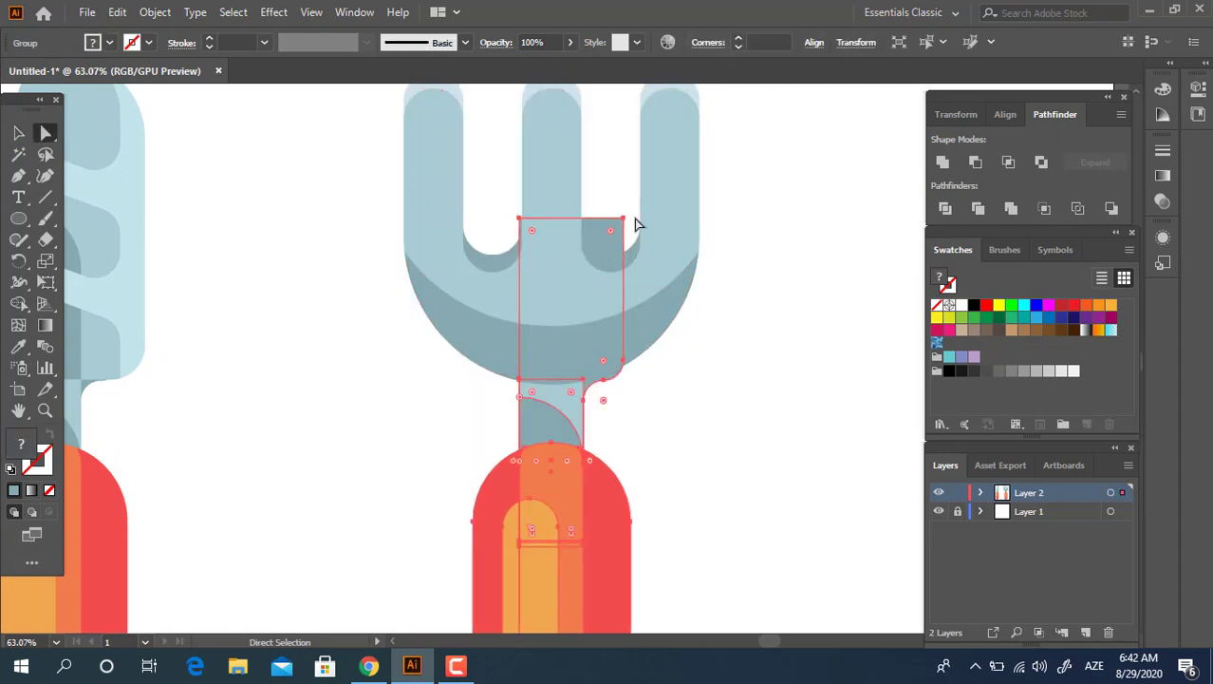
click(565, 246)
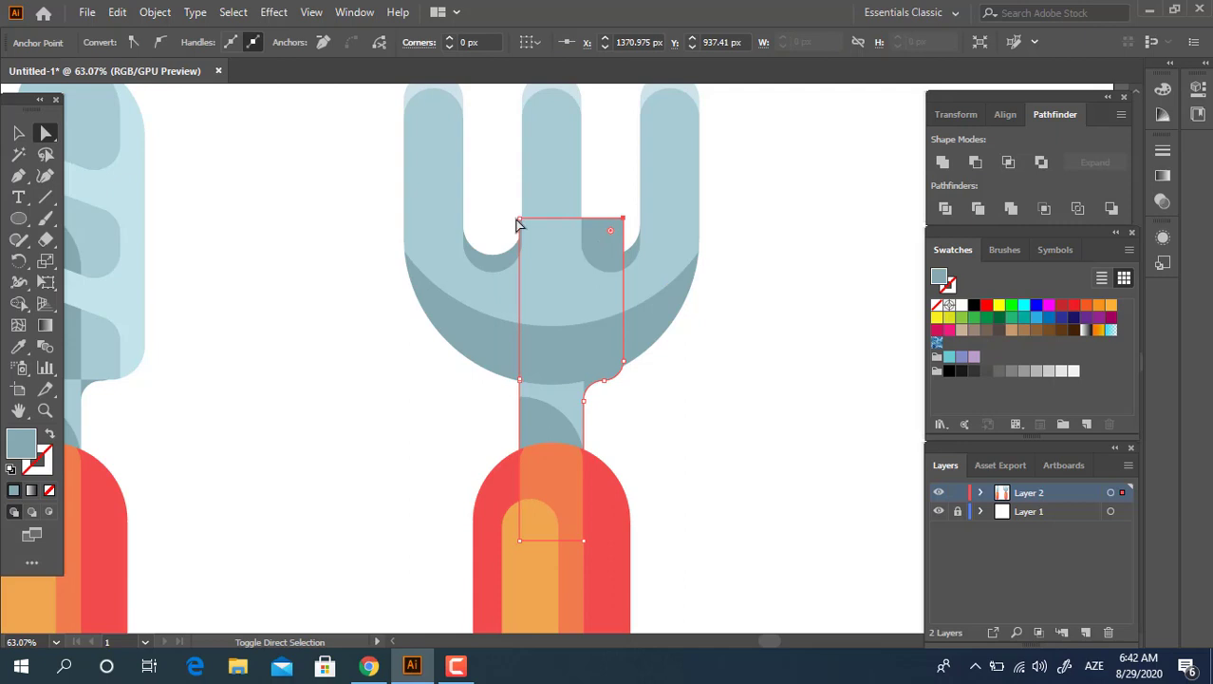
drag(594, 220, 594, 310)
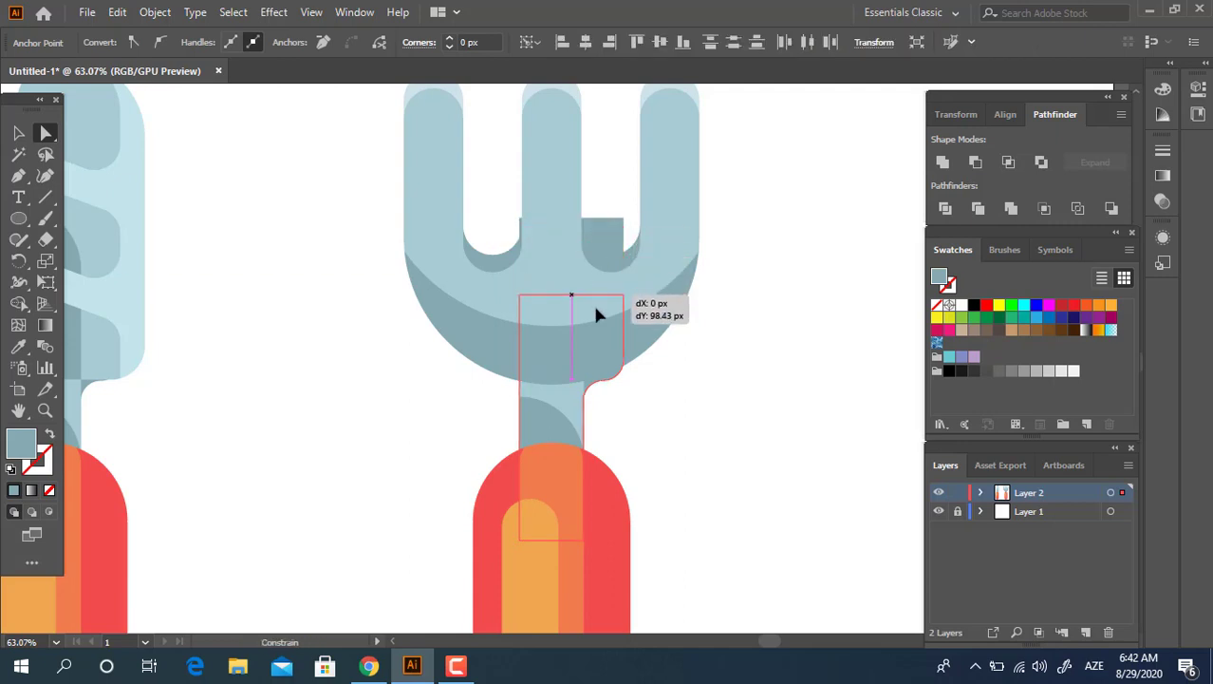
mouse_move(626, 405)
mouse_down()
mouse_move(608, 378)
mouse_move(582, 237)
mouse_up()
click(683, 416)
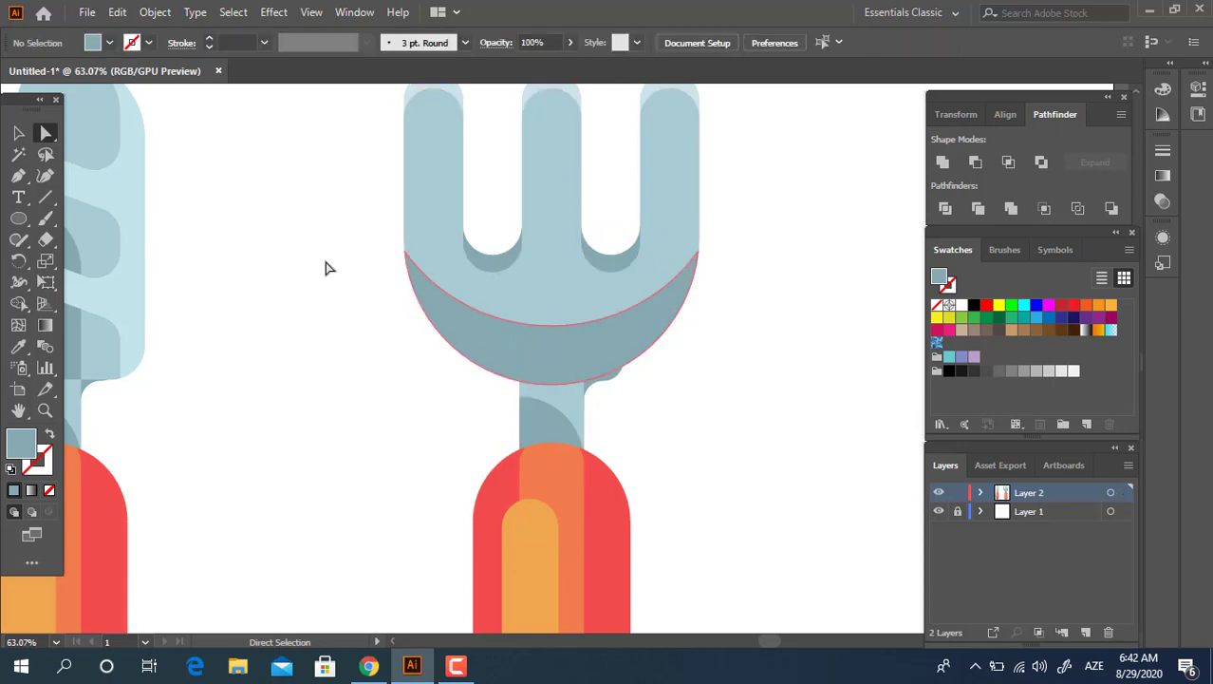
Step: Adjust the fork head's position and zoom out to the whole artboard
key(v)
drag(662, 328, 739, 415)
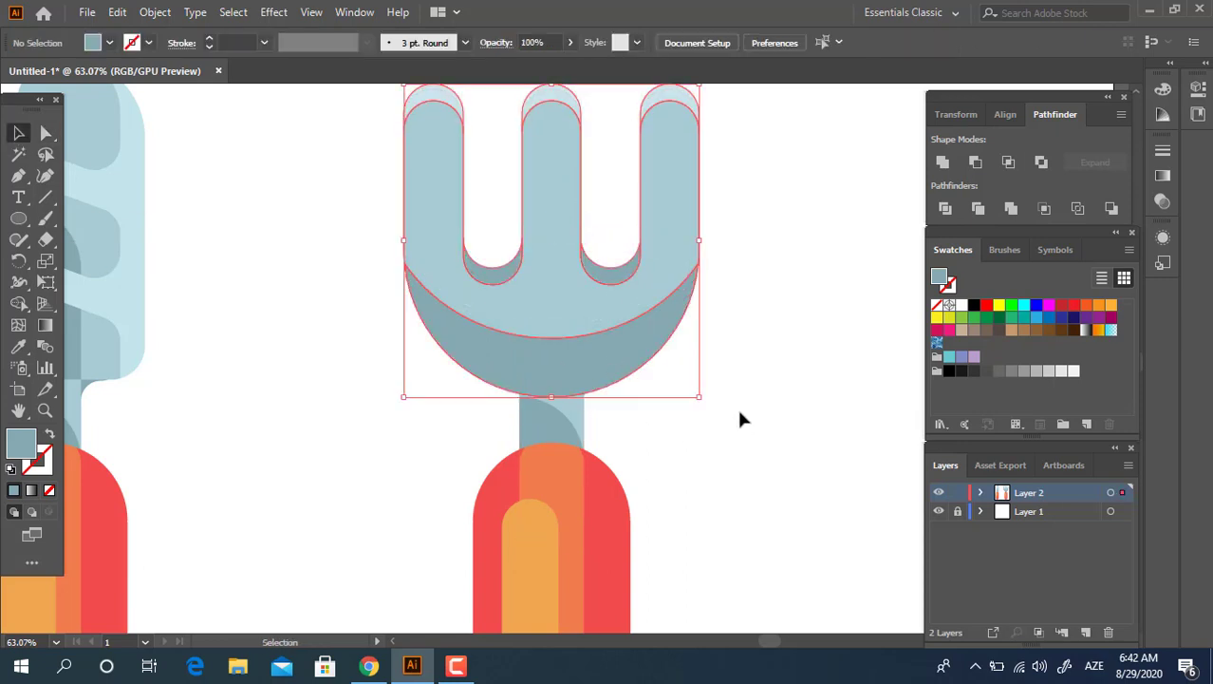
key(z)
alt+click(350, 386)
Step: Ungroup the fork and move it closer to the knife
drag(596, 377, 680, 402)
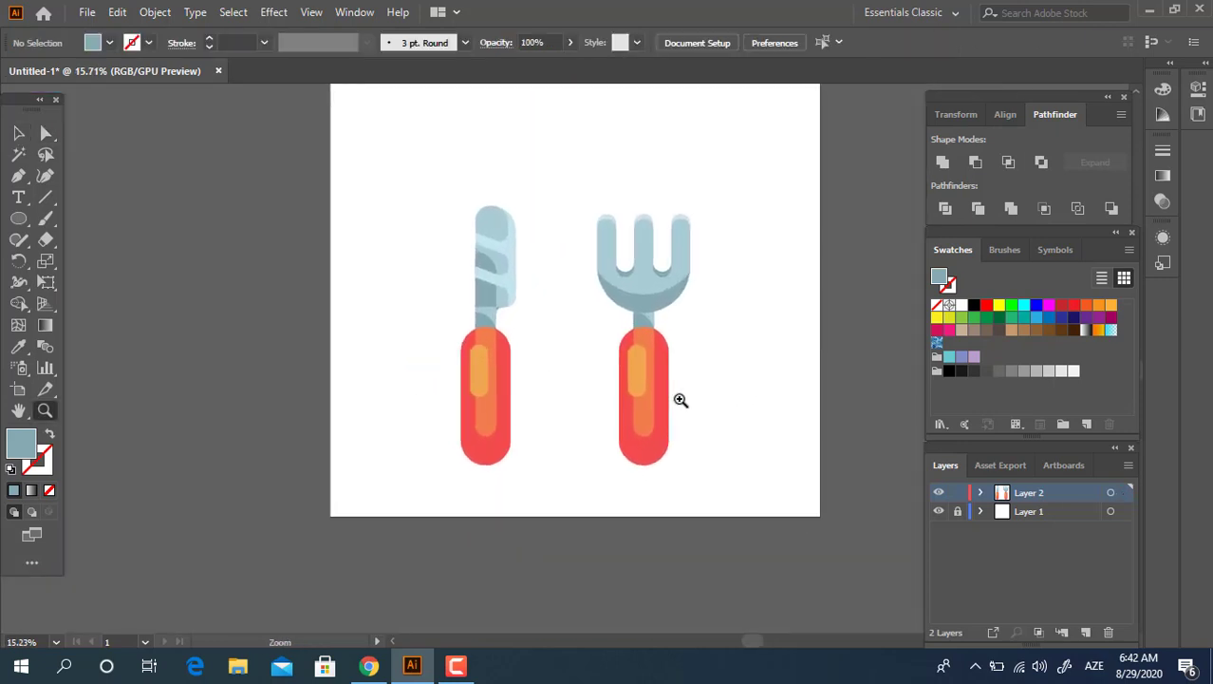
key(v)
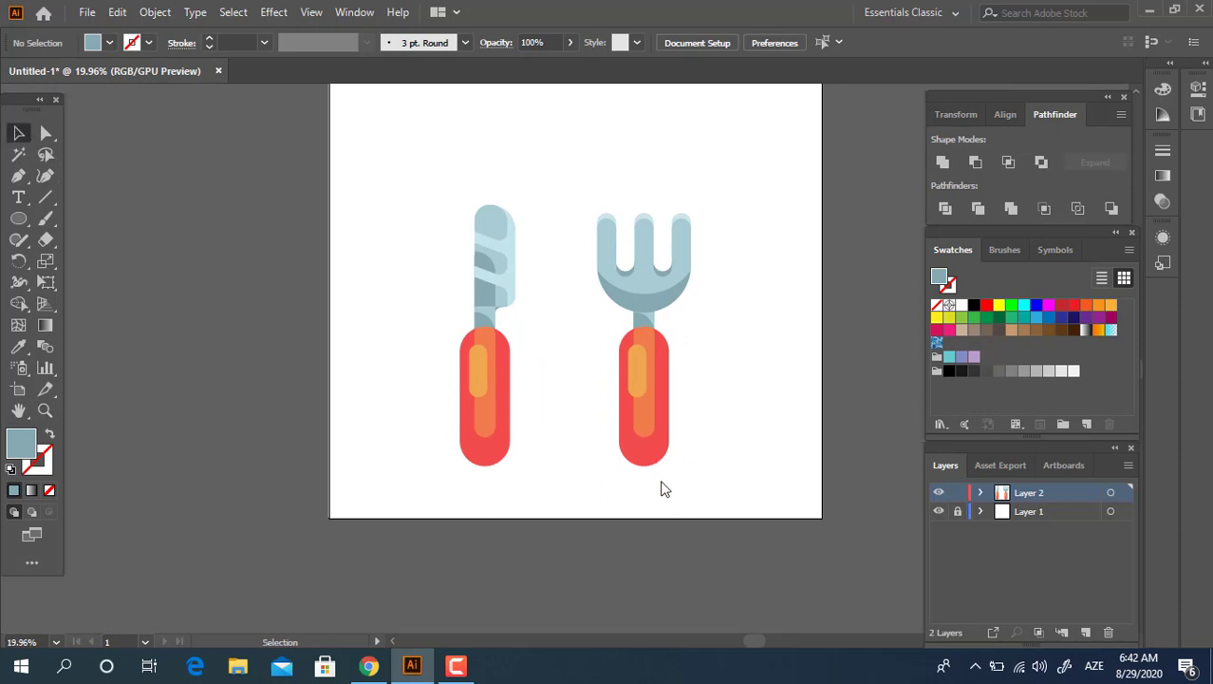
click(645, 285)
right_click(705, 364)
click(774, 227)
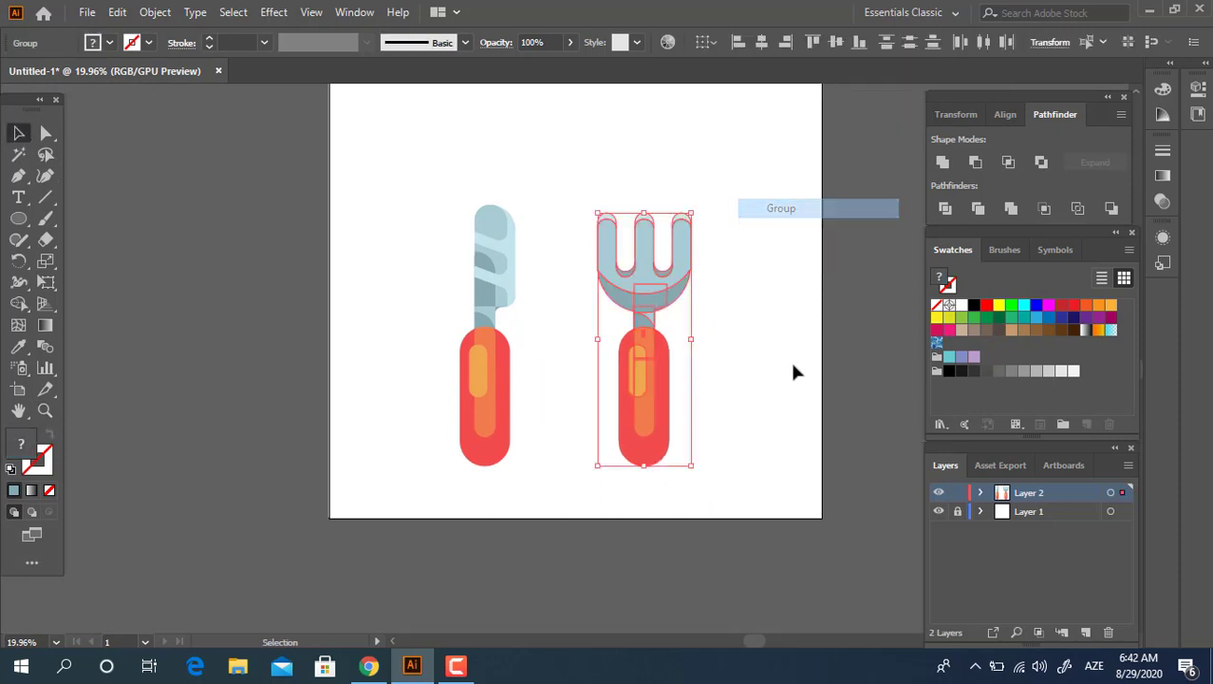
click(790, 358)
drag(649, 432, 603, 432)
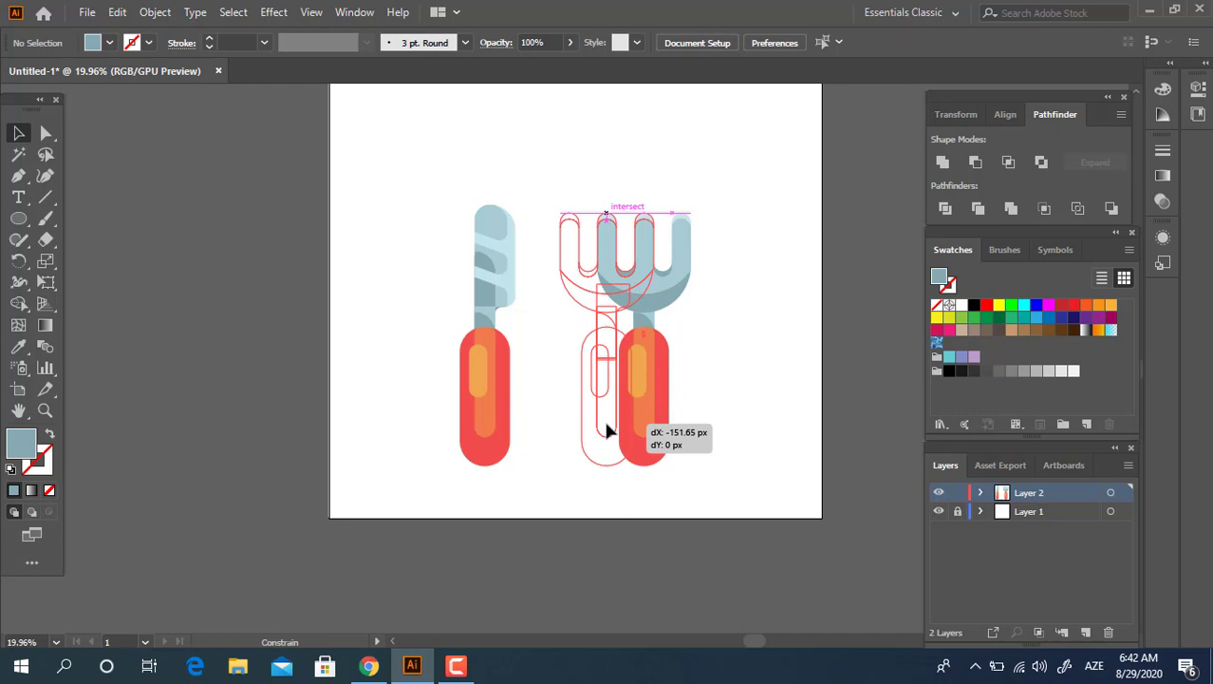
Step: Select all knife and fork pieces and group them together
click(739, 461)
key(ctrl+a)
right_click(597, 364)
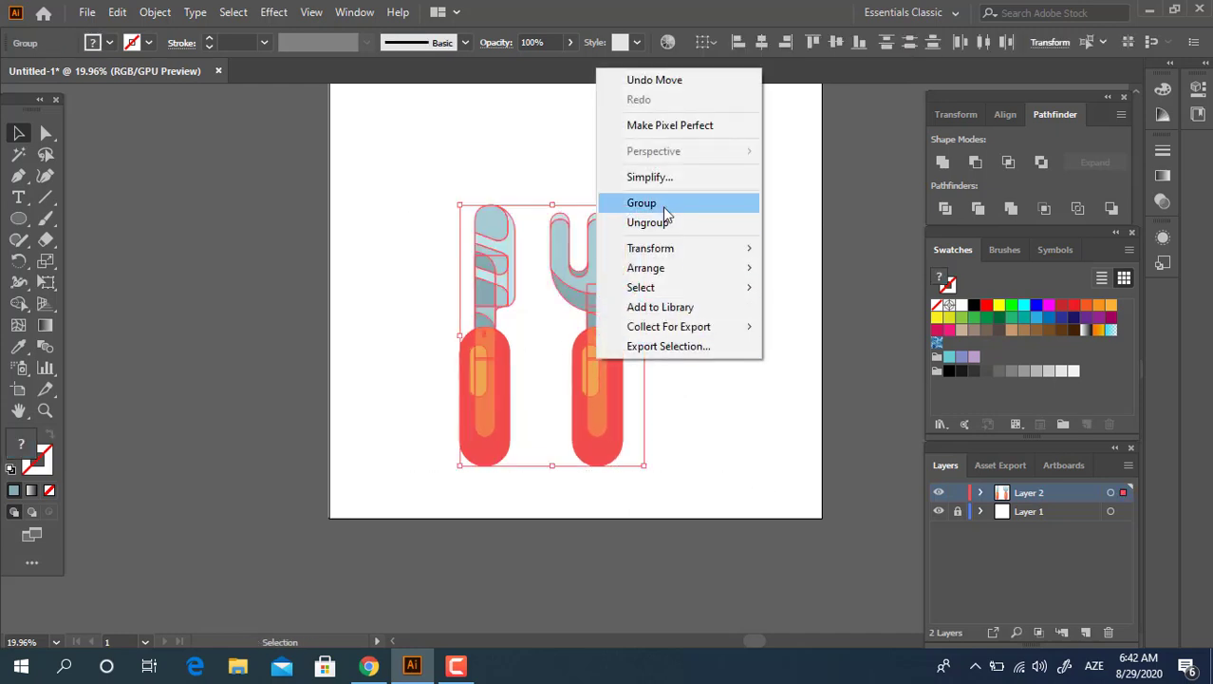
click(641, 199)
Step: Align the group to the artboard with Vertical Align Center
click(714, 43)
click(721, 95)
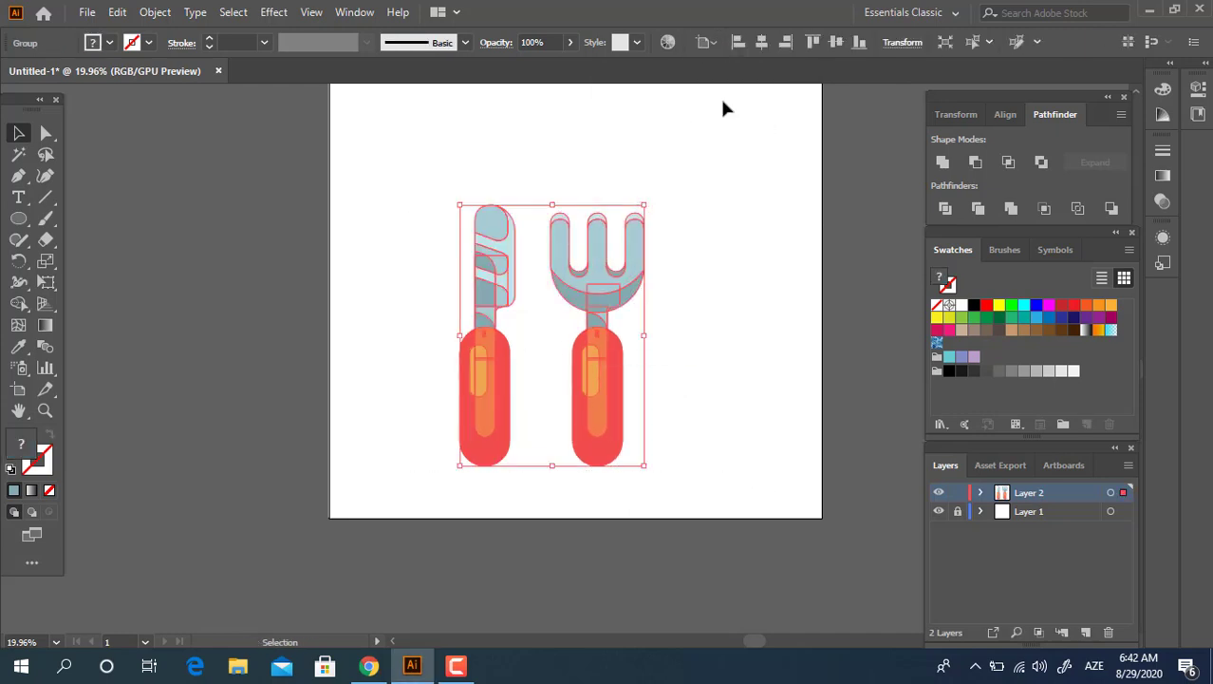
click(719, 99)
click(708, 44)
click(774, 62)
click(836, 50)
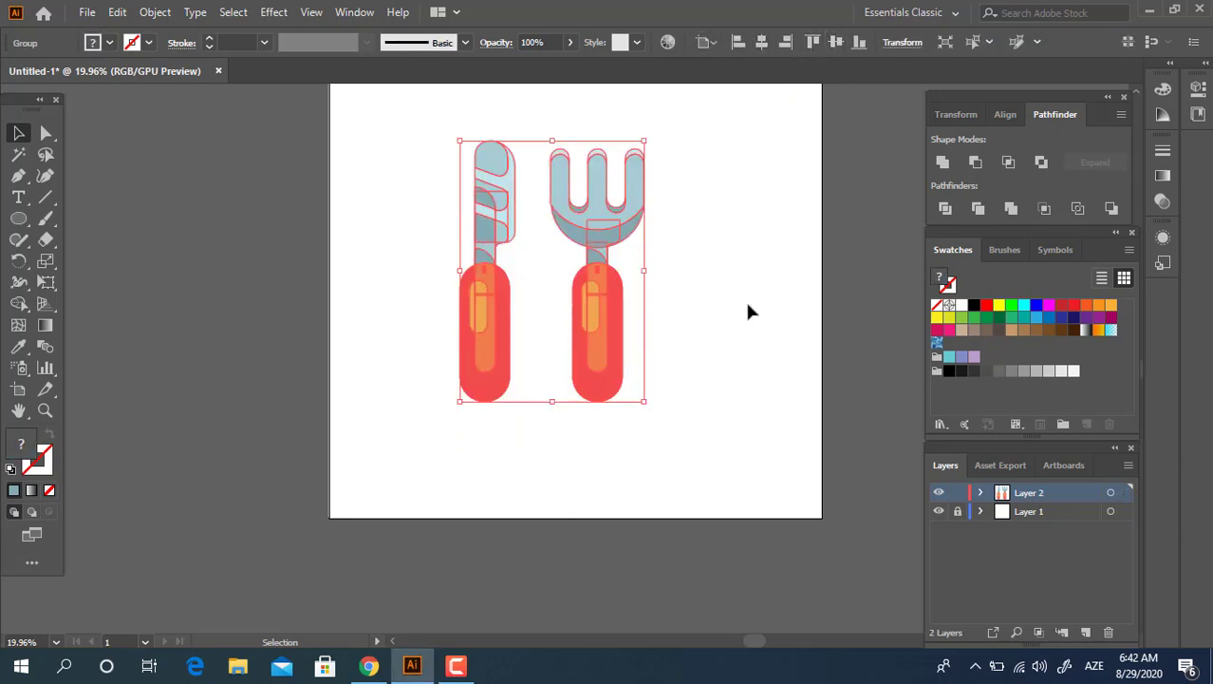
click(745, 299)
Step: Ungroup the knife and fork, then hide selection edges with Ctrl+H
scroll(702, 446, up, 2)
key(z)
click(670, 394)
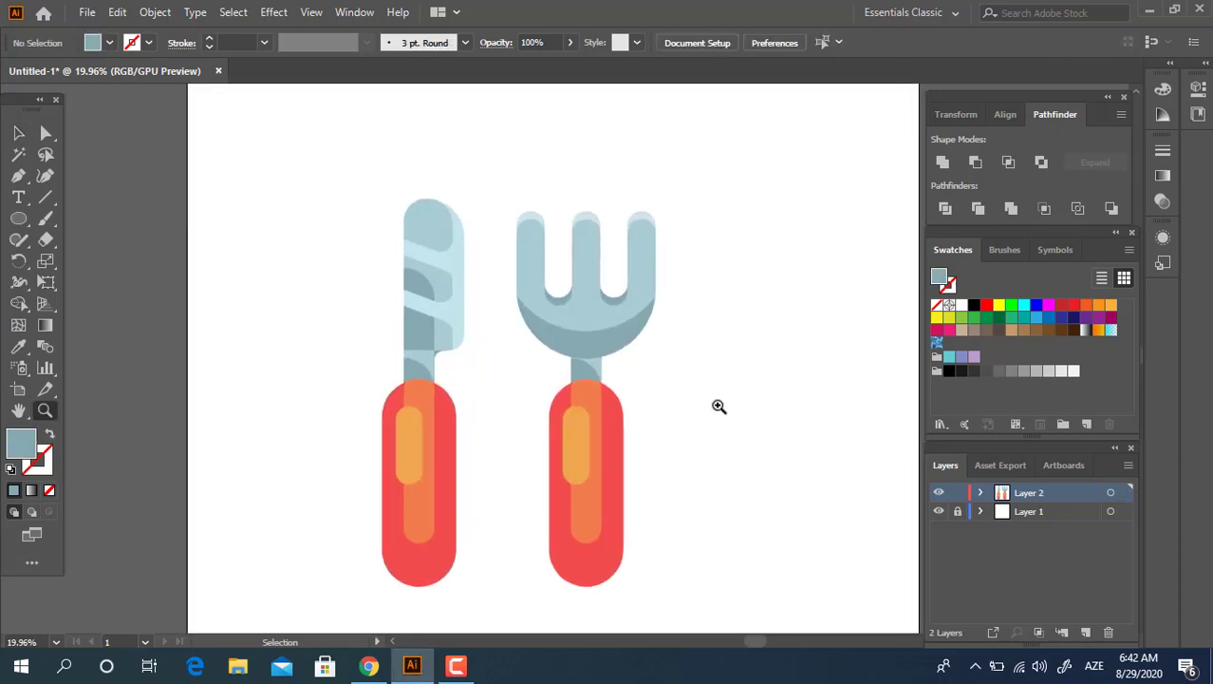
key(v)
click(532, 330)
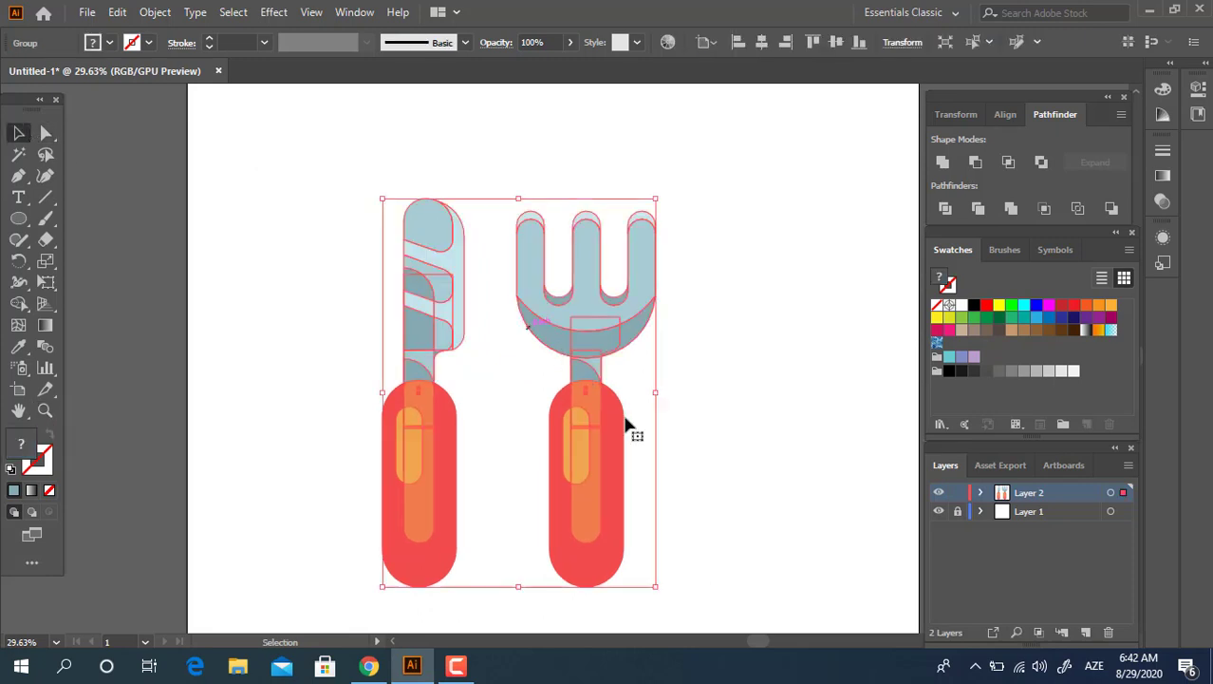
right_click(528, 322)
click(620, 474)
key(ctrl+h)
Step: Draw a wide bar across the fork's top and slant it by lowering its right anchors
click(274, 277)
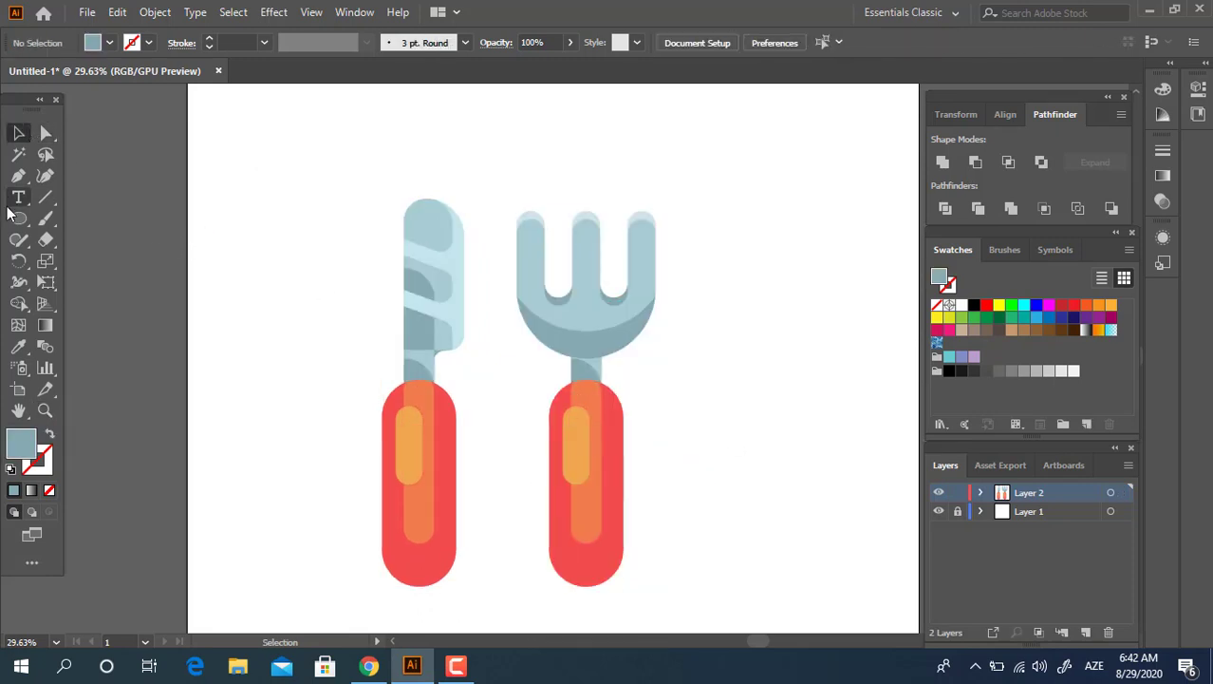
drag(18, 217, 86, 217)
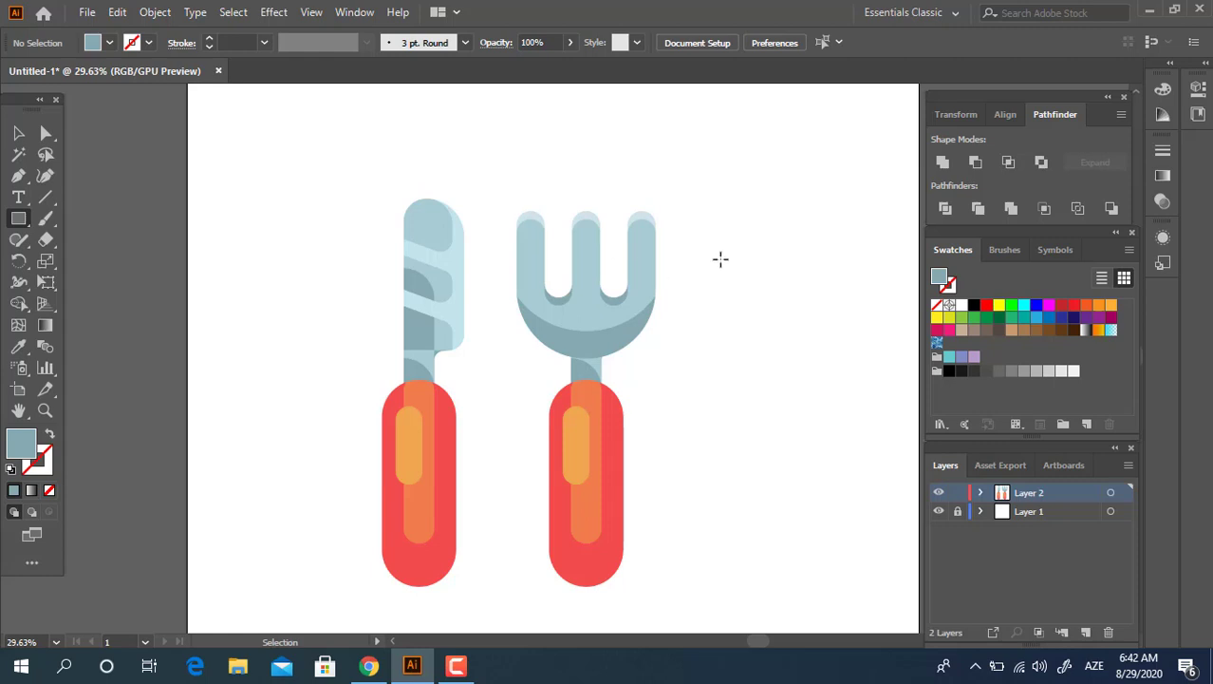
drag(722, 251, 485, 200)
key(v)
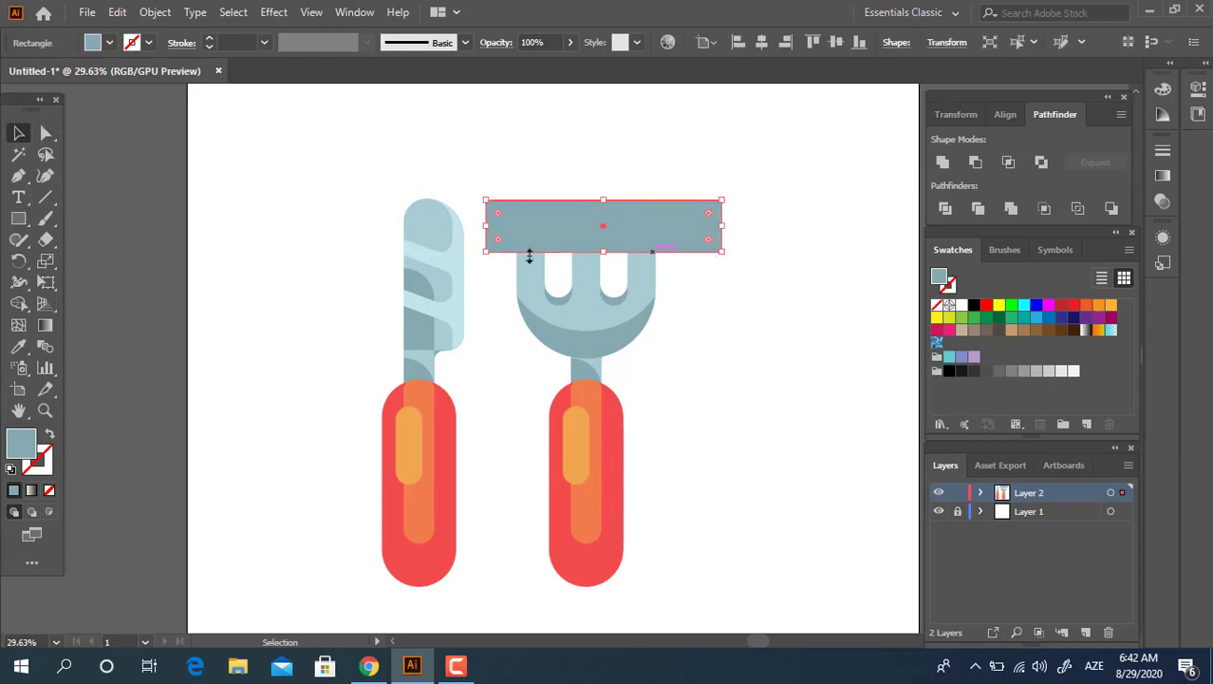
click(48, 134)
drag(766, 296, 693, 149)
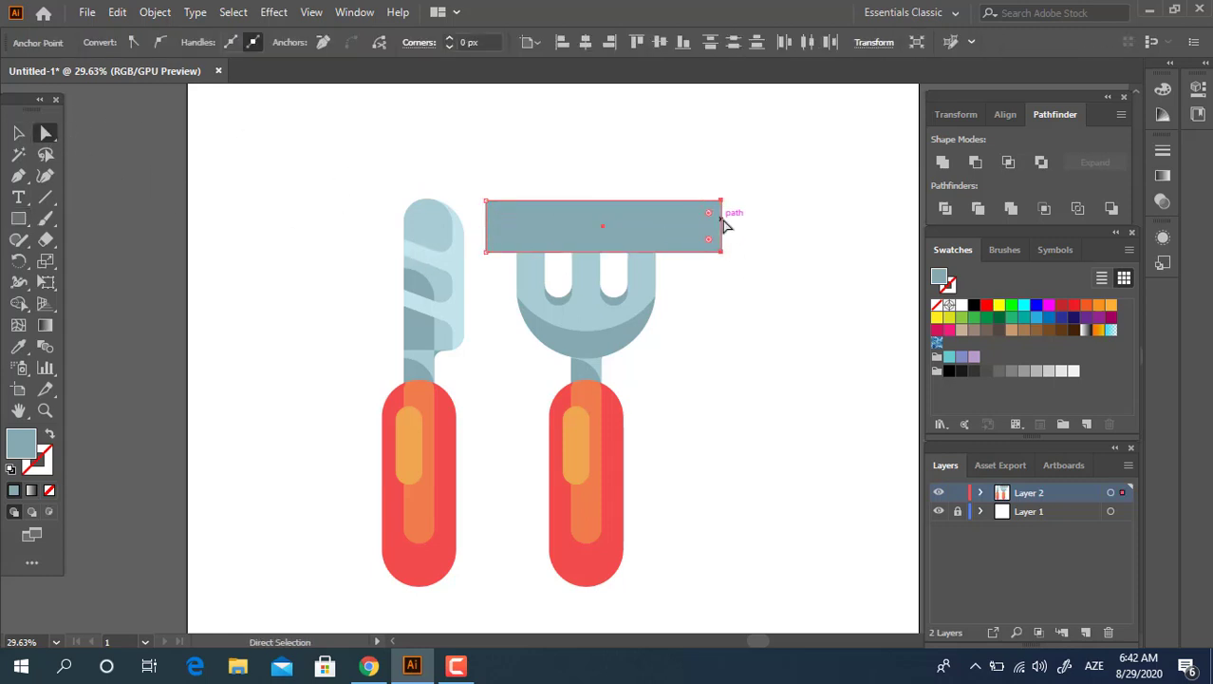
drag(721, 242, 722, 294)
Step: Duplicate the slanted bar, colour both with the knife's light blue, and nudge them up
click(19, 133)
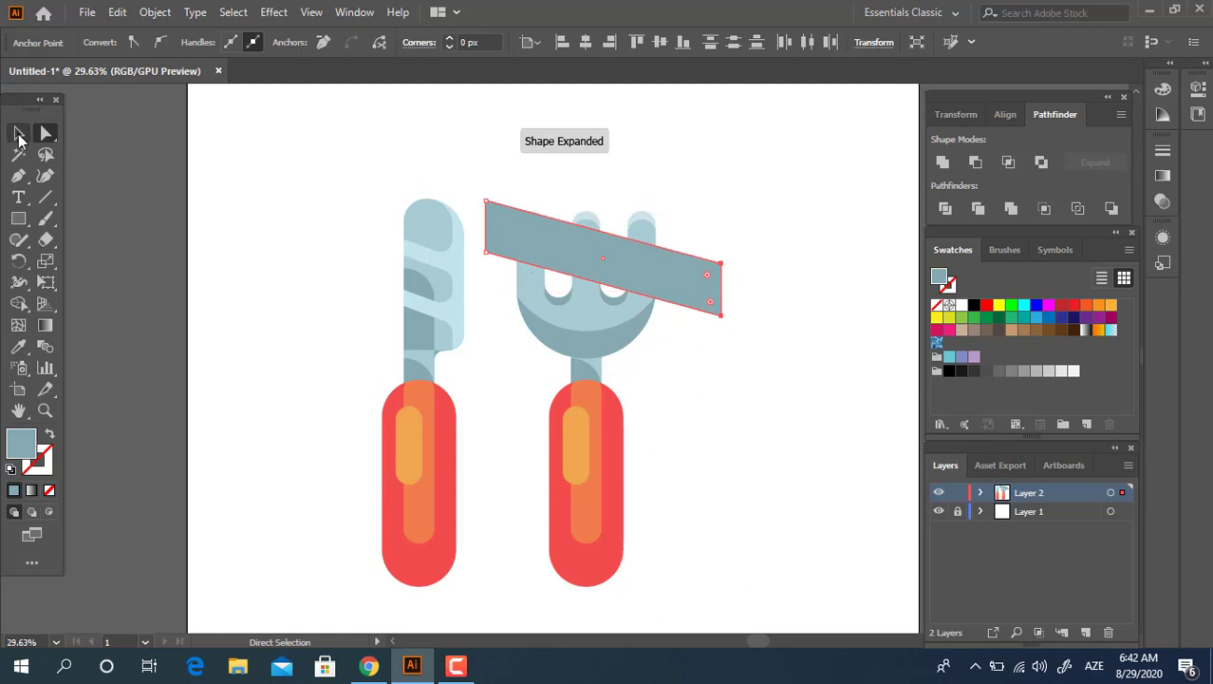
click(607, 304)
mouse_move(601, 311)
mouse_down()
mouse_move(605, 289)
mouse_move(672, 327)
mouse_up()
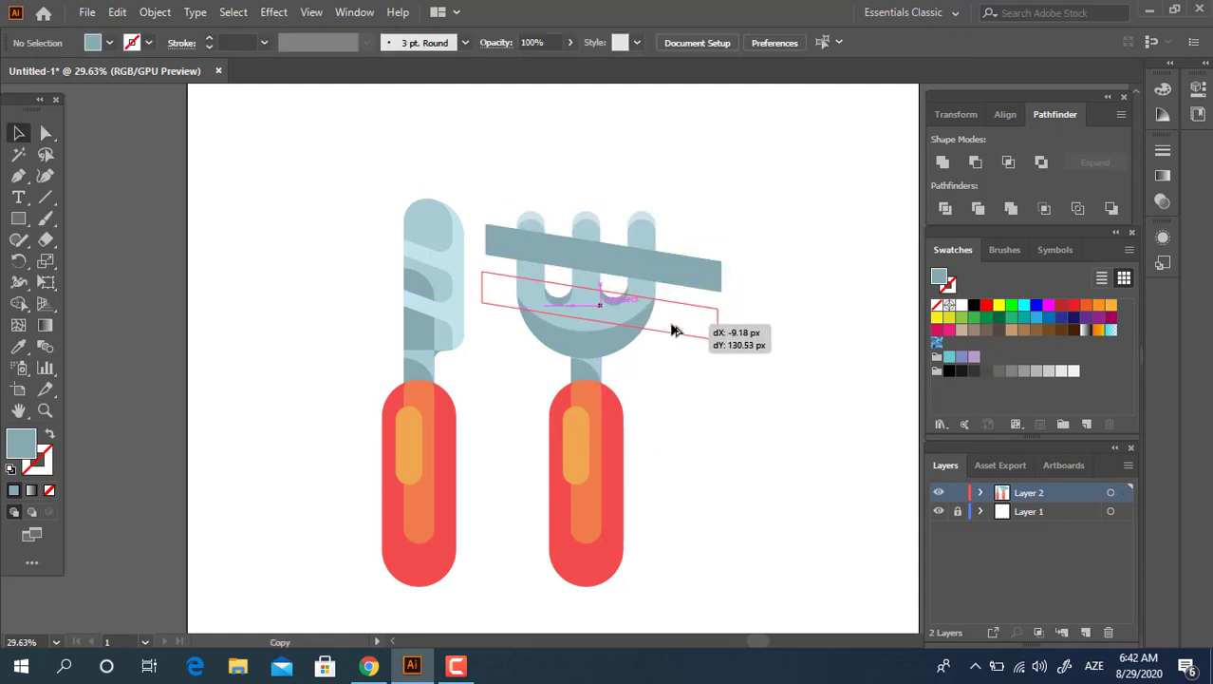
shift+click(502, 249)
click(18, 347)
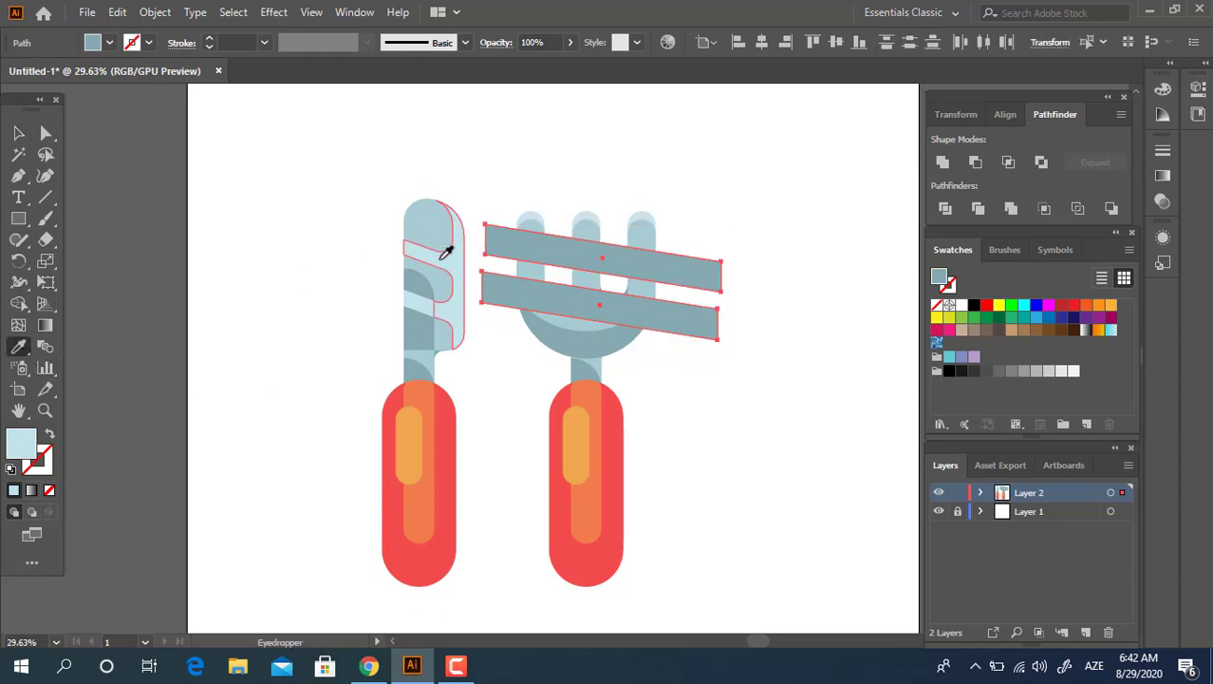
click(439, 255)
key(v)
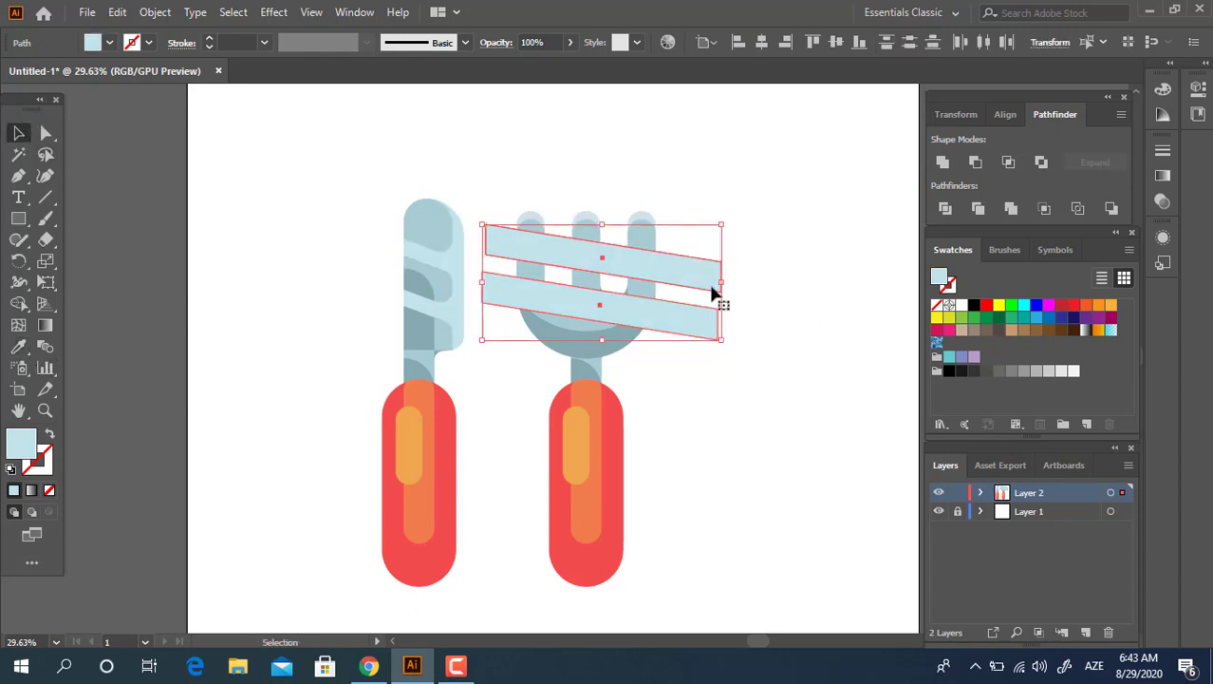
drag(712, 283, 710, 275)
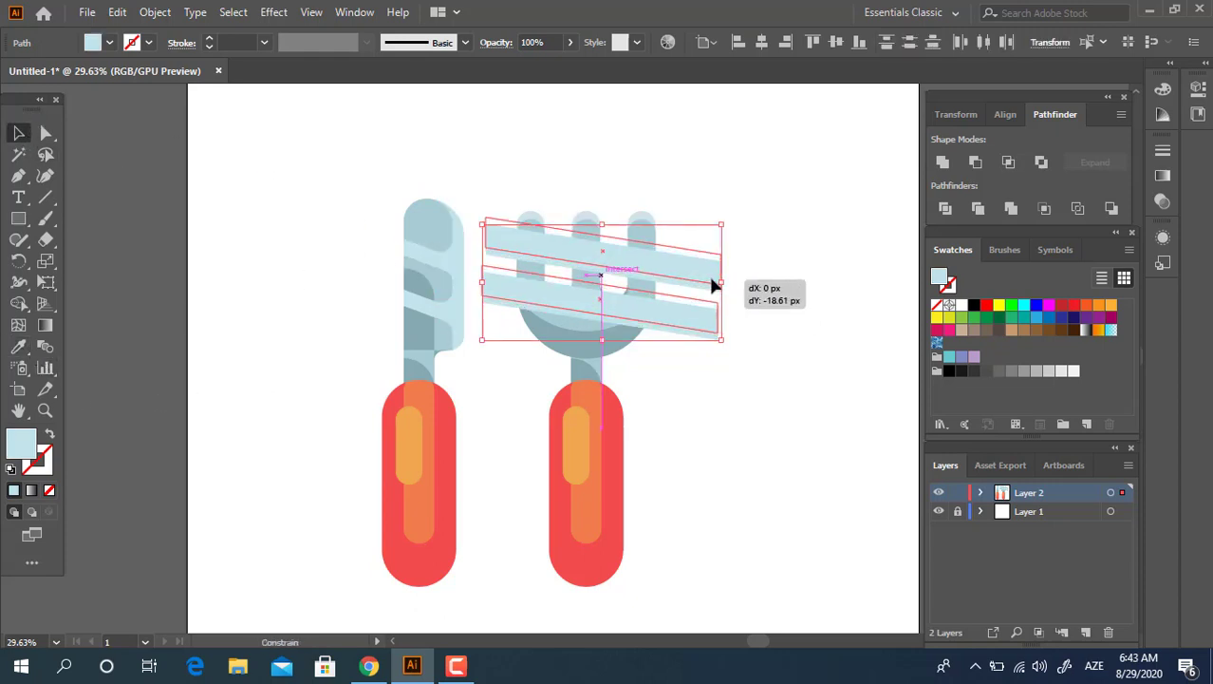
shift+click(588, 327)
Step: Ungroup the fork
click(635, 384)
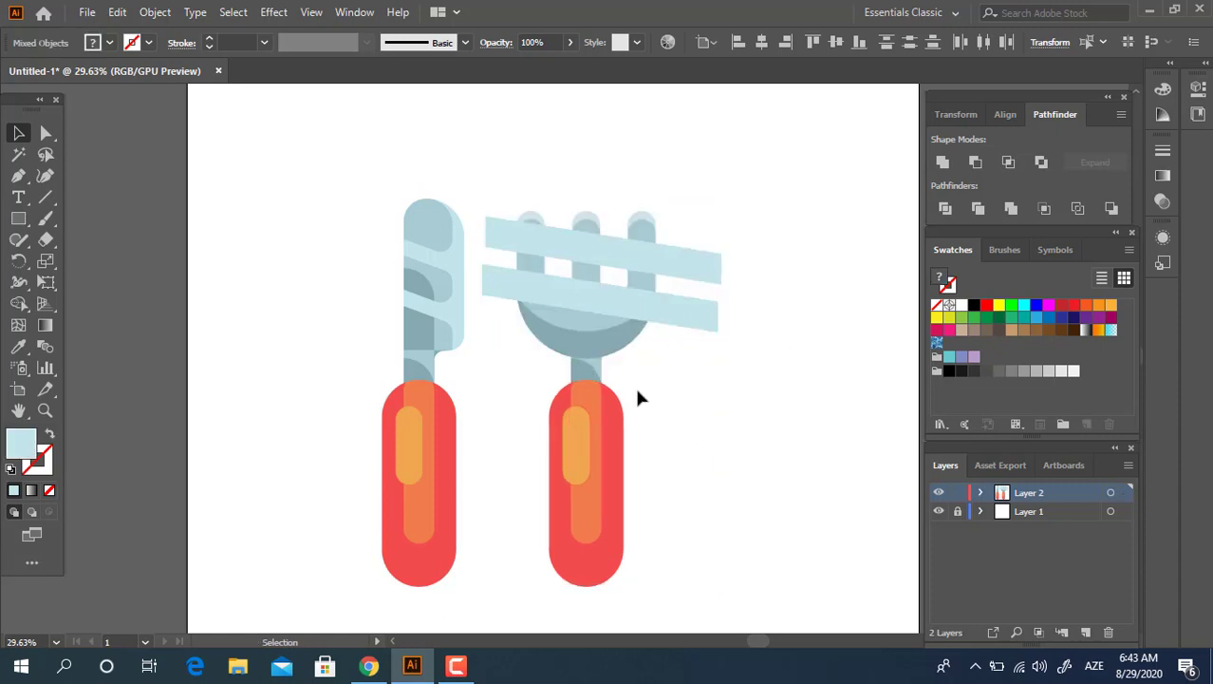
click(615, 351)
right_click(613, 351)
click(663, 182)
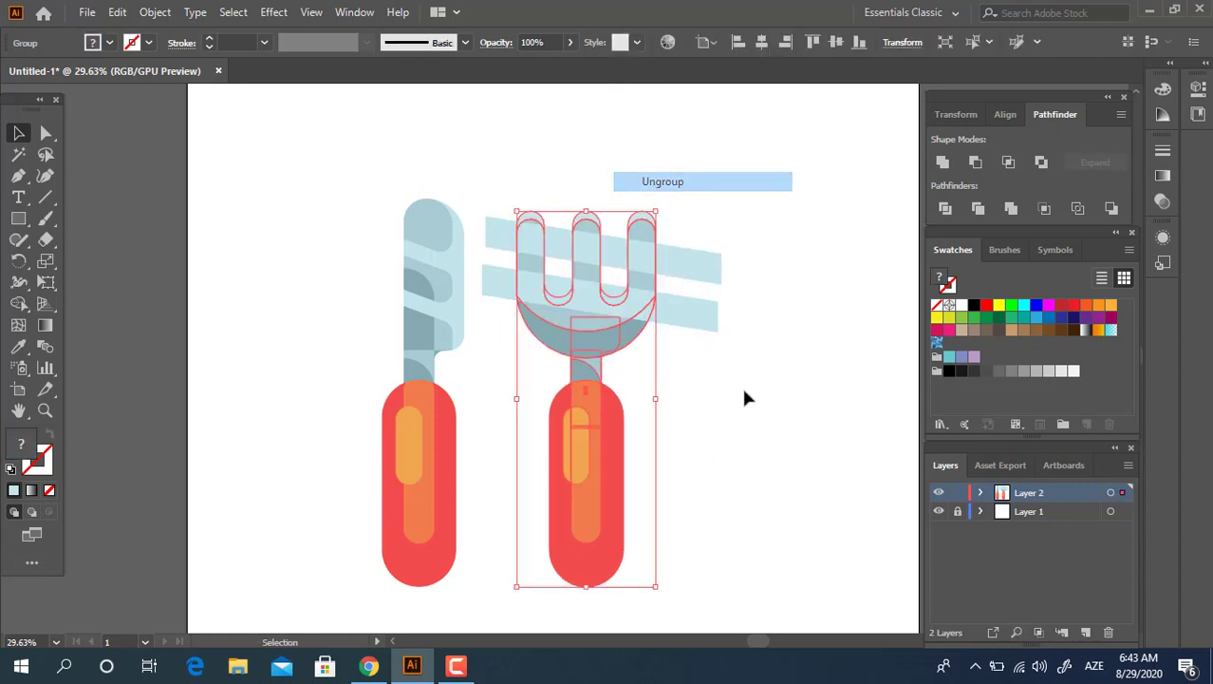
Step: Divide the fork head and both blue bars with Pathfinder and ungroup the pieces
click(742, 385)
click(564, 313)
shift+click(702, 322)
shift+click(703, 322)
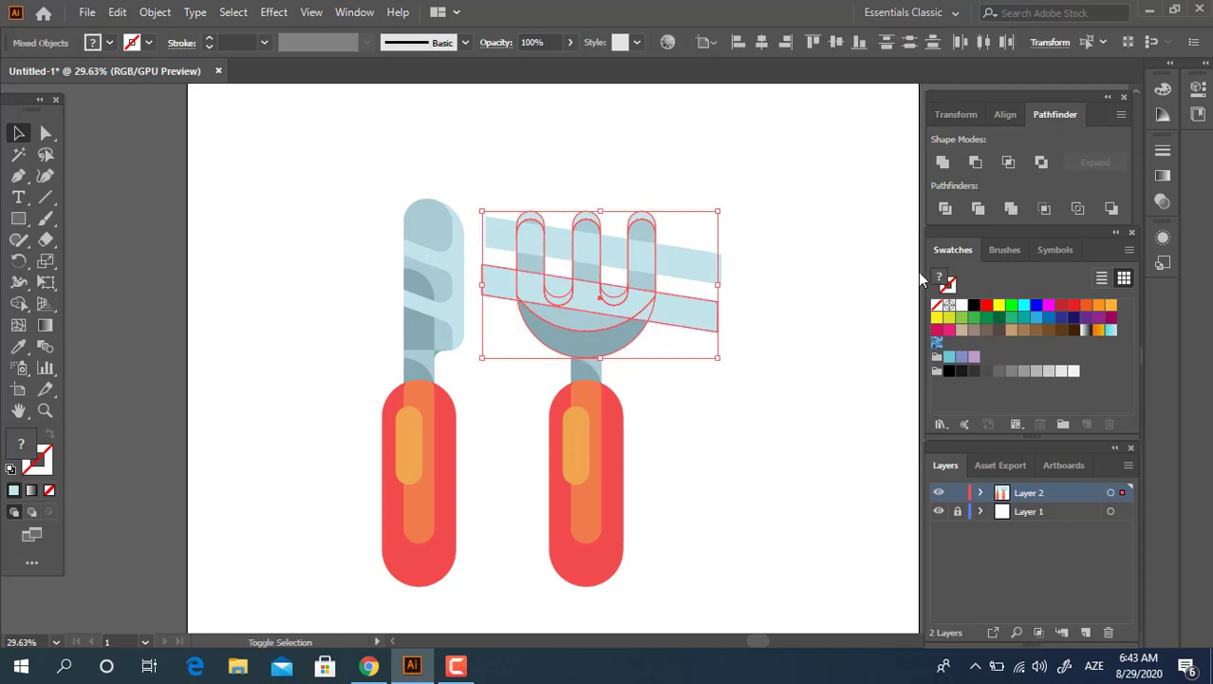
shift+click(708, 271)
right_click(643, 319)
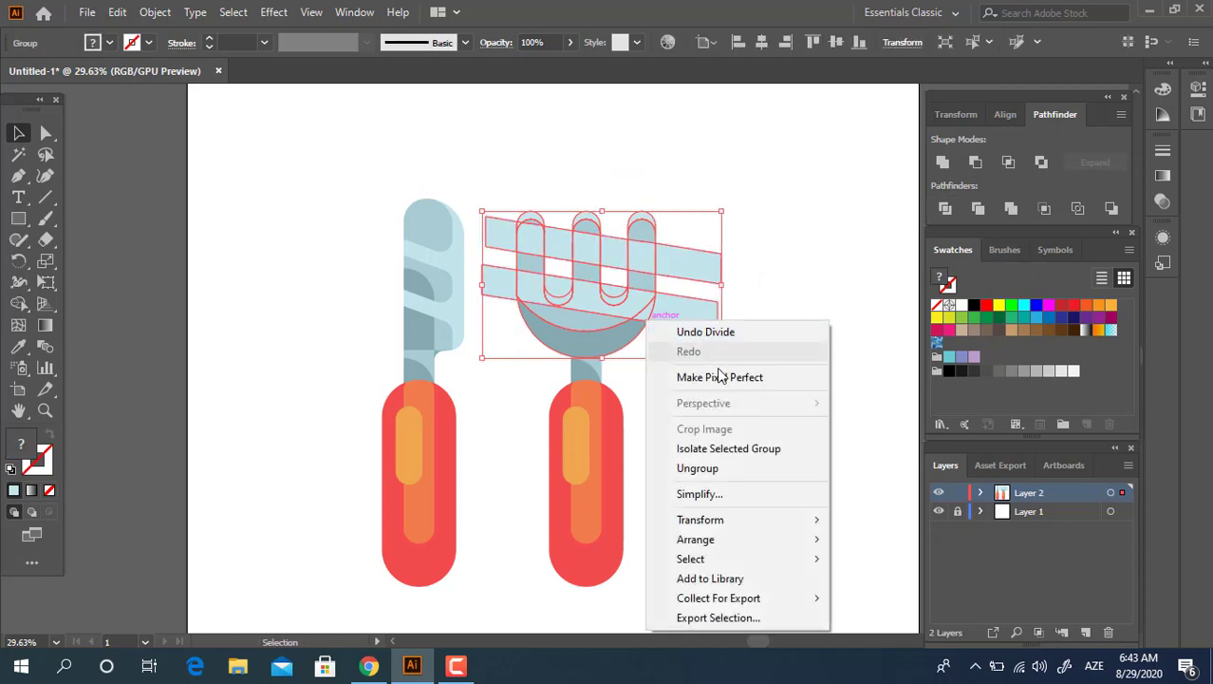
click(710, 468)
Step: Select all bar pieces lying outside the fork head and delete them
click(698, 265)
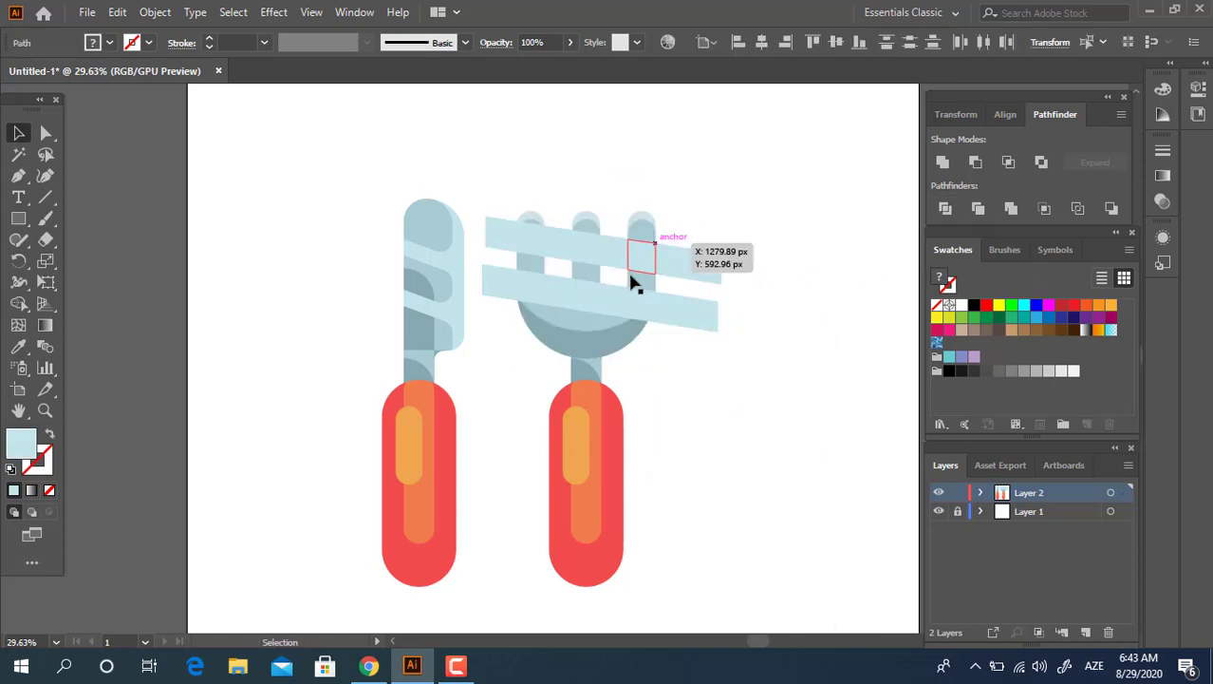
click(700, 228)
drag(701, 227, 731, 347)
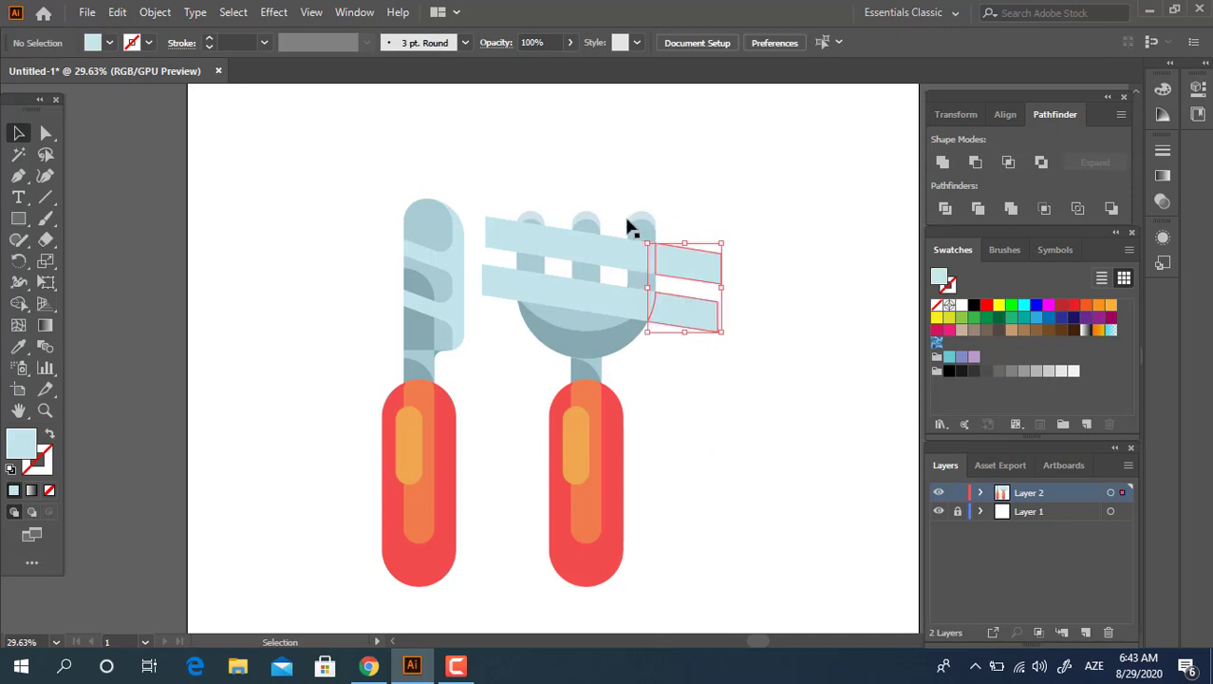
shift+click(614, 289)
drag(569, 297, 559, 283)
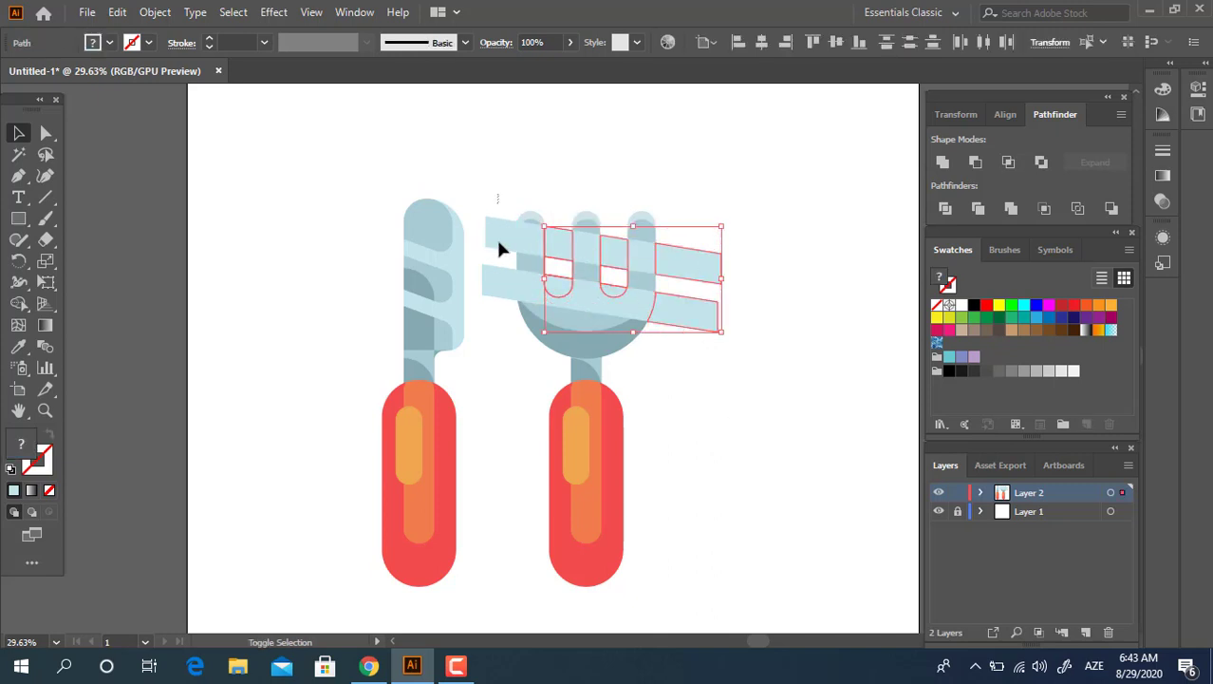
drag(500, 249, 490, 325)
key(Delete)
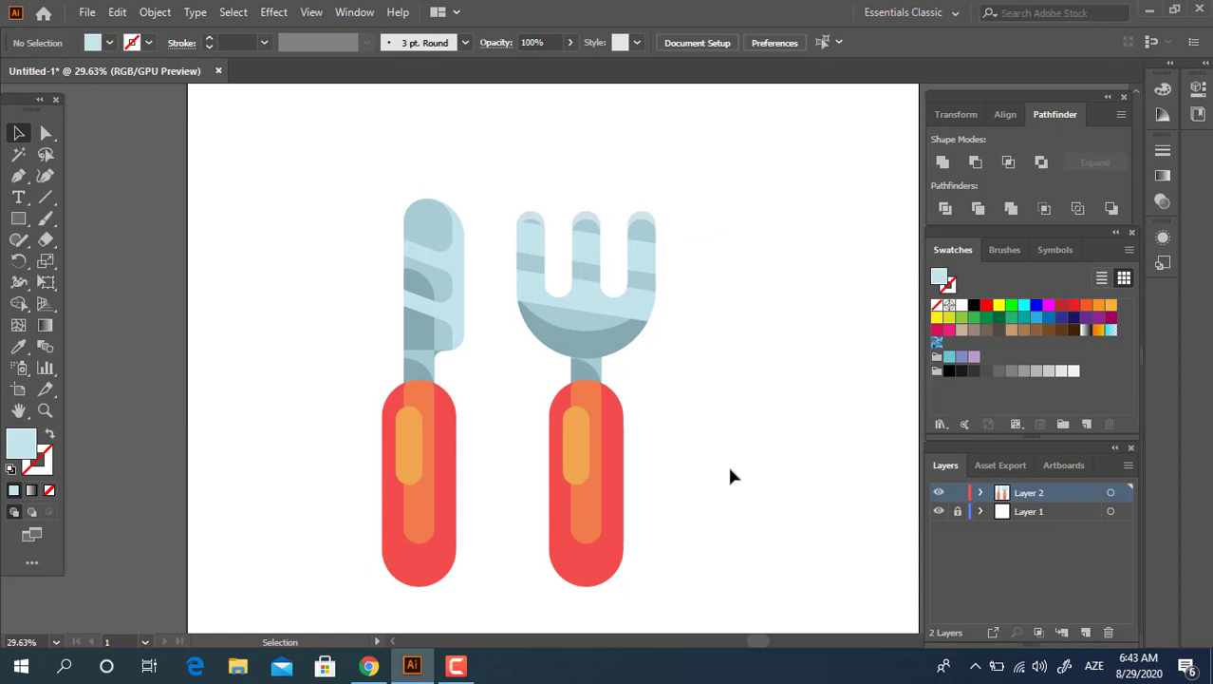
Step: Group all the fork pieces into a single object
drag(703, 462, 525, 182)
right_click(619, 303)
click(669, 428)
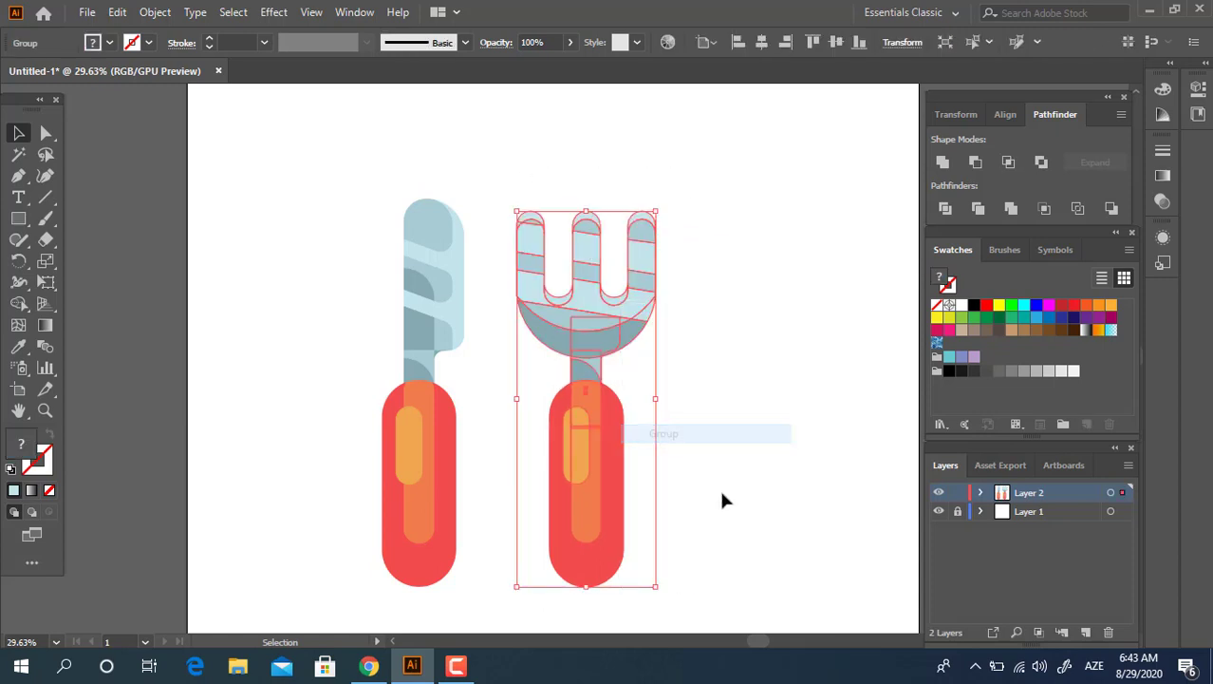
Step: Group the knife and fork together and centre the group horizontally on the artboard
drag(721, 489, 350, 207)
right_click(652, 285)
click(726, 422)
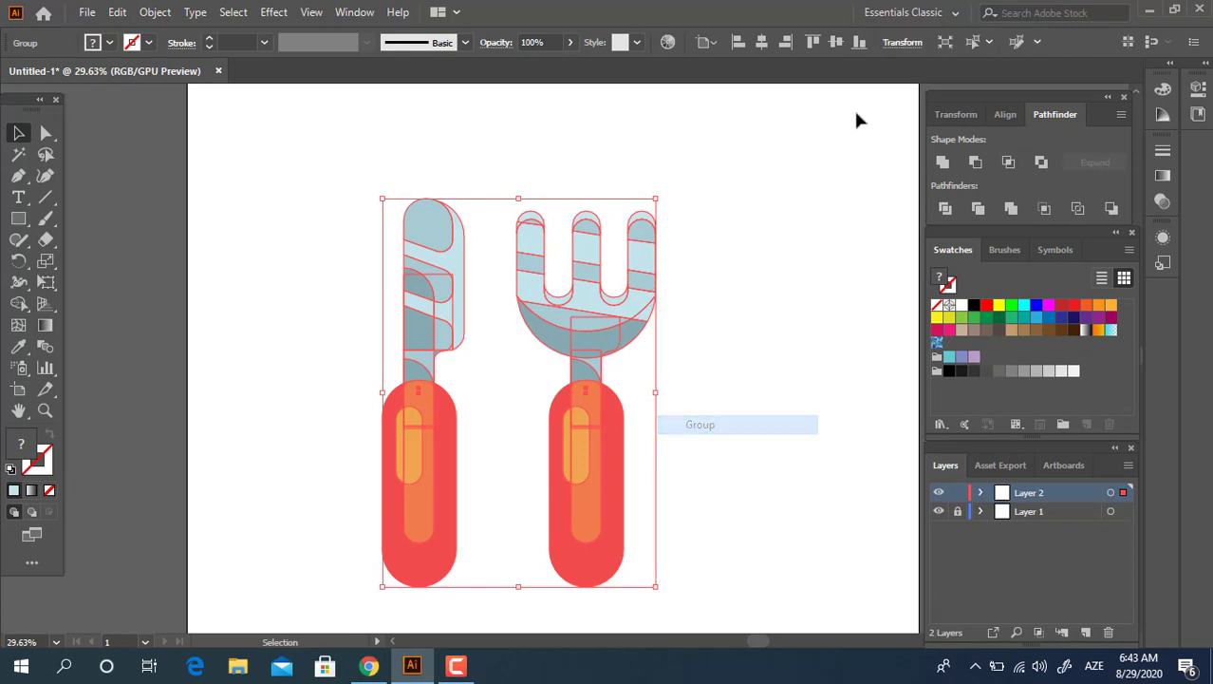
click(764, 41)
Step: Zoom in on the grouped cutlery and deselect it to inspect the finished icon
key(z)
drag(594, 344, 651, 311)
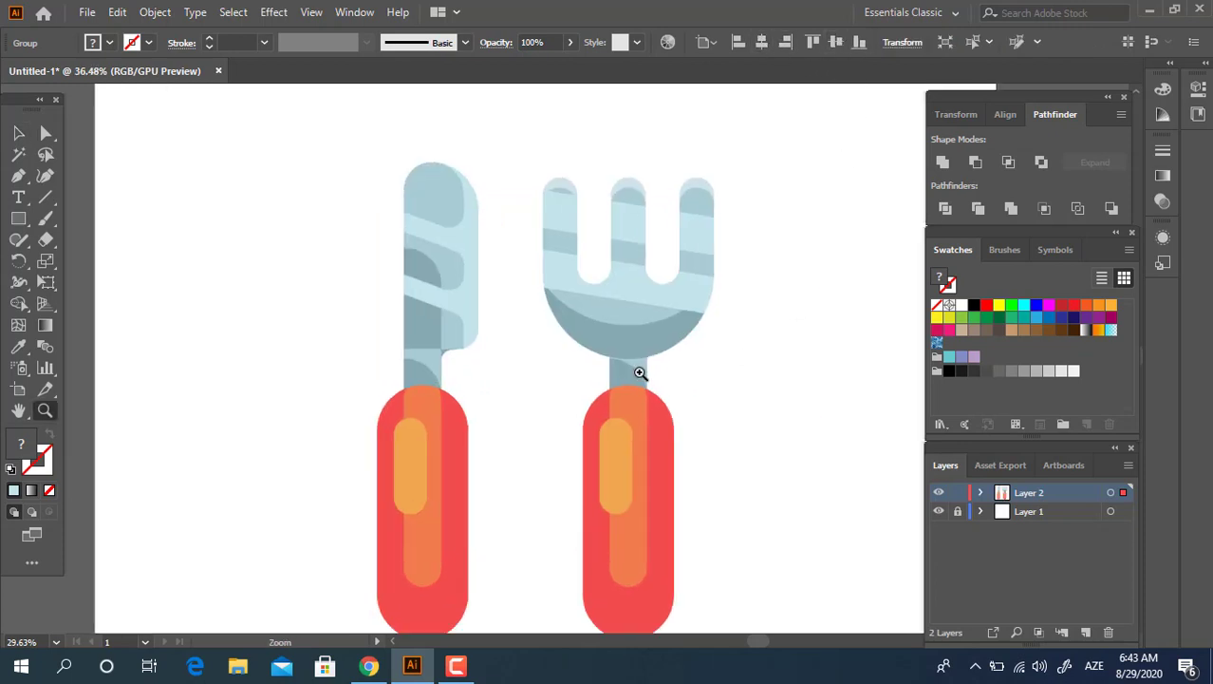
click(18, 133)
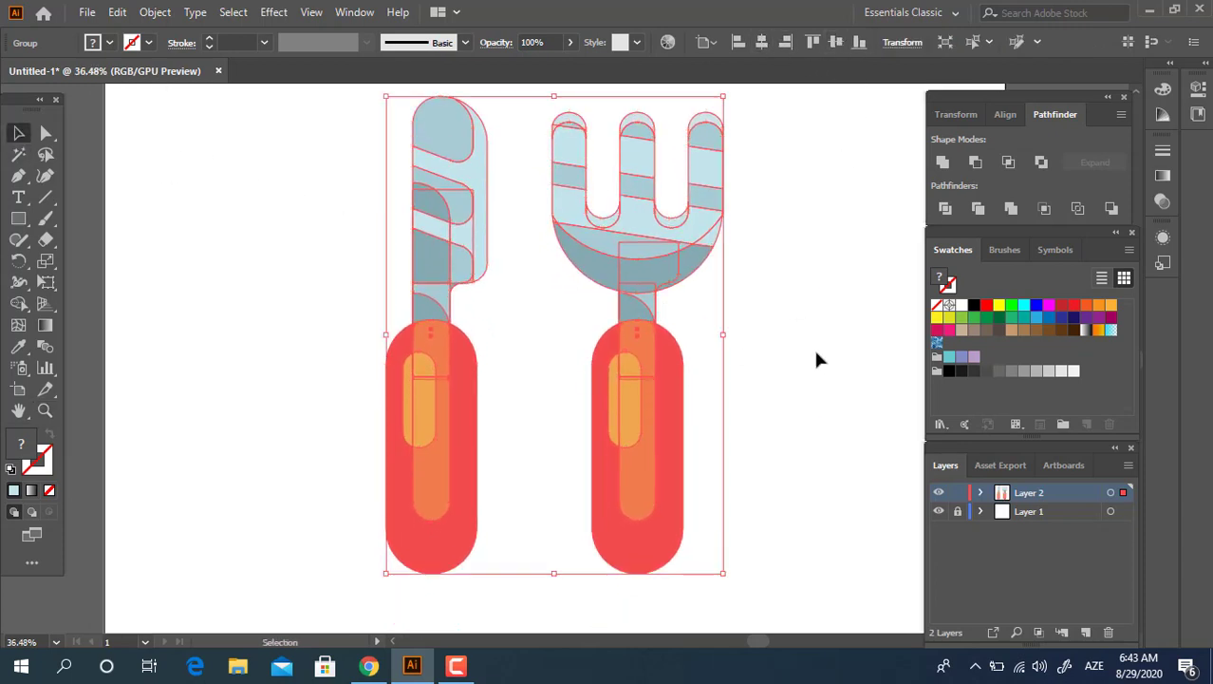
click(824, 355)
drag(835, 364, 836, 372)
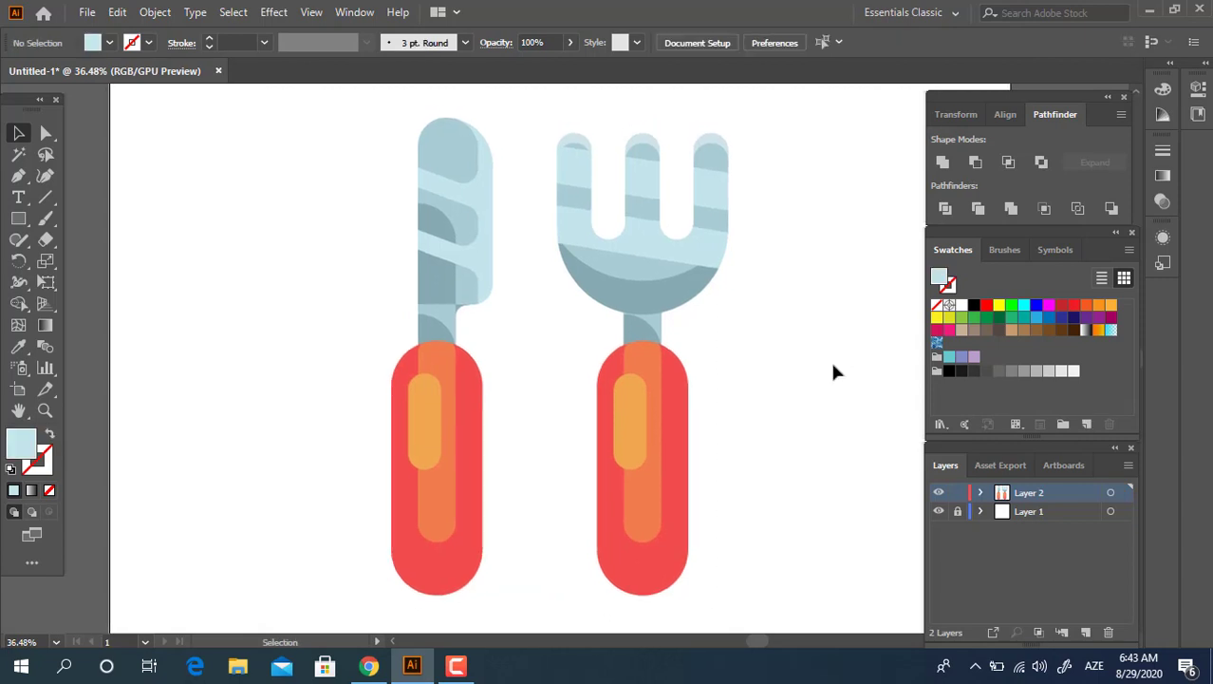